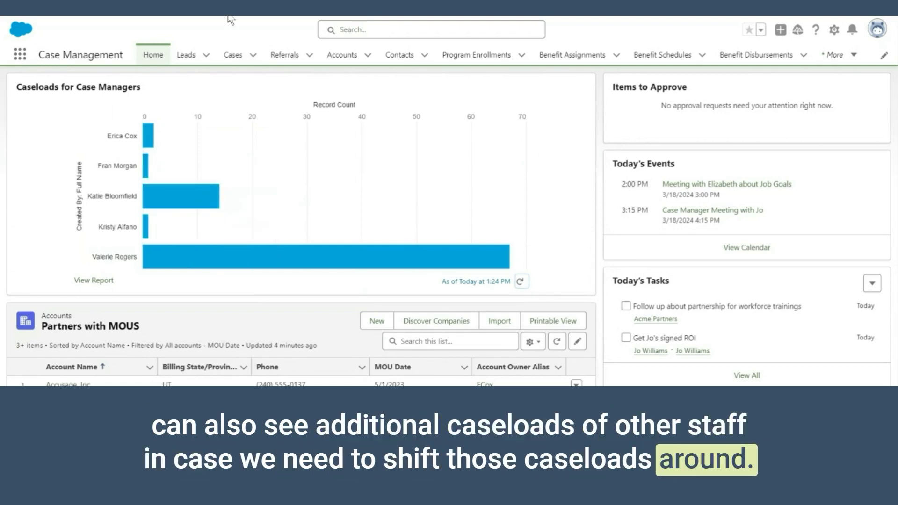
- Examine the home page list views for partners with MOUs, assigned cases, benefit schedules and attendance needed
scroll(449, 225, down, 3)
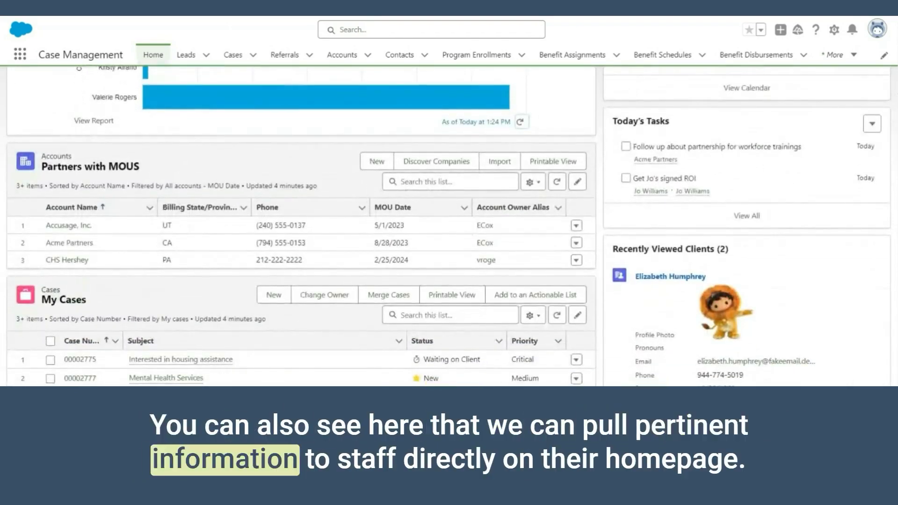
scroll(449, 225, down, 1)
scroll(449, 225, down, 1)
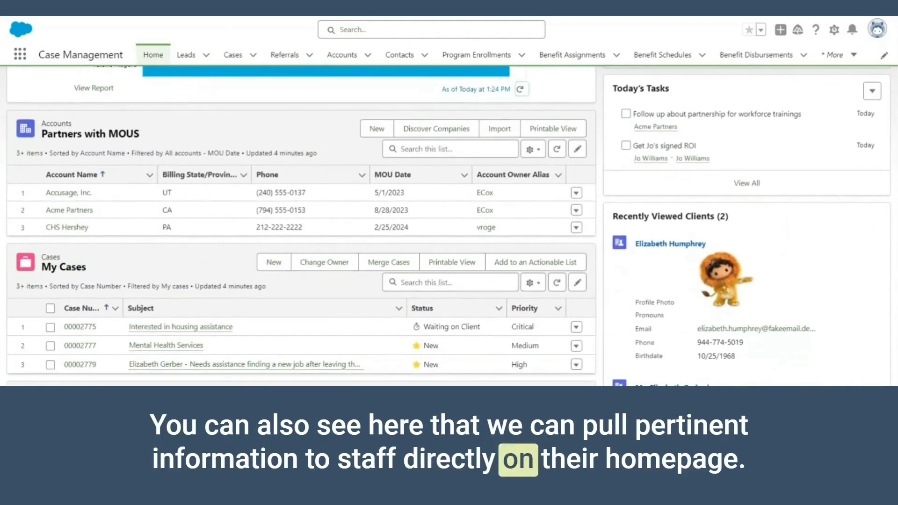
scroll(195, 112, down, 1)
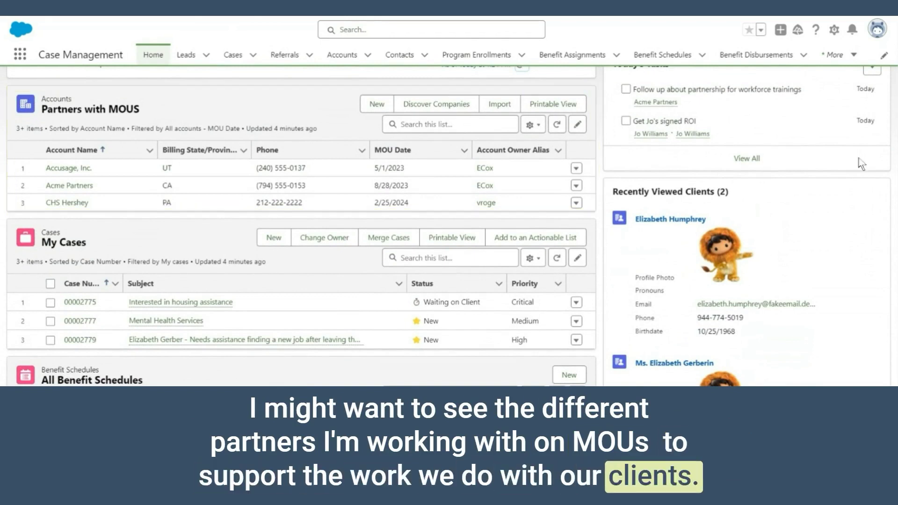
scroll(302, 225, down, 2)
scroll(302, 224, down, 2)
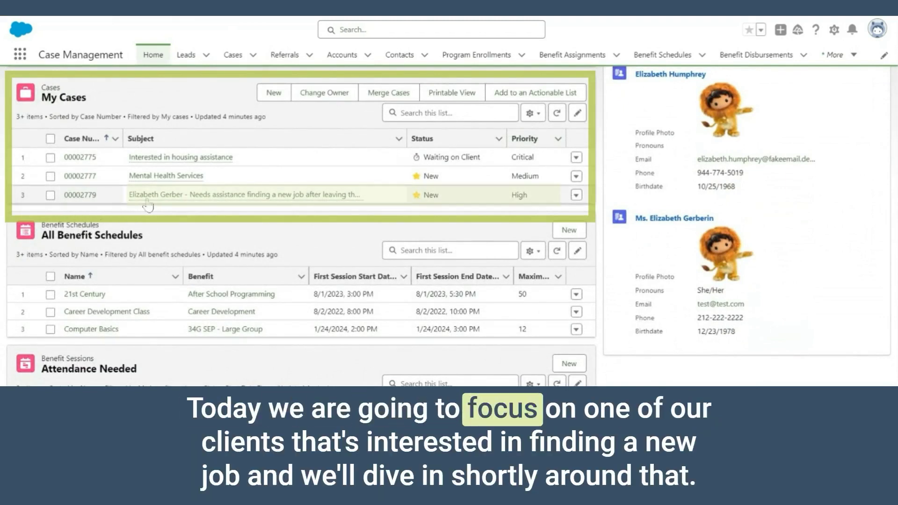
mouse_move(145, 196)
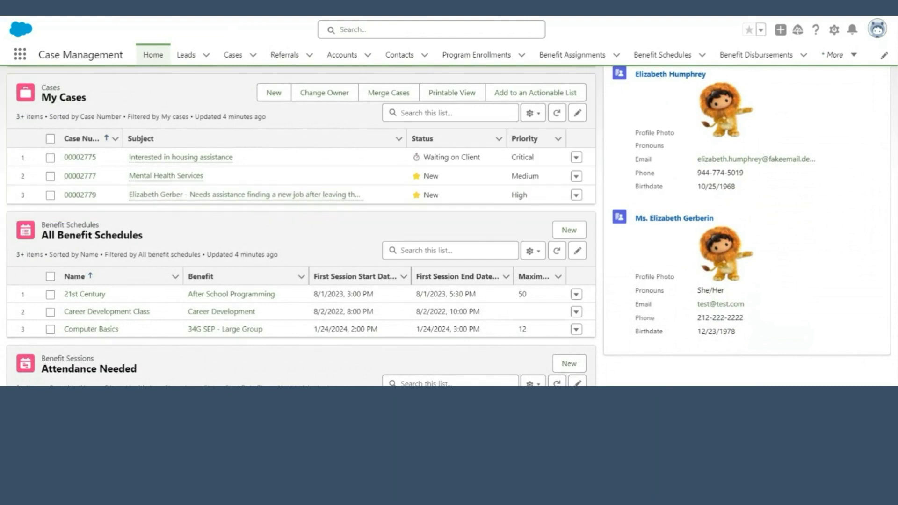
scroll(448, 224, down, 2)
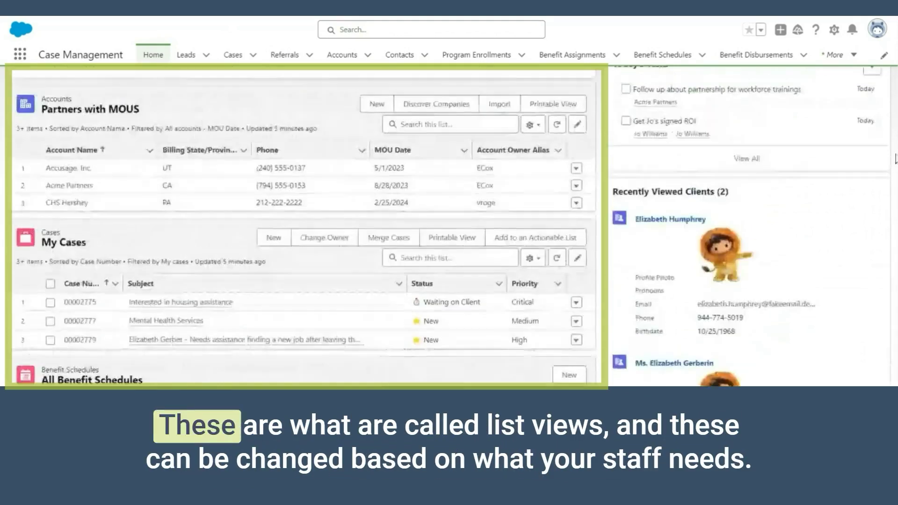
- Examine today's events, today's tasks and the recently viewed clients on the home page
scroll(283, 182, up, 3)
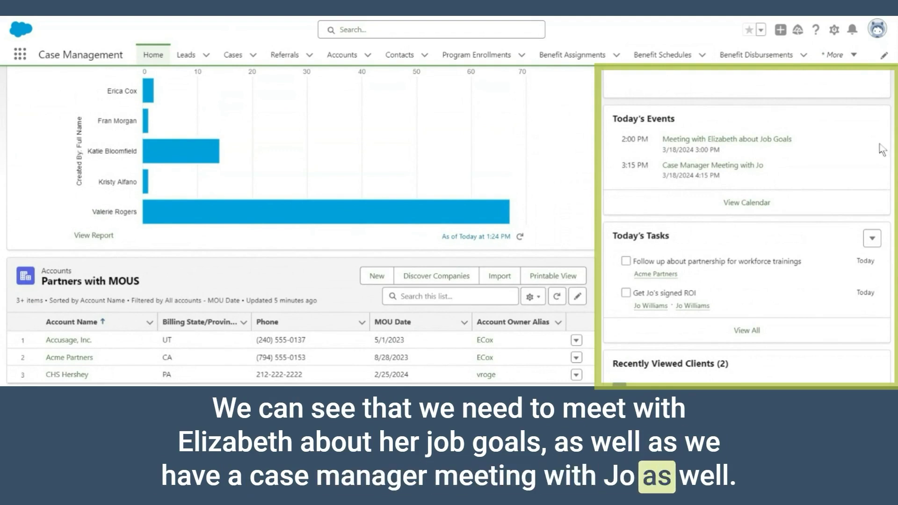
scroll(449, 225, down, 3)
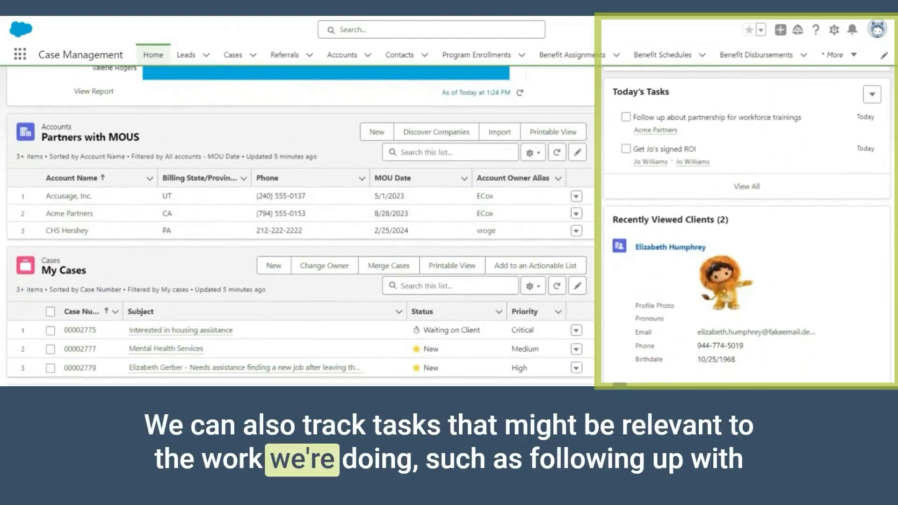
scroll(706, 110, down, 1)
mouse_move(707, 109)
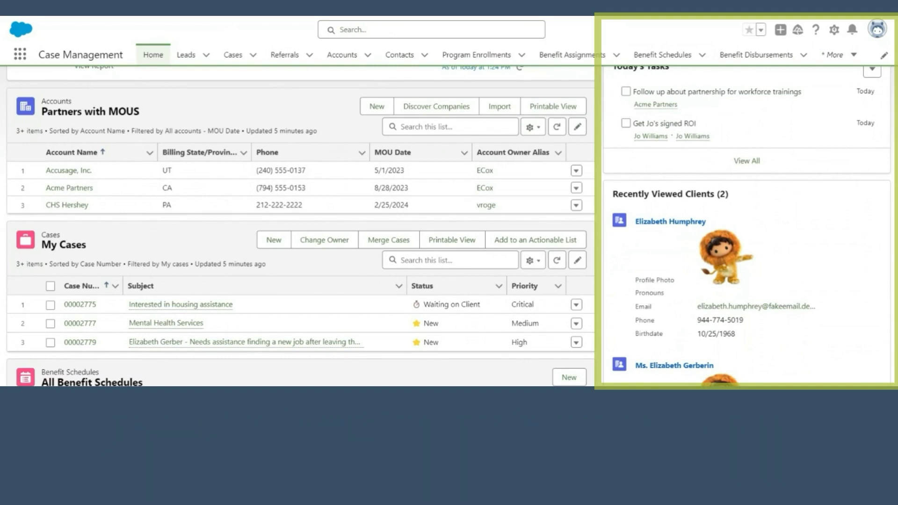
scroll(448, 227, down, 1)
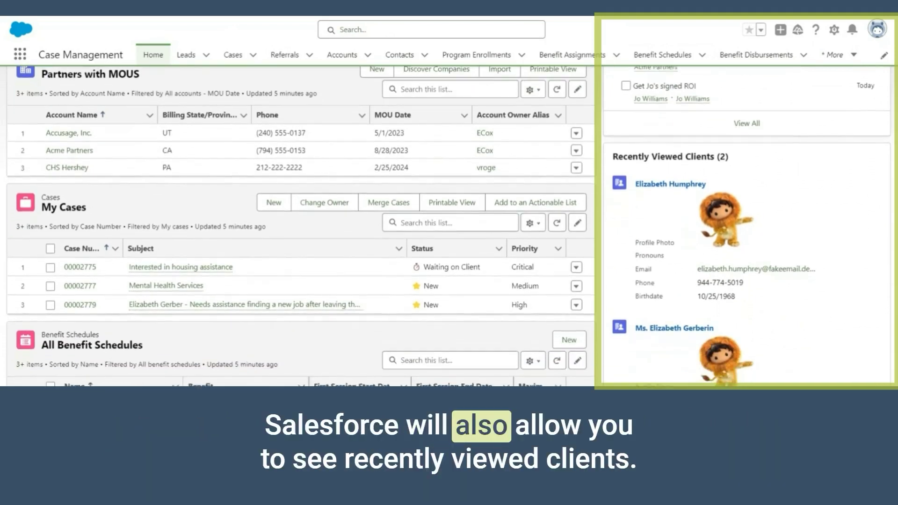
scroll(448, 224, down, 2)
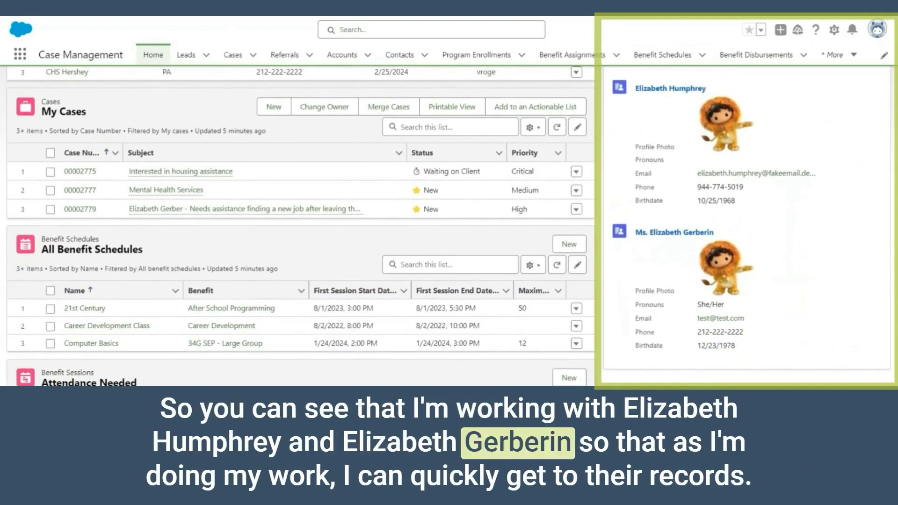
scroll(448, 224, down, 2)
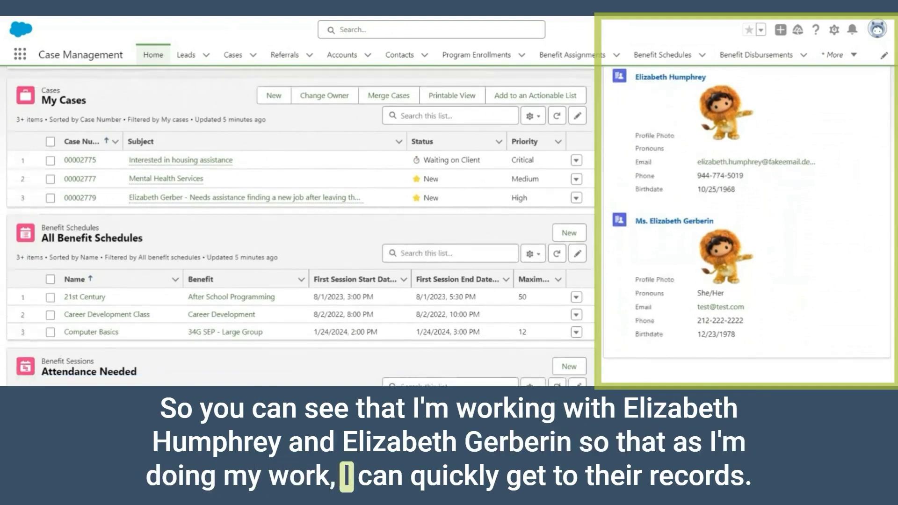
- Search all records for the client's first name and preview the matching client account without opening it
scroll(448, 225, up, 4)
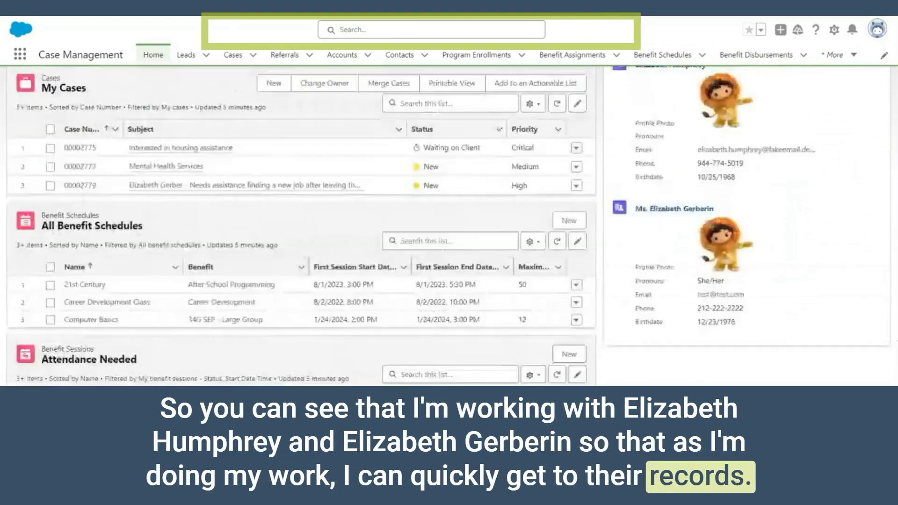
scroll(394, 43, up, 5)
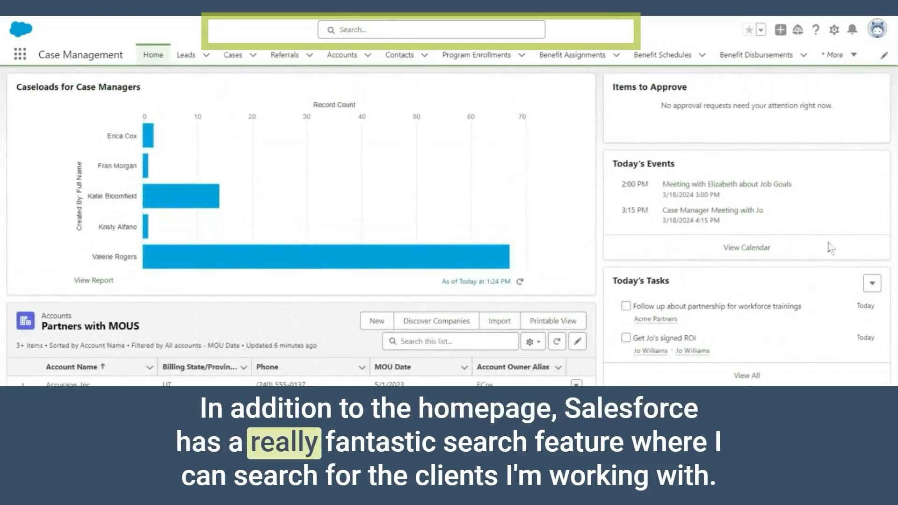
click(346, 30)
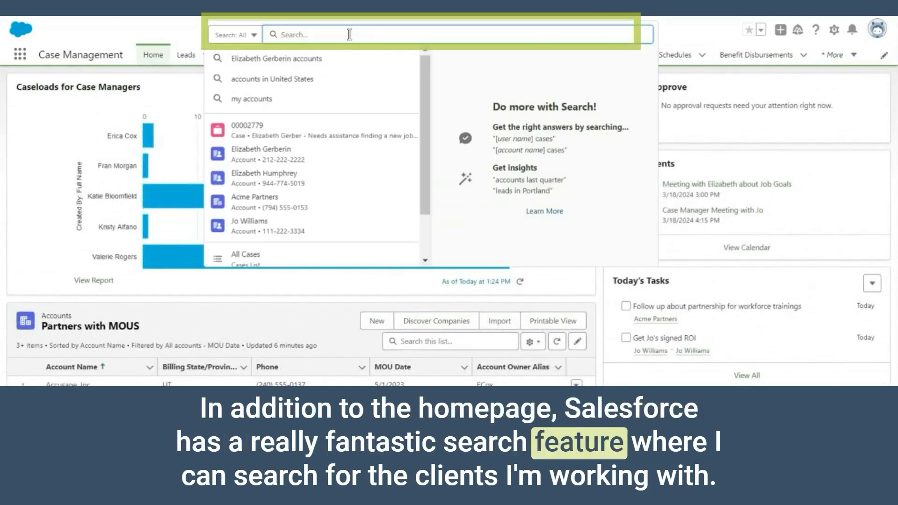
text(elizarthe)
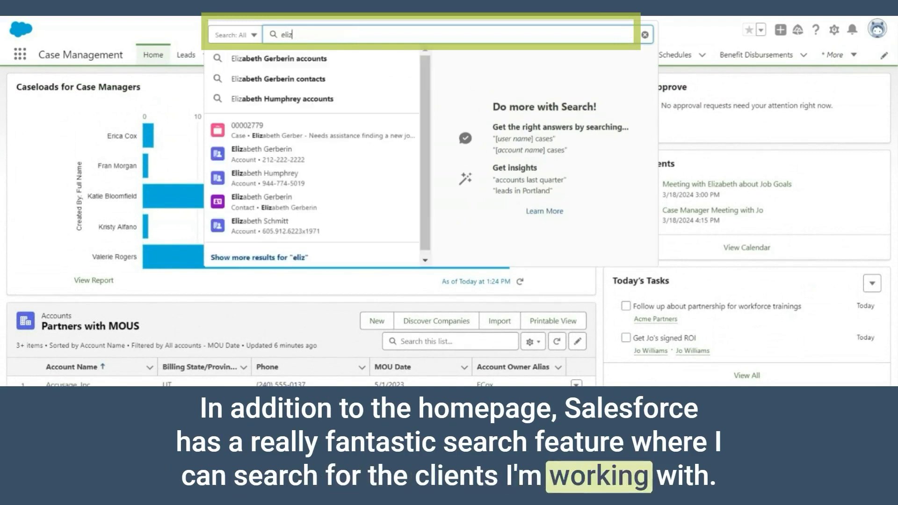
key(BackSpace)
key(BackSpace)
key(BackSpace)
key(BackSpace)
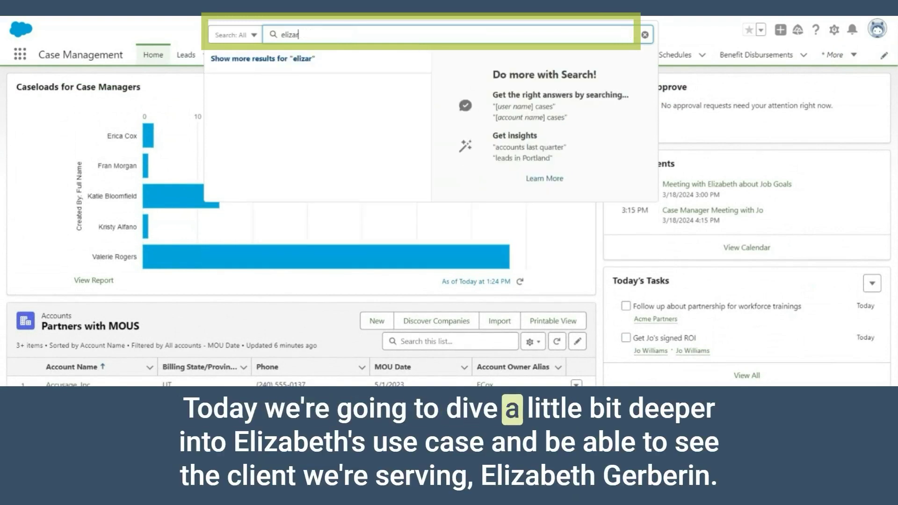
text(bath)
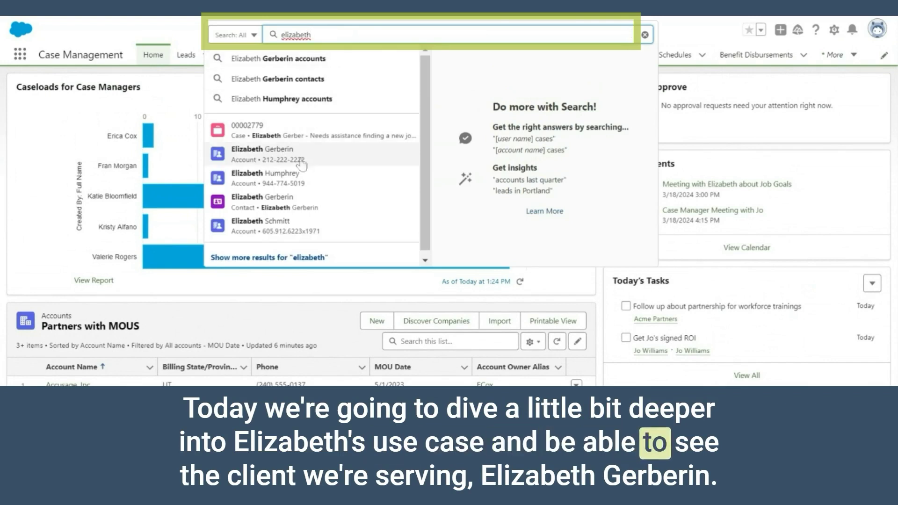
mouse_move(302, 164)
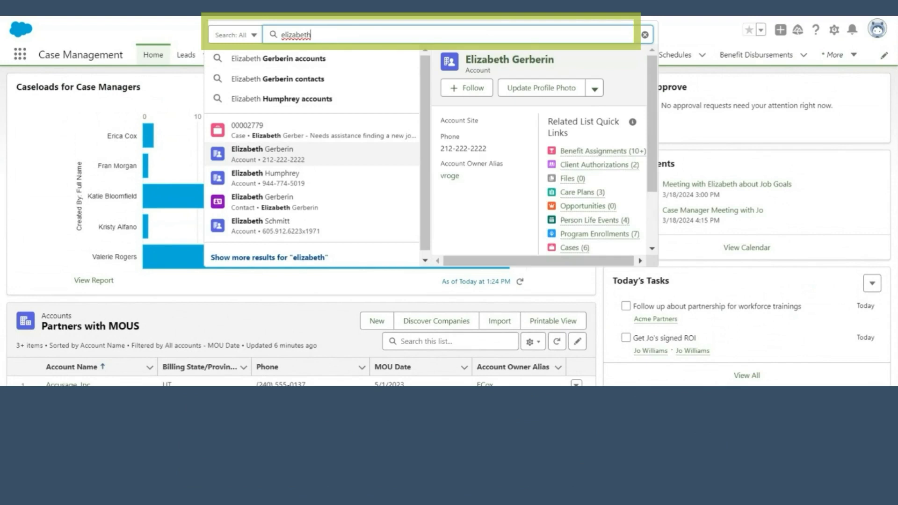
click(693, 32)
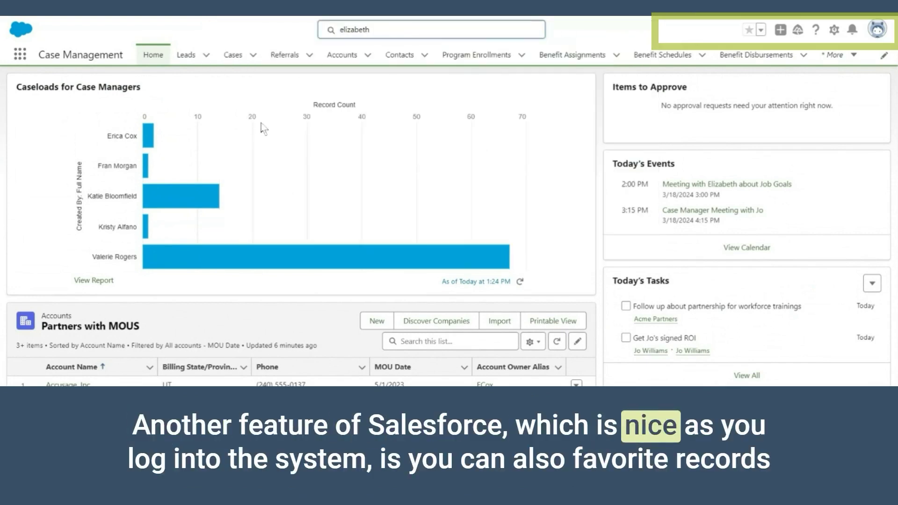
- Review the saved favorites list and the recent notifications, closing each when done
click(784, 32)
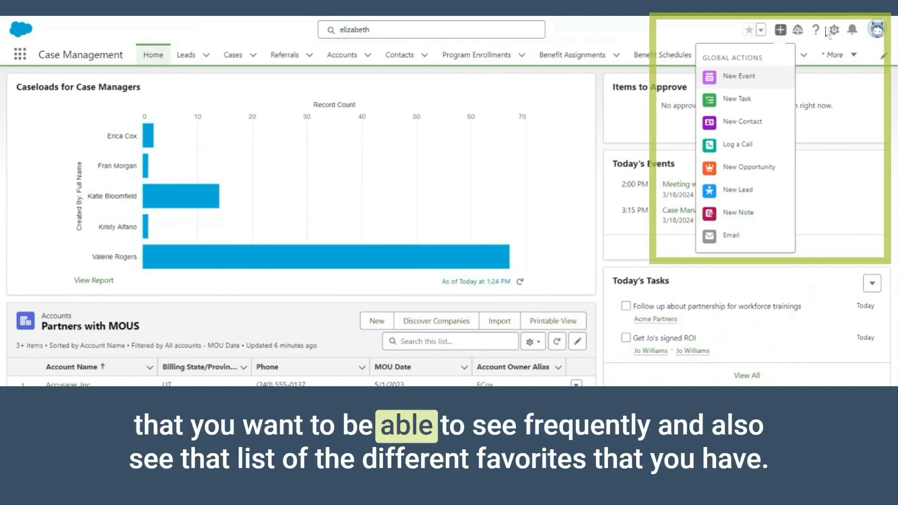
click(761, 31)
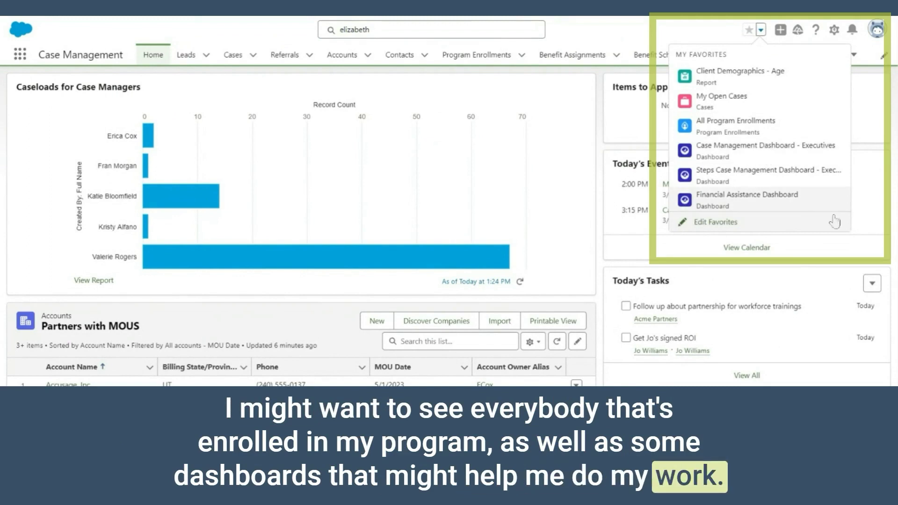
click(672, 35)
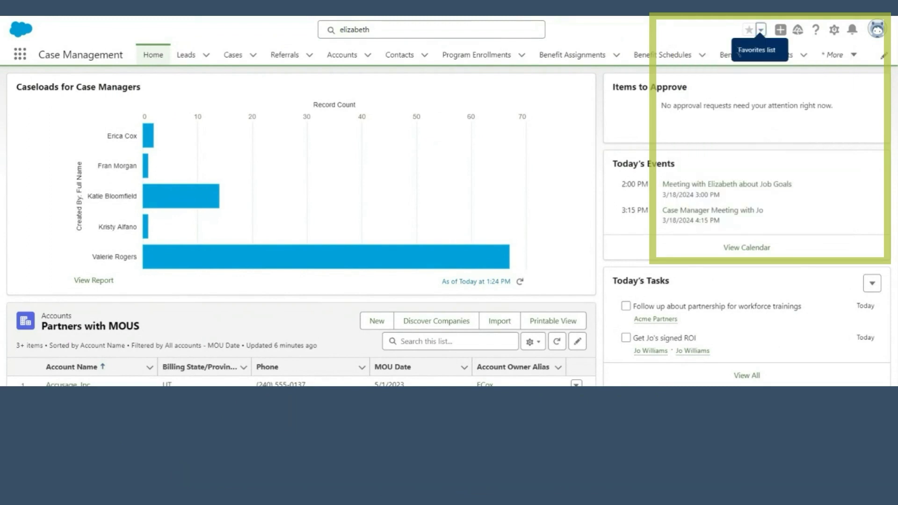
click(853, 30)
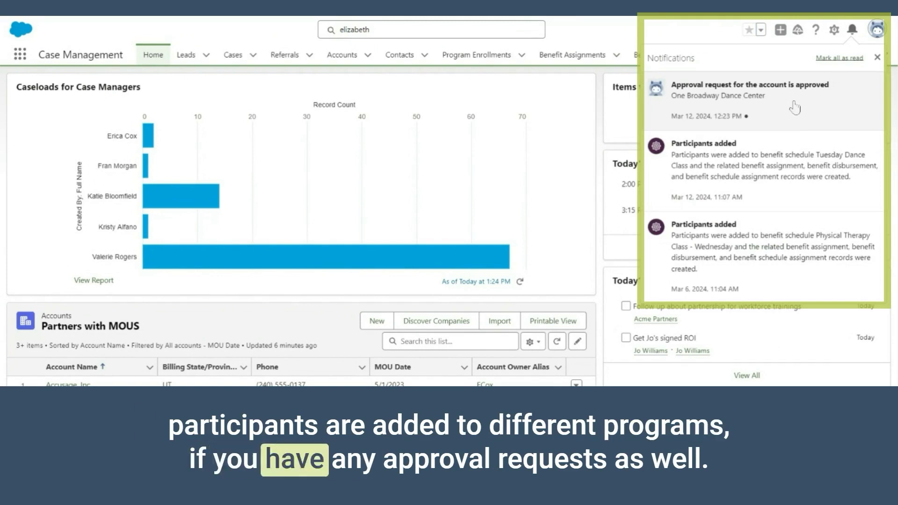
click(878, 58)
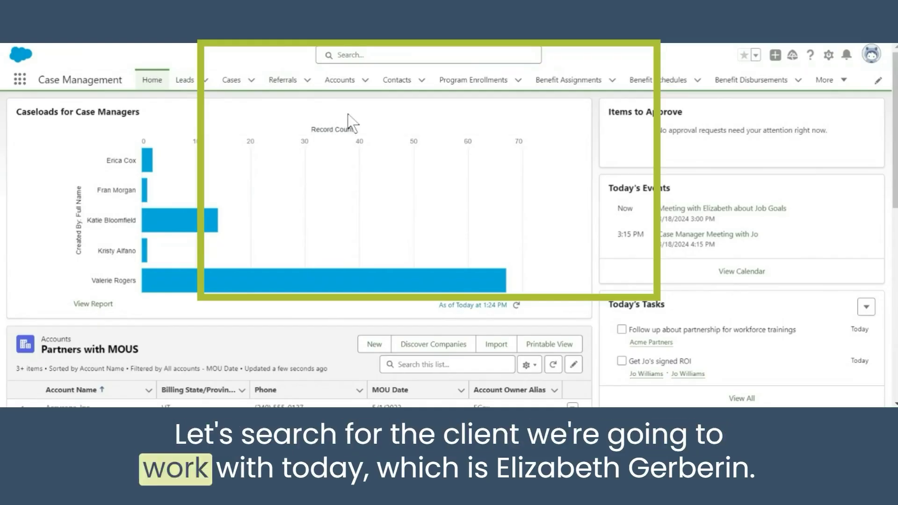
- Search all records for the client's first name, preview the suggested account, and show the full search results
click(355, 55)
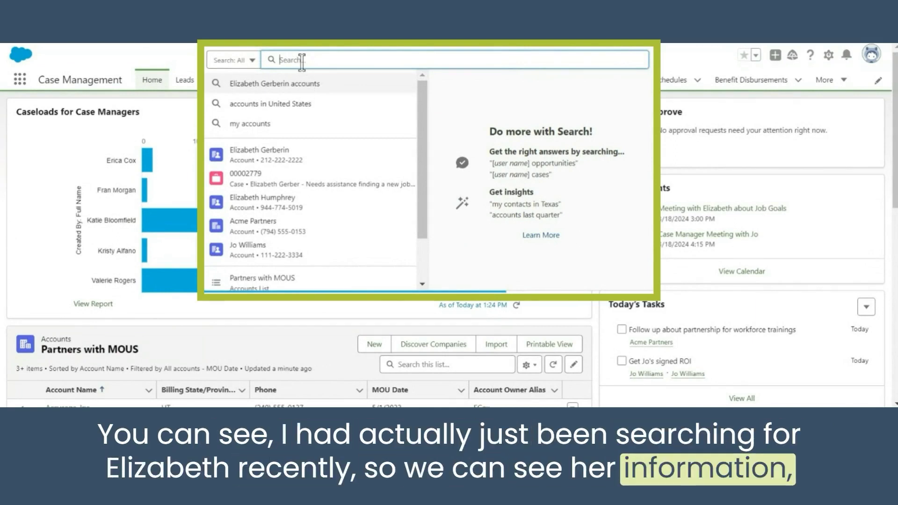
text(Elizab)
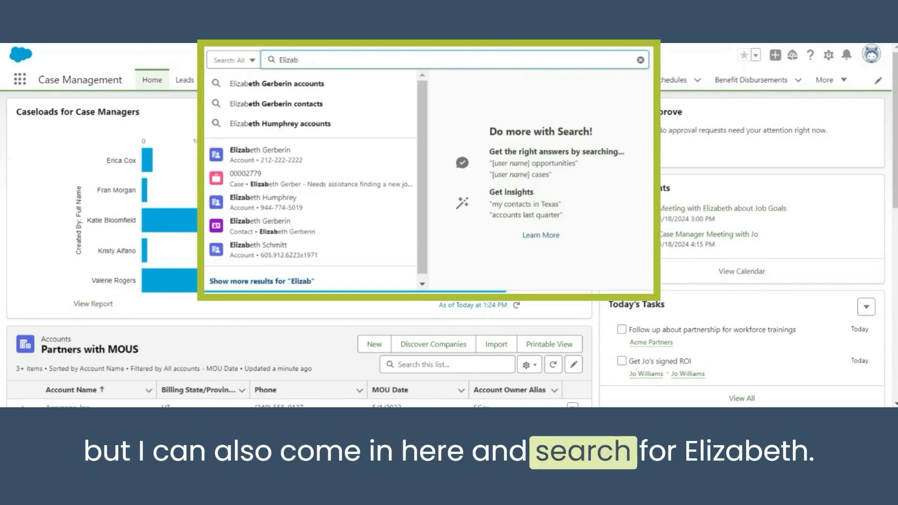
text(eth)
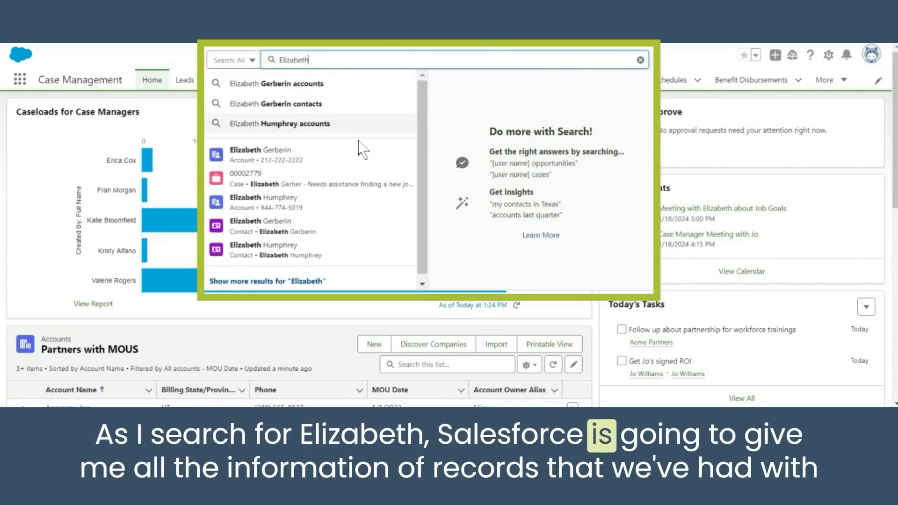
mouse_move(360, 162)
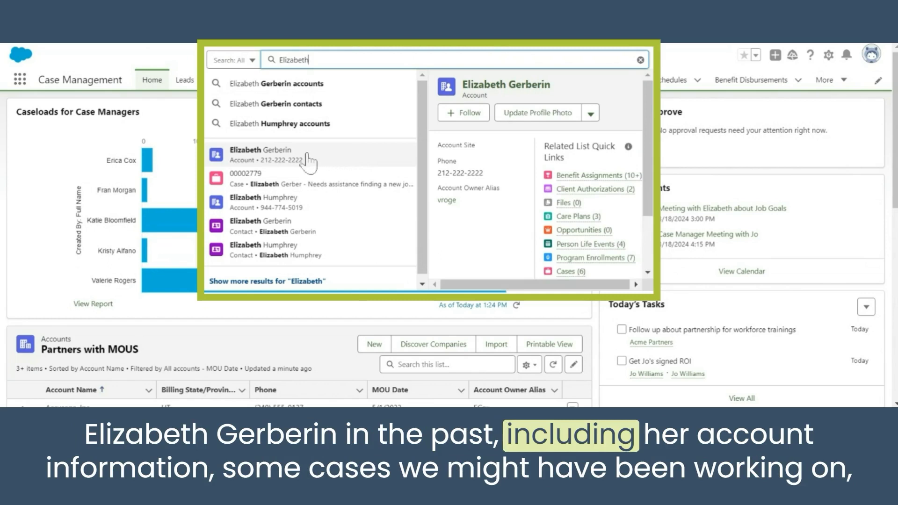
mouse_move(305, 187)
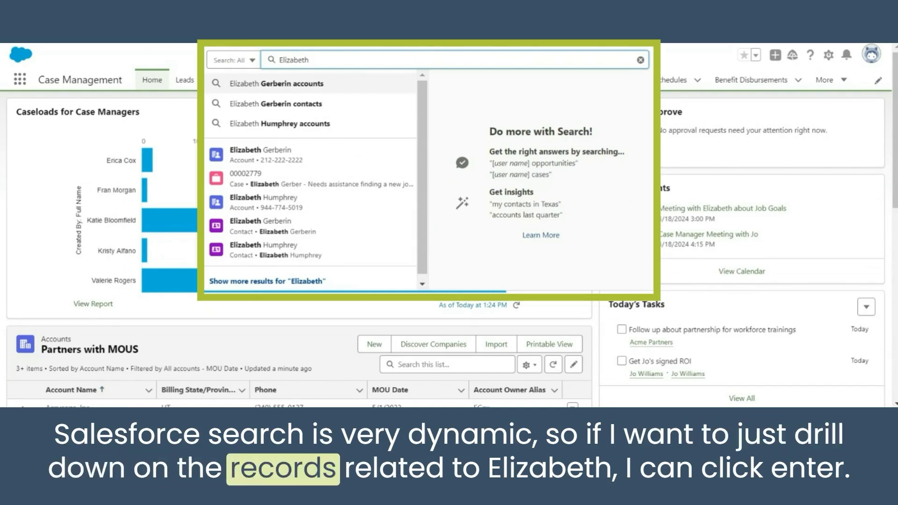
key(Return)
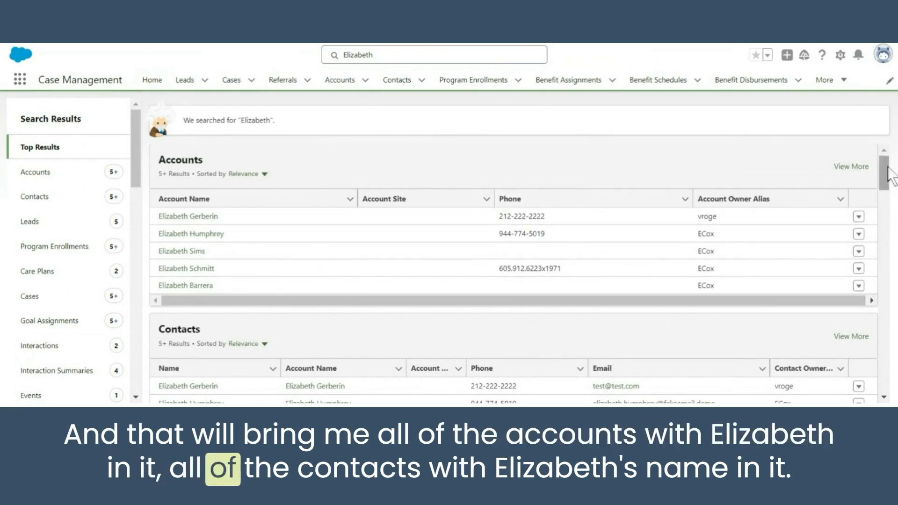
mouse_move(892, 177)
mouse_down()
mouse_move(886, 276)
mouse_move(897, 270)
mouse_move(889, 173)
mouse_up()
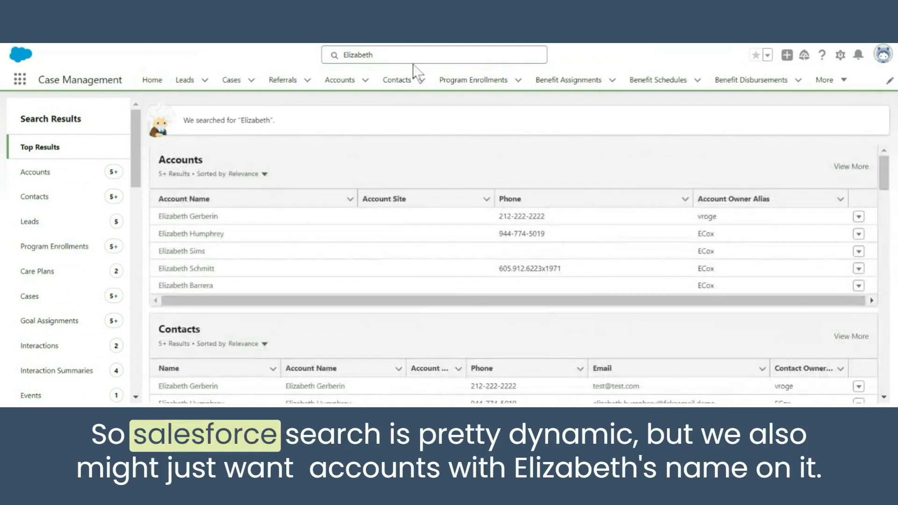
- Restrict the client-name search to Accounts and open the account of the client who lost a job
click(402, 56)
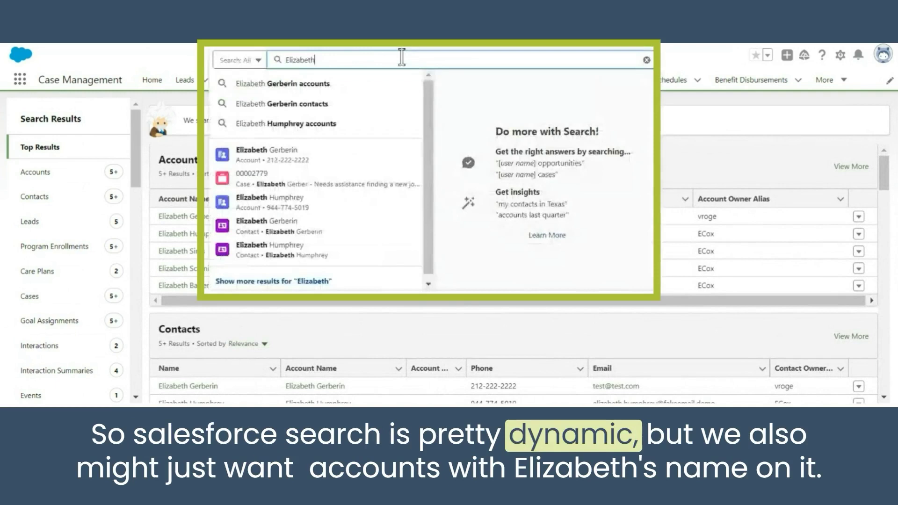
click(239, 60)
click(249, 122)
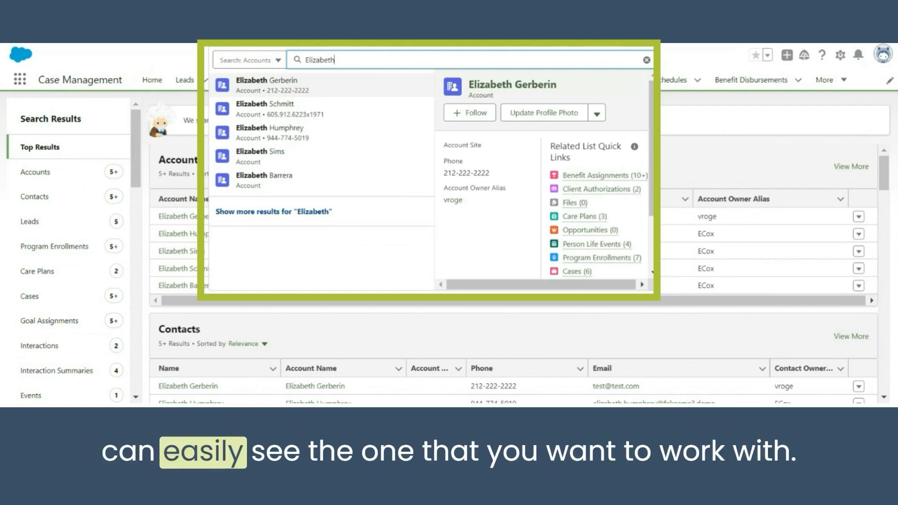
click(261, 89)
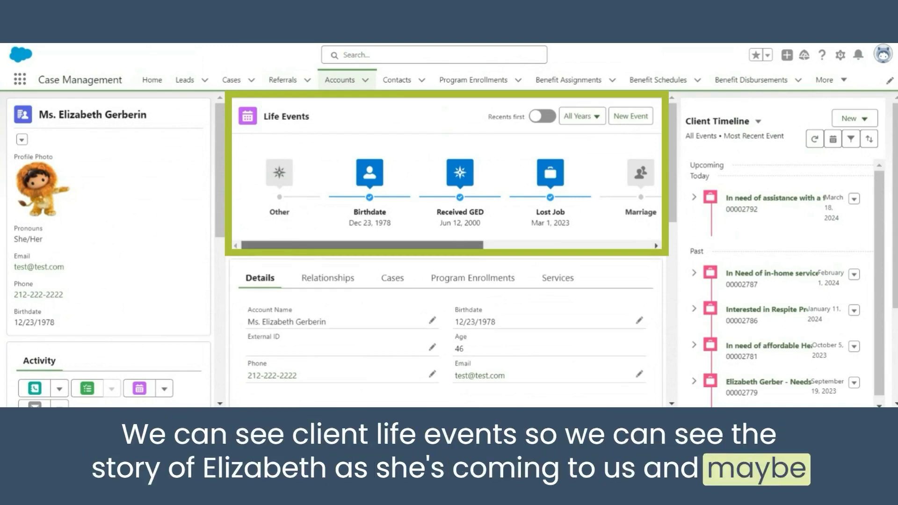
- Look through the client's life events timeline, from the birthdate to the most recent recorded event
drag(294, 244, 276, 248)
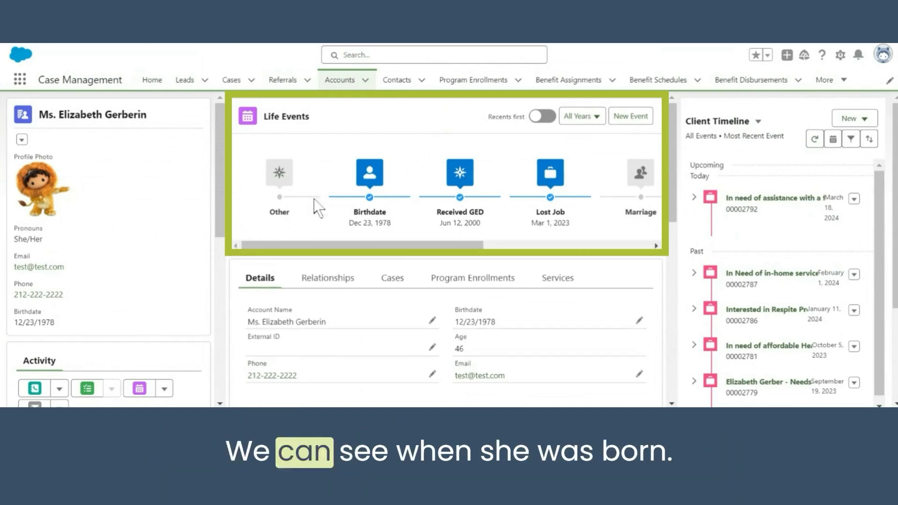
drag(407, 245, 482, 261)
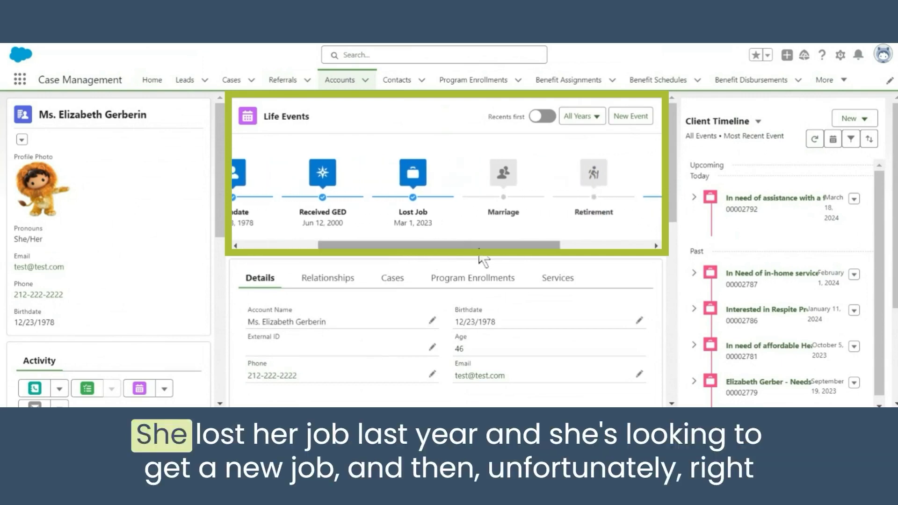
drag(360, 248, 478, 259)
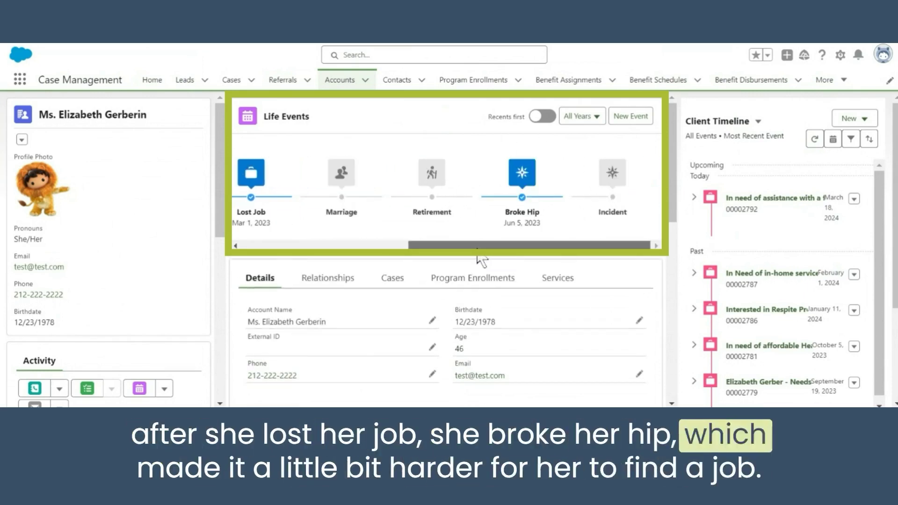
scroll(447, 196, left, 6)
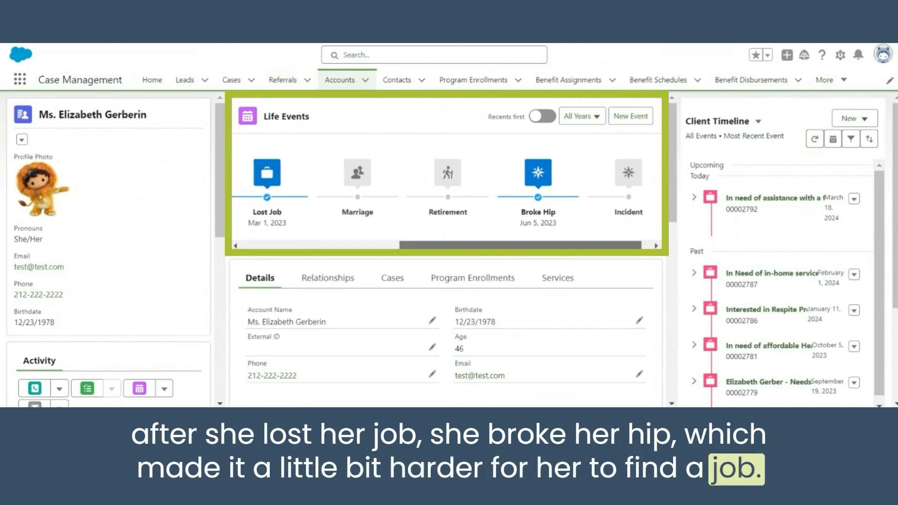
- Review the client's account details, including contact fields, demographics, housing, veteran and Medicaid status, and address information
drag(673, 115, 681, 173)
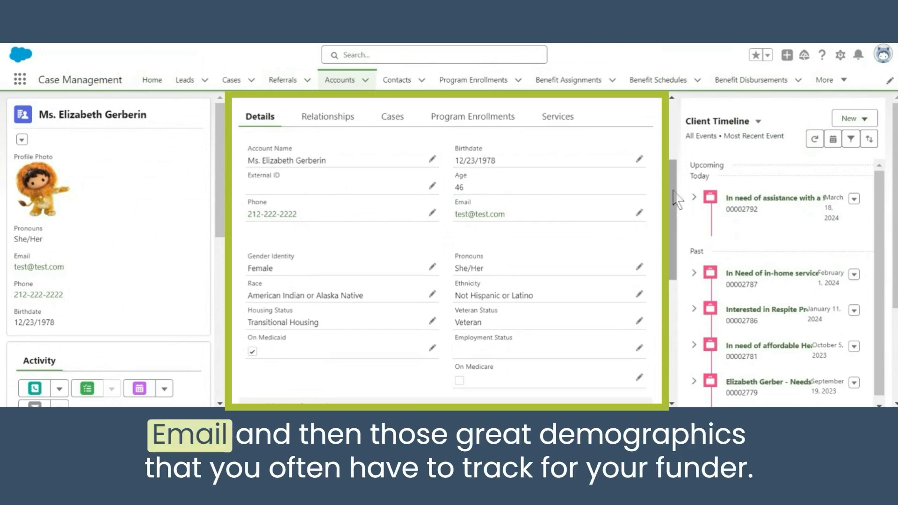
scroll(670, 195, down, 2)
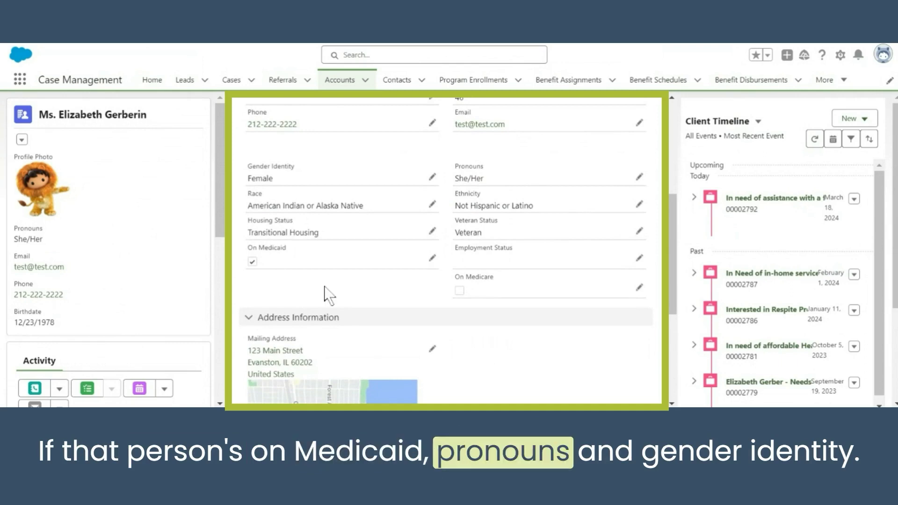
scroll(562, 248, down, 4)
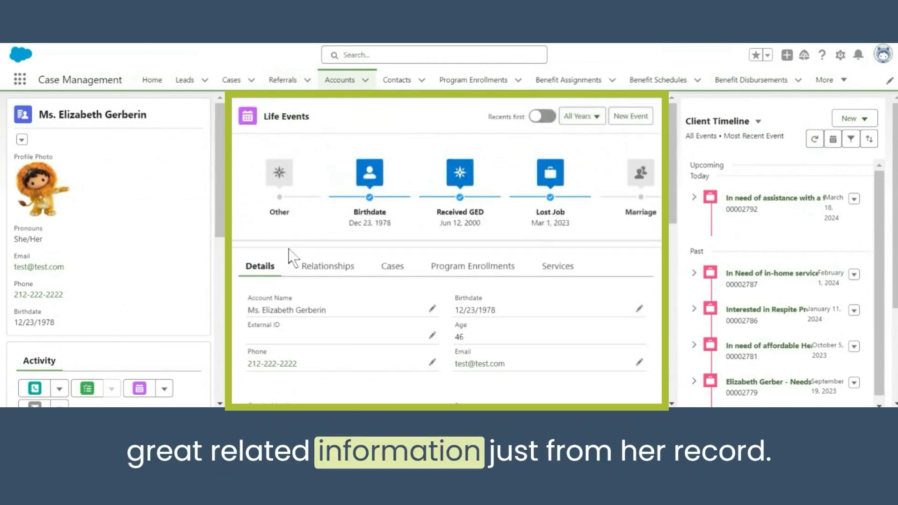
- Show the client's relationship map, expand the client's contact card, and examine the household and sibling contacts
click(323, 266)
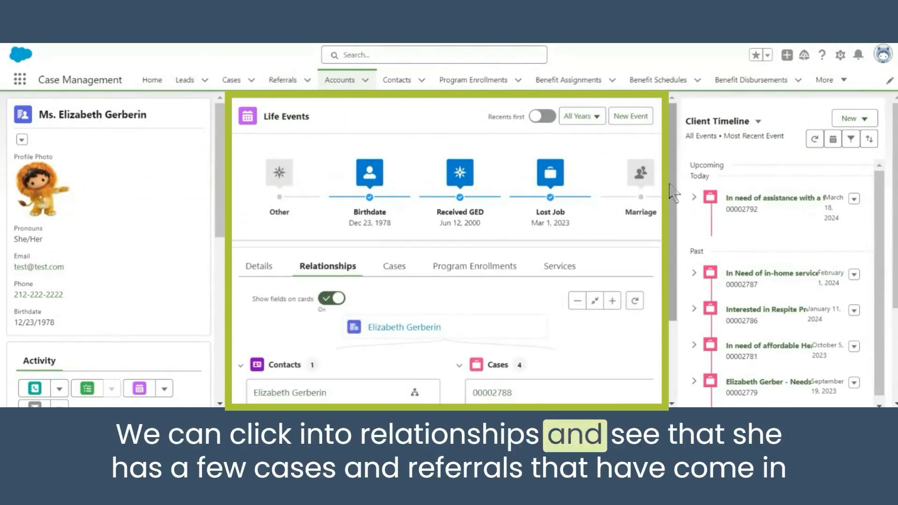
scroll(566, 261, down, 3)
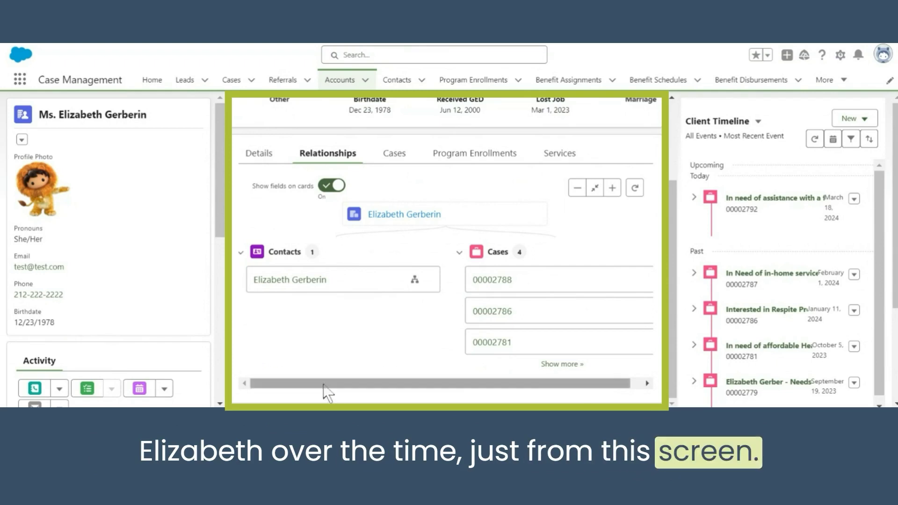
click(415, 280)
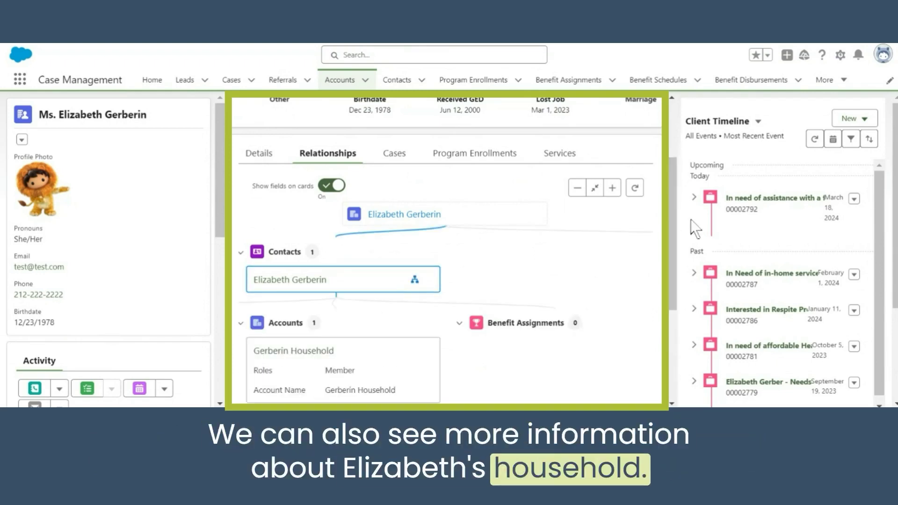
drag(673, 220, 679, 284)
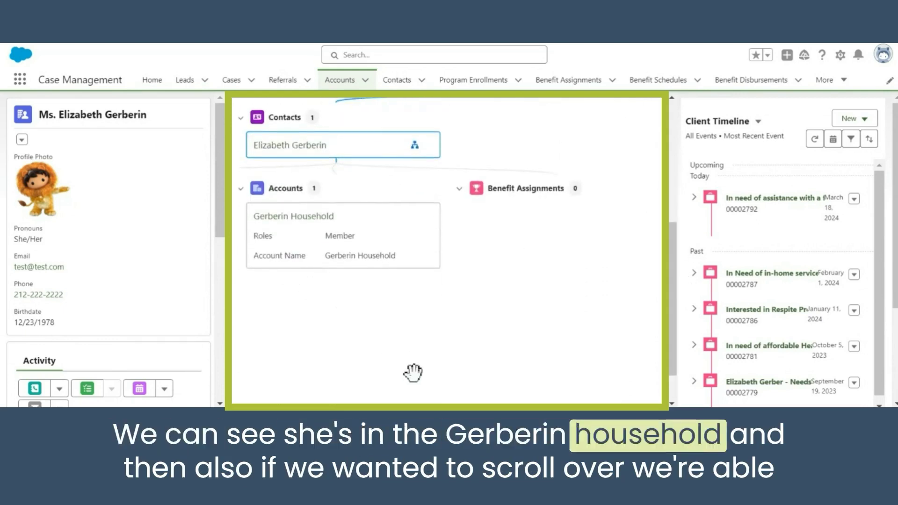
drag(295, 321, 566, 261)
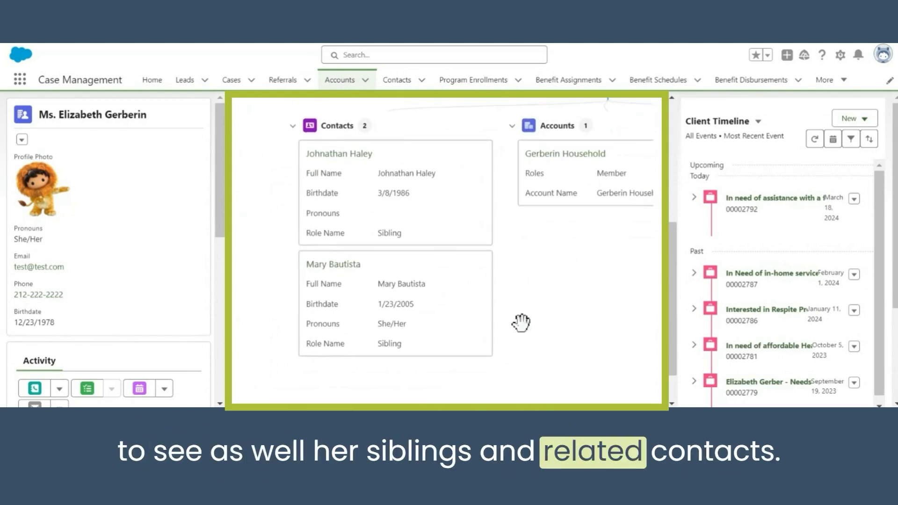
scroll(593, 337, up, 4)
- Review the client's related cases and care plans on the account record
click(401, 225)
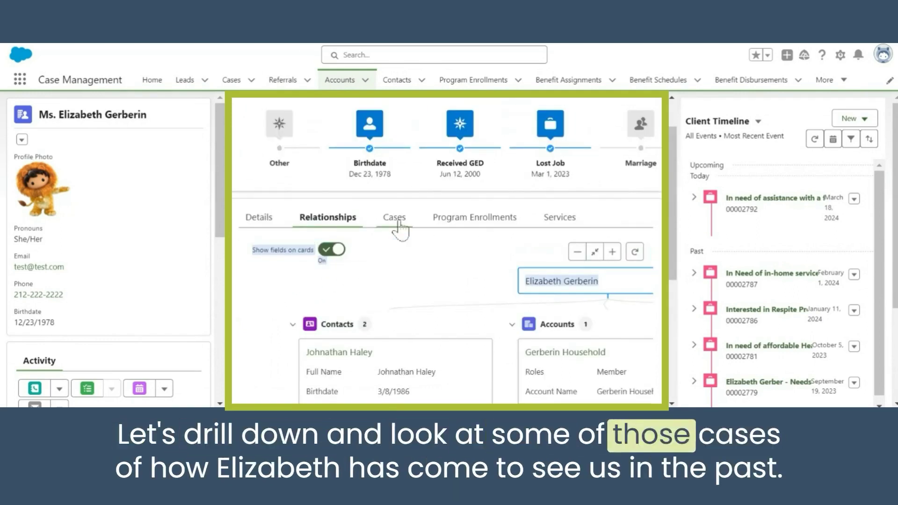
scroll(400, 229, up, 1)
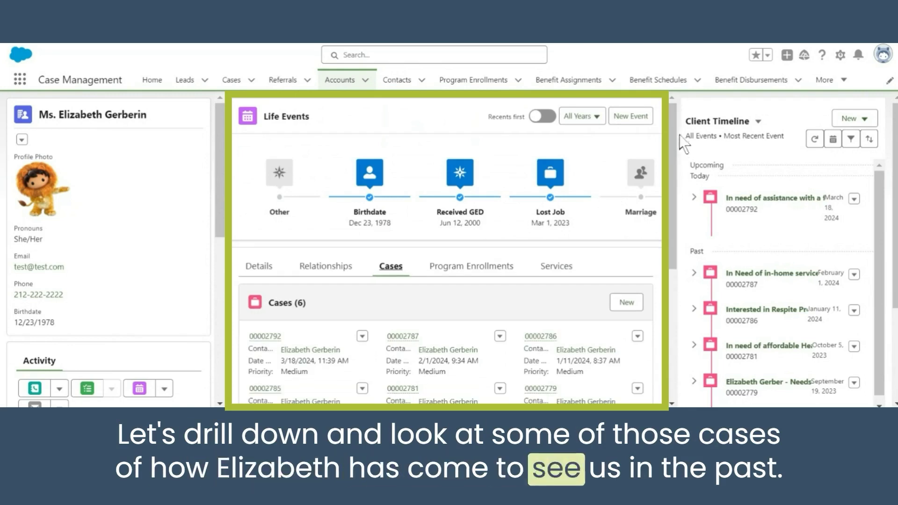
drag(674, 135, 684, 236)
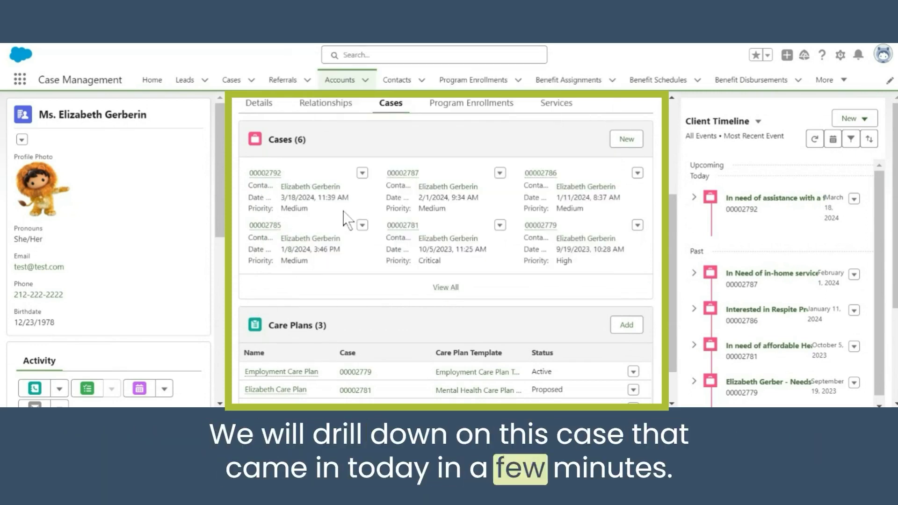
scroll(679, 250, down, 1)
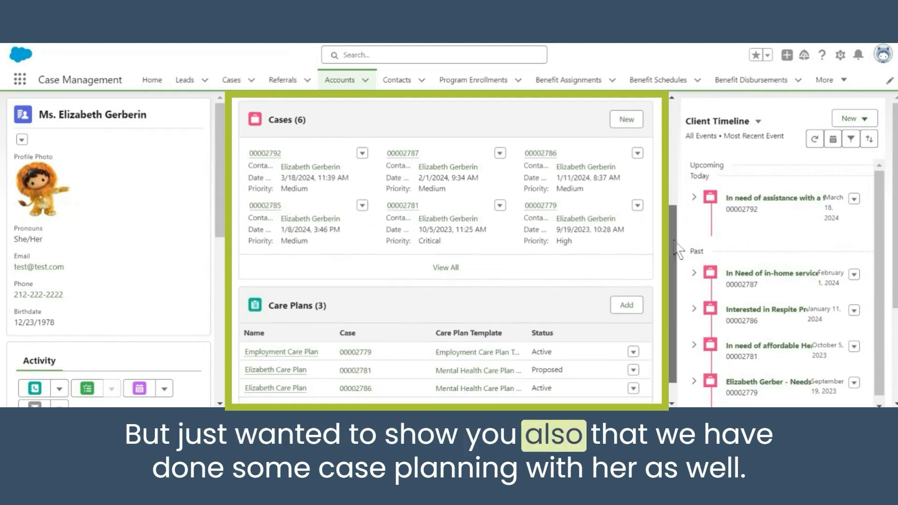
drag(675, 241, 687, 205)
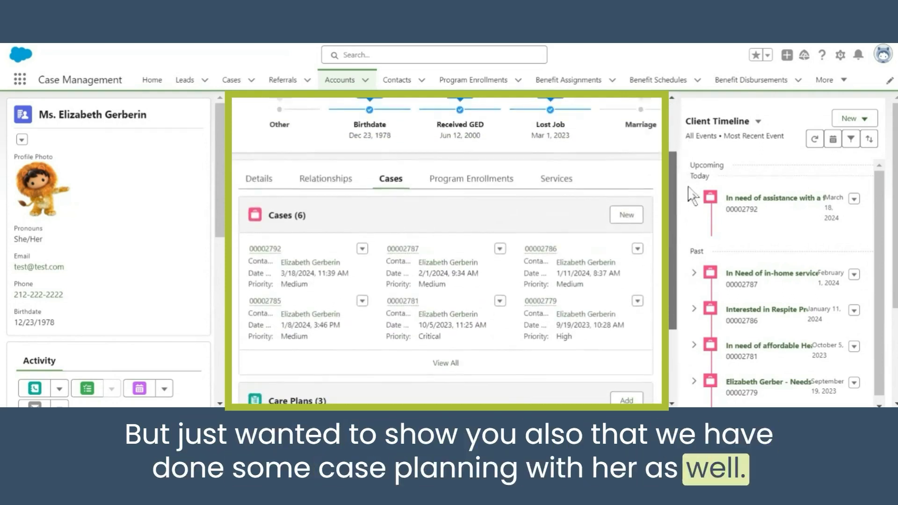
- Review the client's program enrollments and show the services with their benefit assignments
click(473, 180)
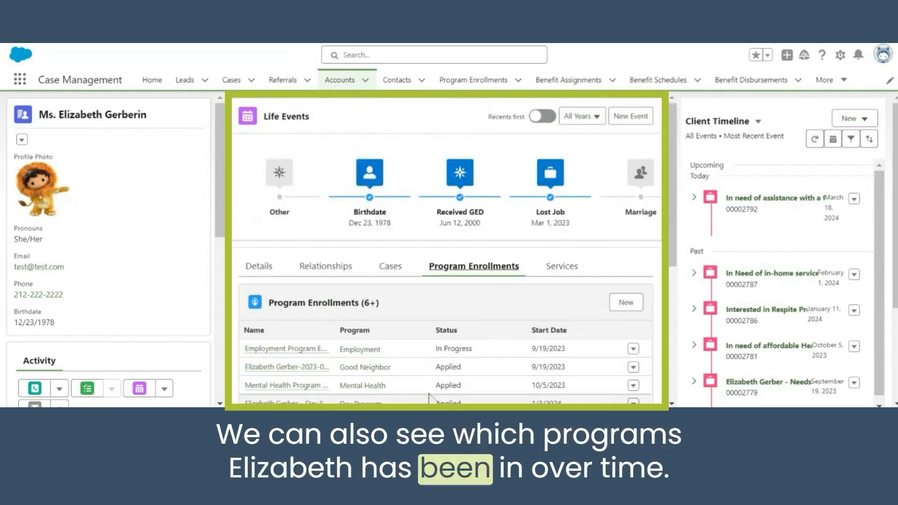
drag(678, 186, 691, 257)
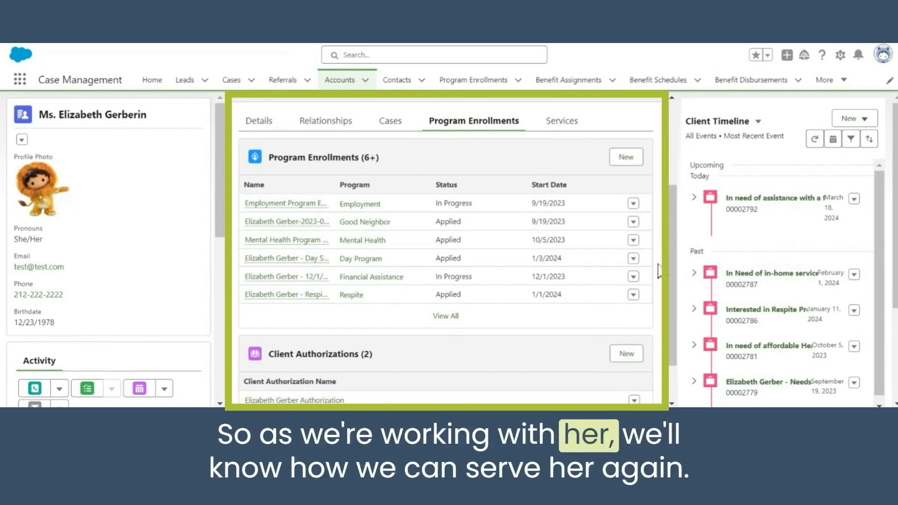
drag(670, 270, 654, 222)
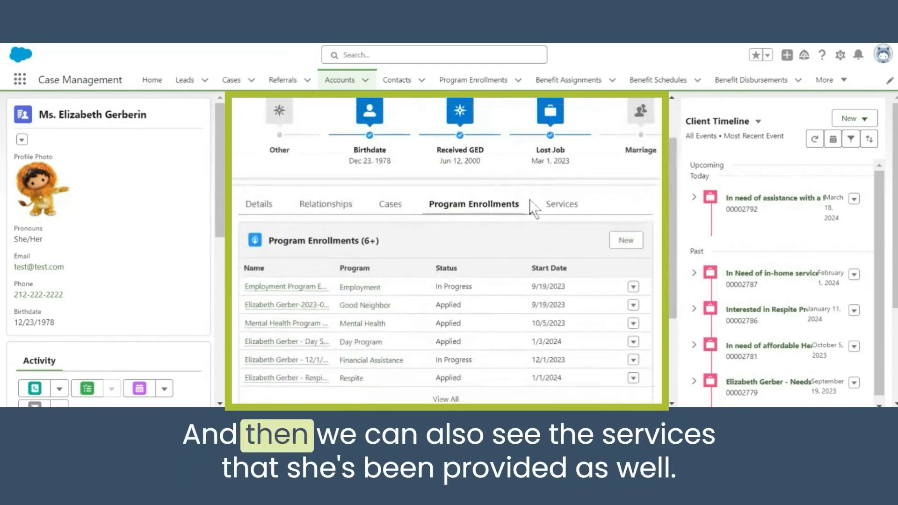
click(550, 204)
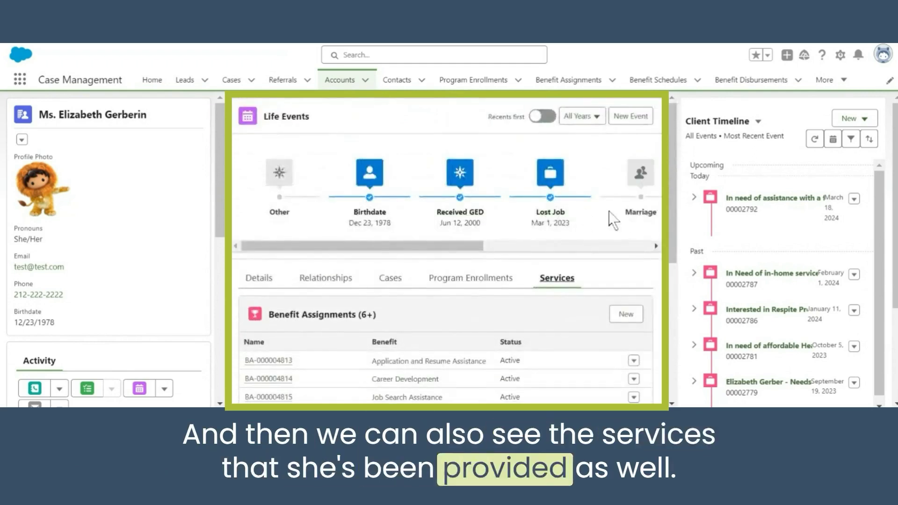
- Open the client's newest case, about finding a full time job, from the related cases and review its case information
click(384, 269)
click(266, 335)
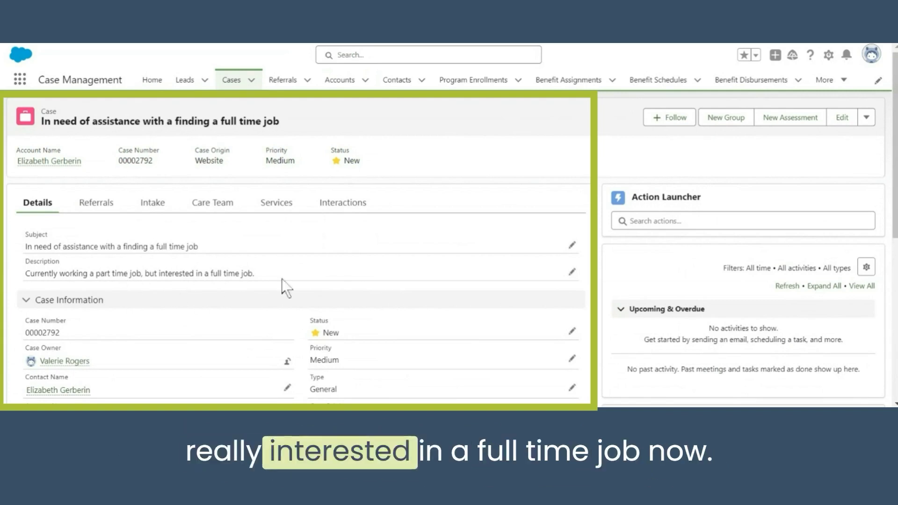
scroll(564, 215, down, 5)
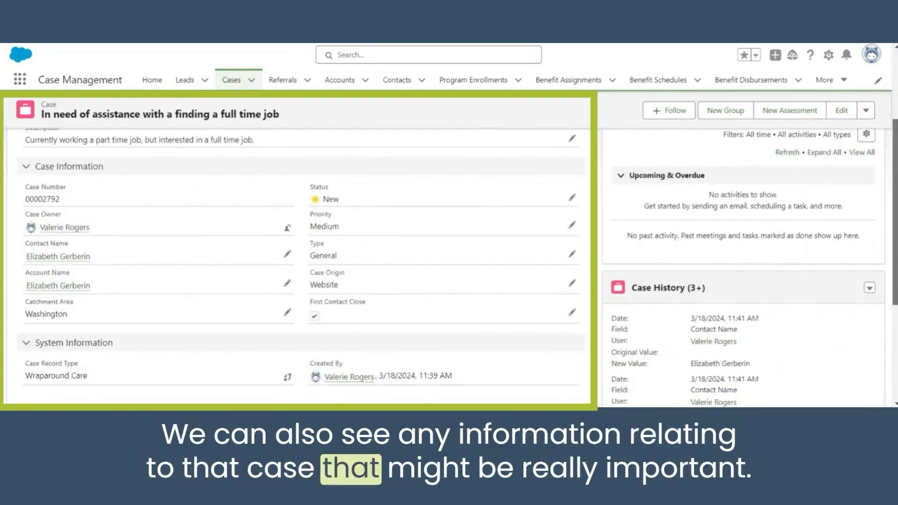
scroll(445, 266, up, 1)
- Set the case status to Working and save the case
drag(895, 244, 895, 252)
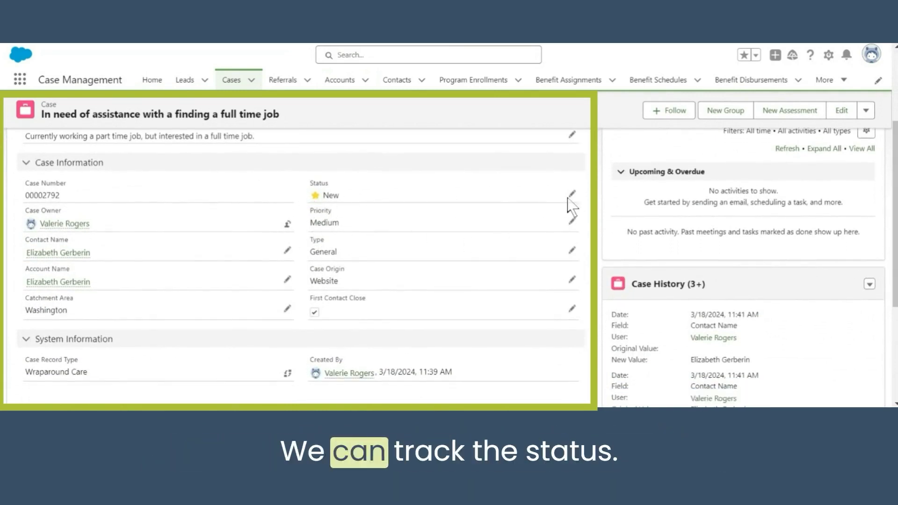
click(435, 206)
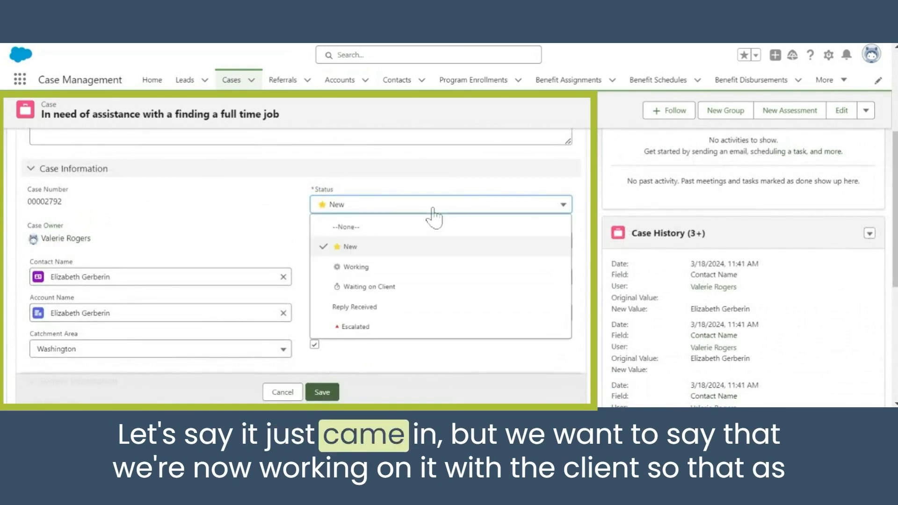
click(387, 268)
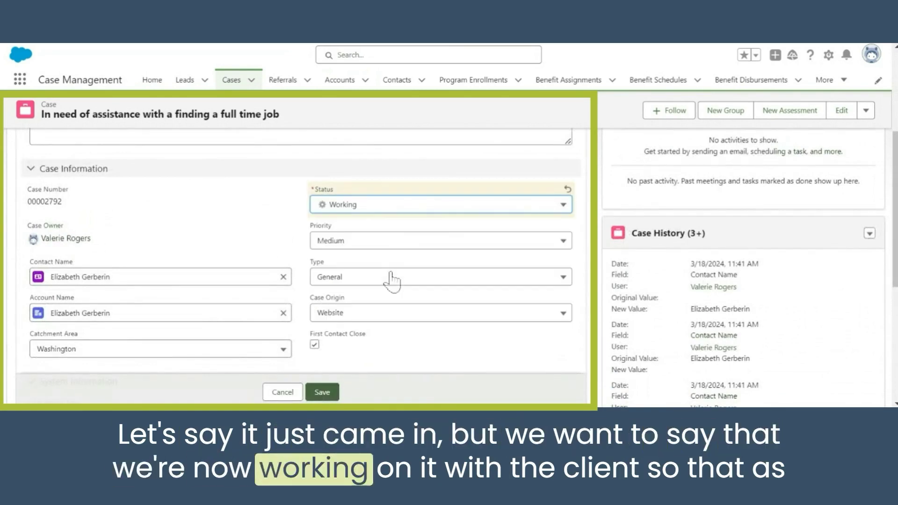
click(323, 393)
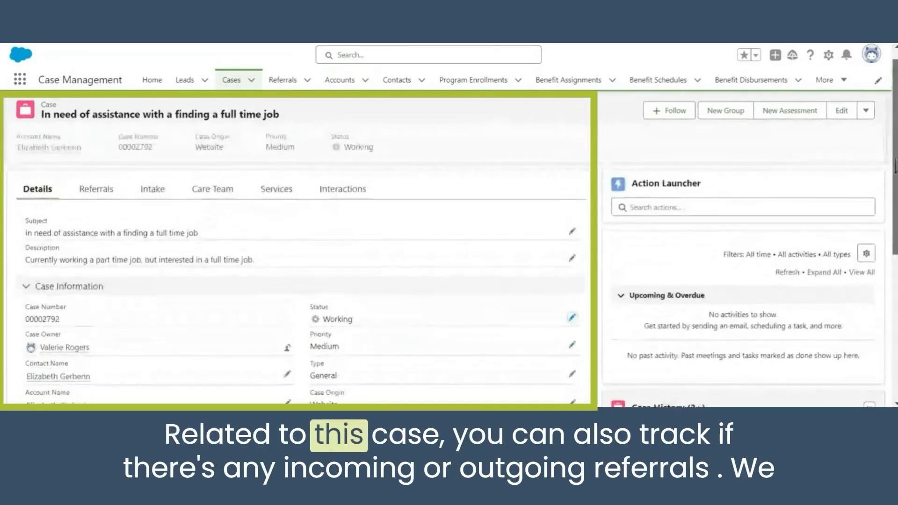
- Open the inbound referral related to the case and review its referral details, client fields and referral info
click(95, 189)
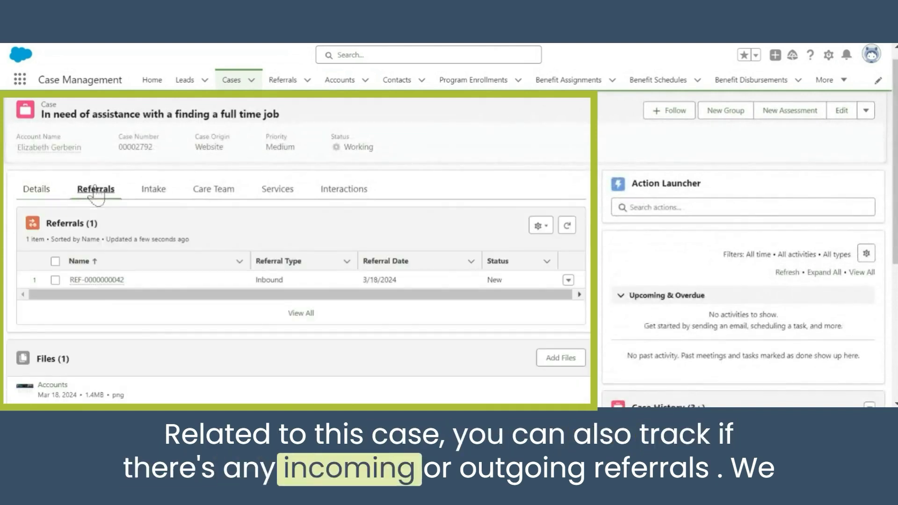
click(87, 284)
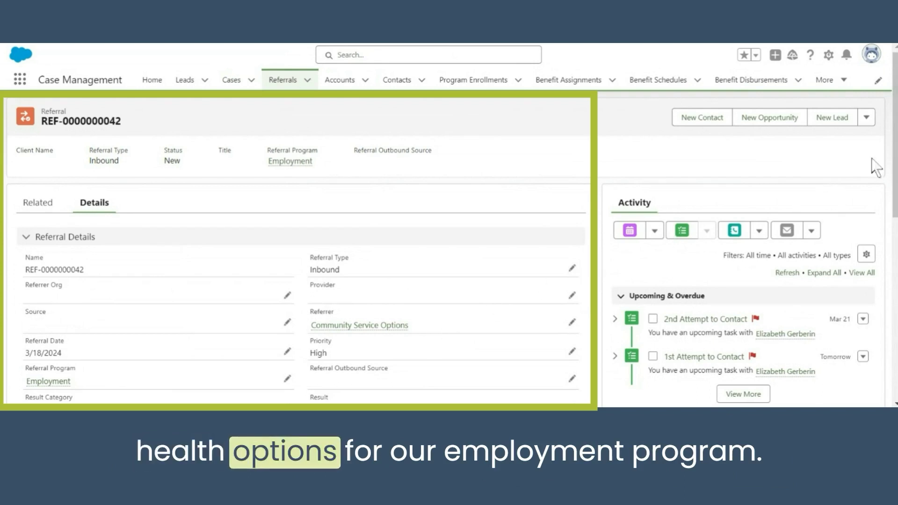
scroll(299, 281, down, 4)
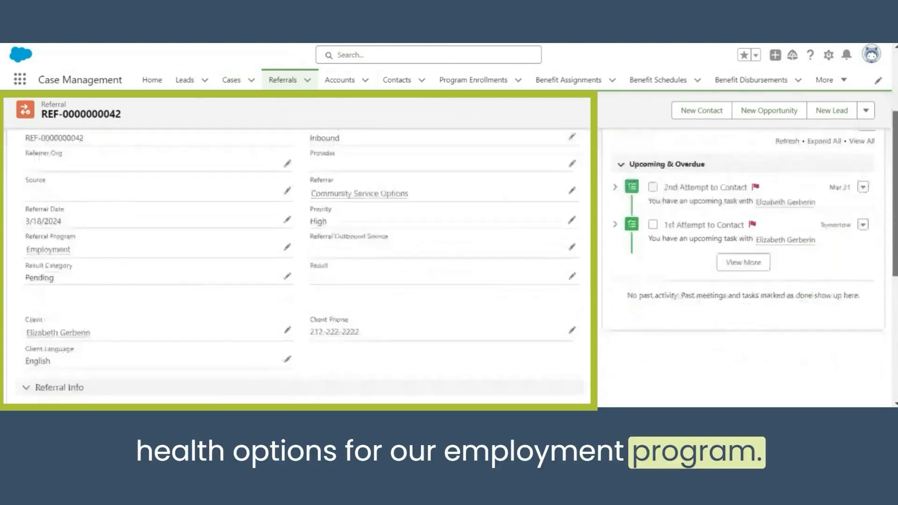
scroll(299, 262, down, 2)
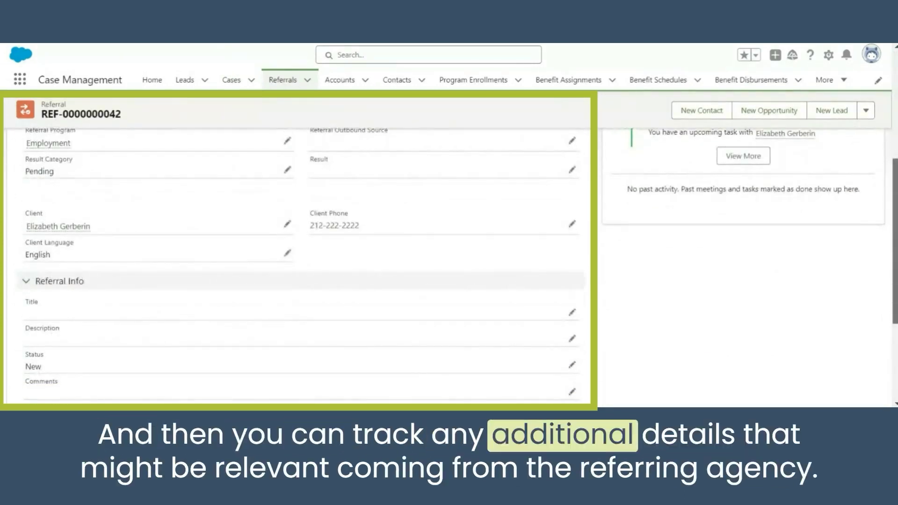
scroll(299, 262, up, 1)
scroll(299, 262, up, 6)
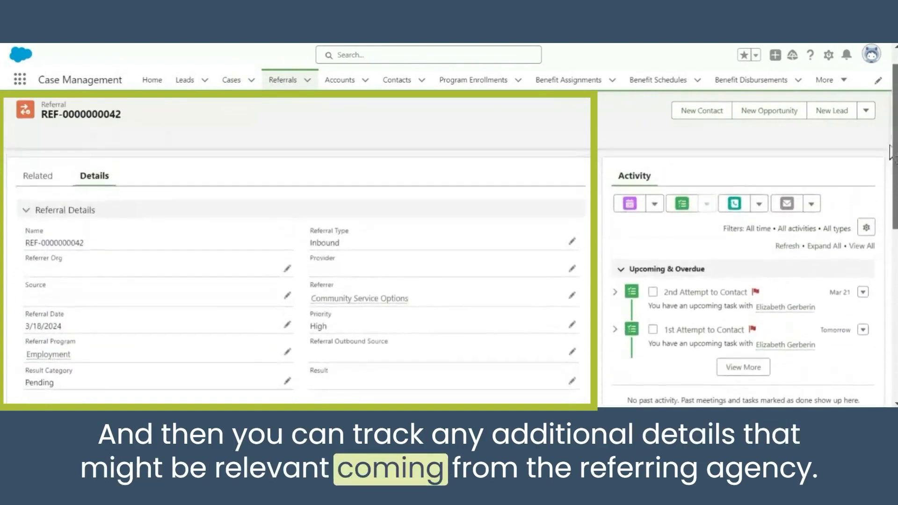
scroll(894, 140, down, 3)
scroll(893, 140, up, 3)
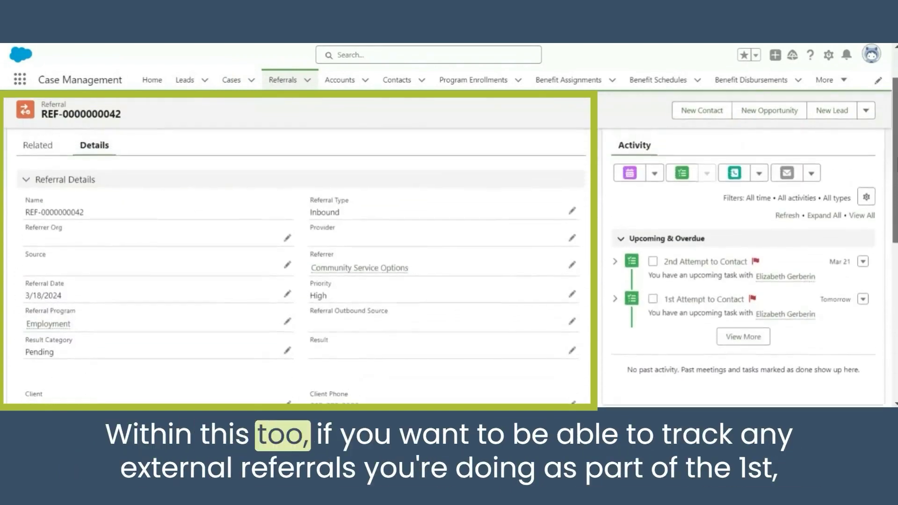
- Return to the job-assistance case and review its intake information, including contact details, intake details and action plans
scroll(894, 136, up, 1)
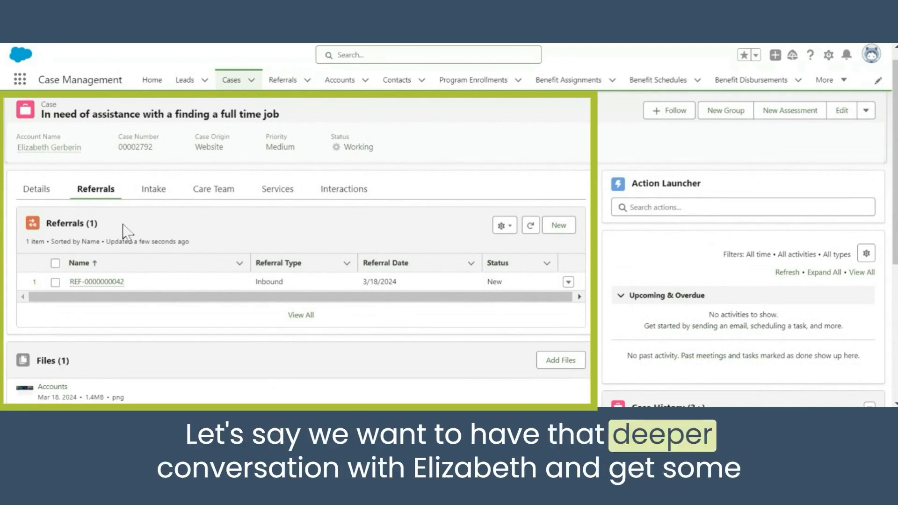
click(150, 200)
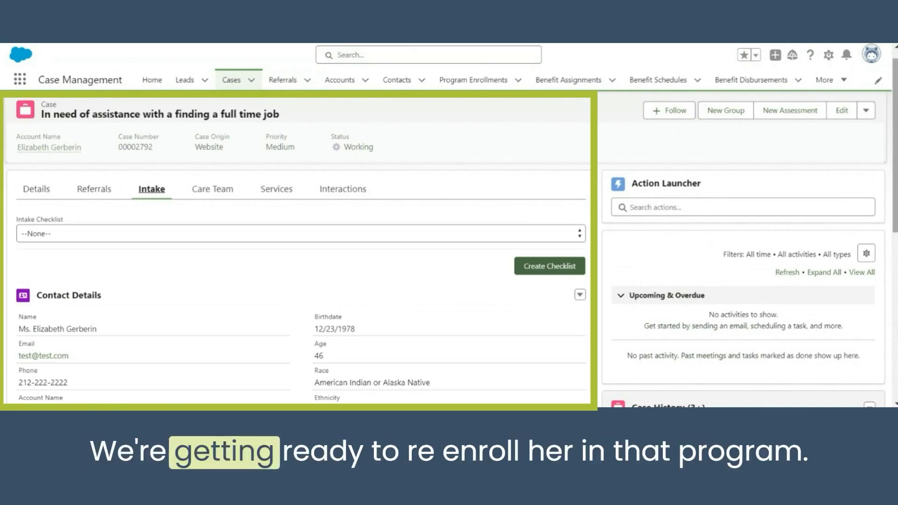
scroll(299, 247, down, 2)
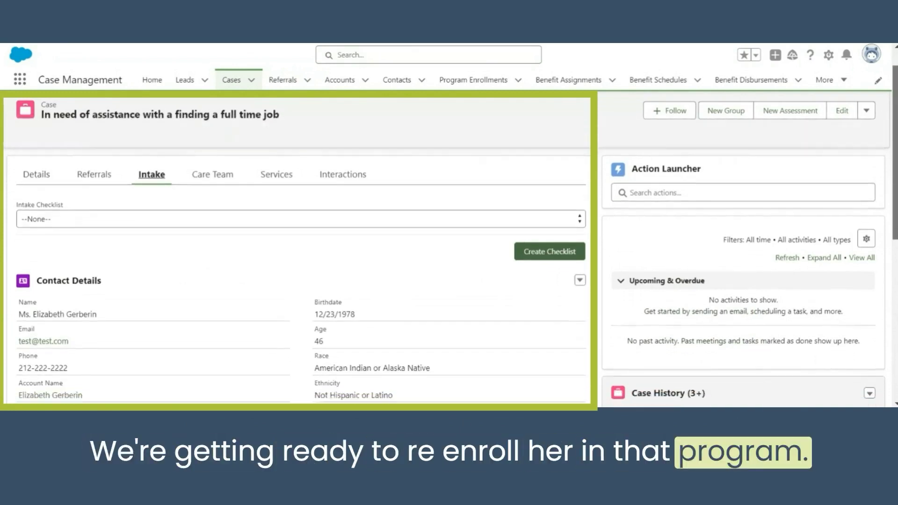
scroll(299, 248, down, 1)
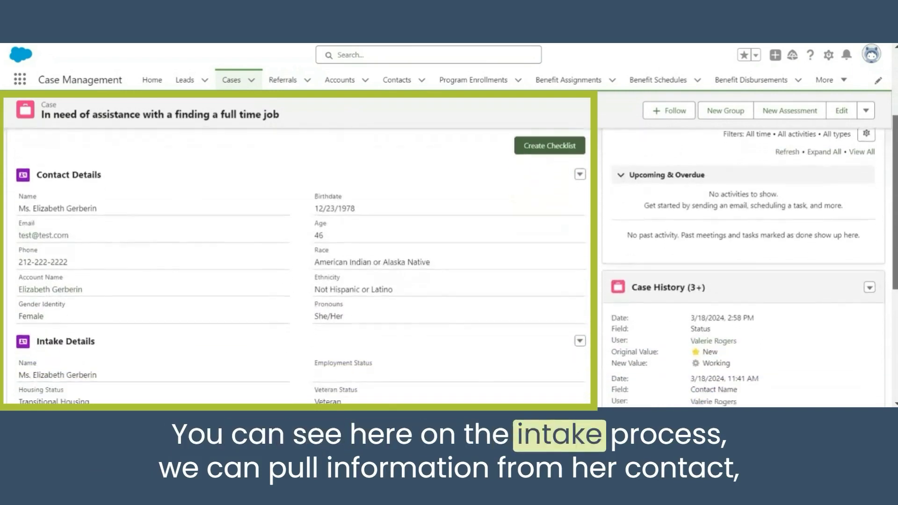
scroll(300, 248, down, 1)
scroll(300, 248, down, 1)
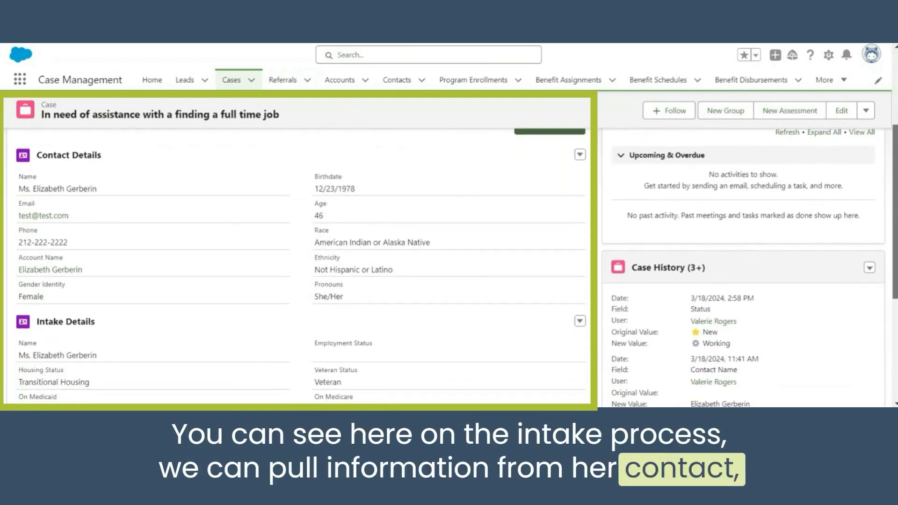
scroll(299, 248, down, 3)
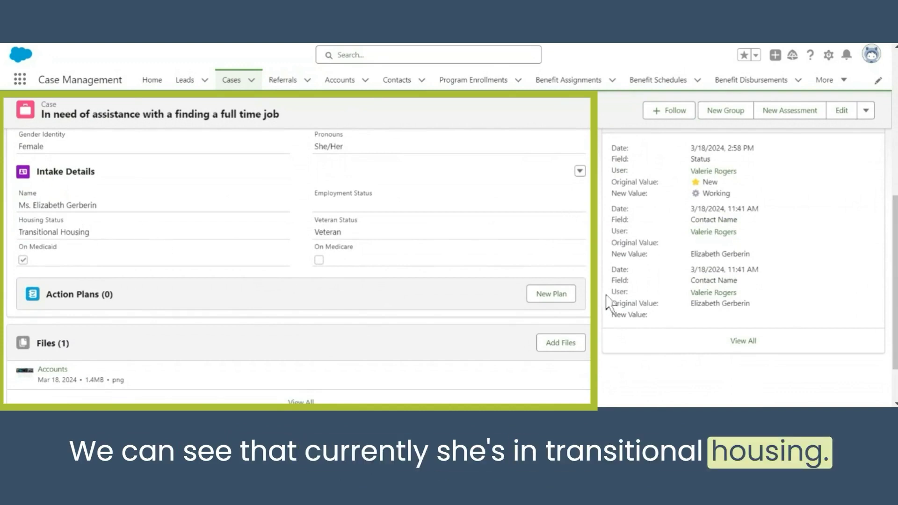
scroll(607, 304, down, 2)
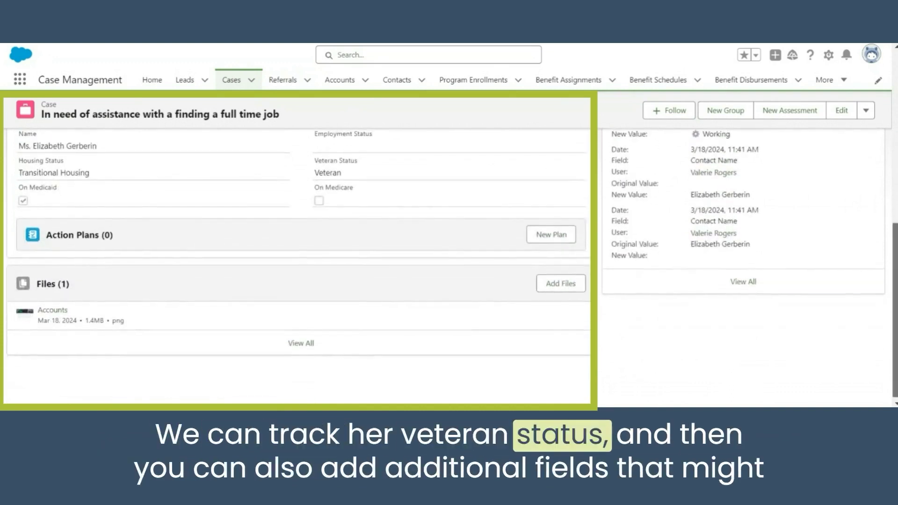
scroll(300, 253, up, 3)
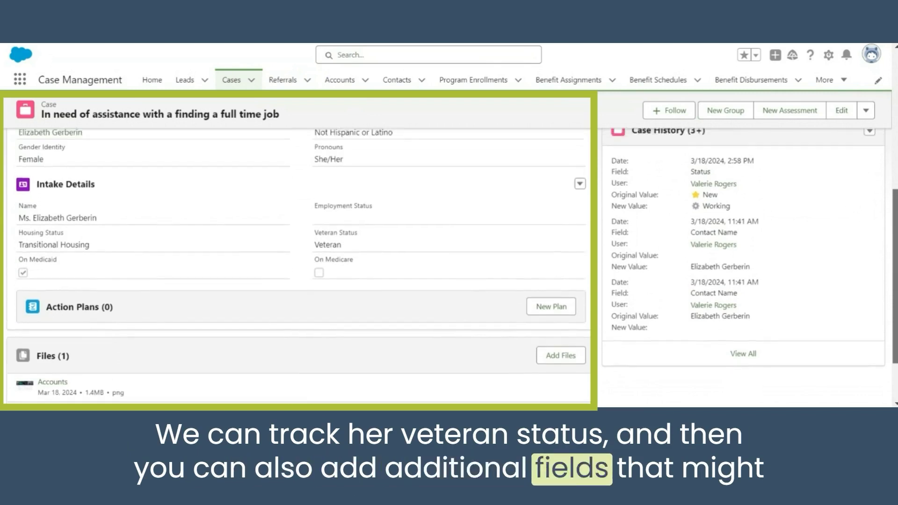
scroll(299, 252, up, 8)
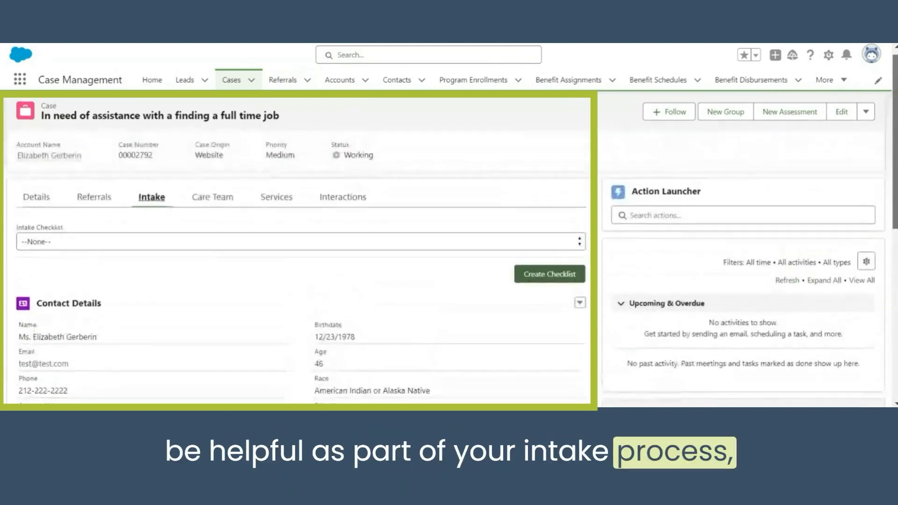
scroll(300, 253, down, 1)
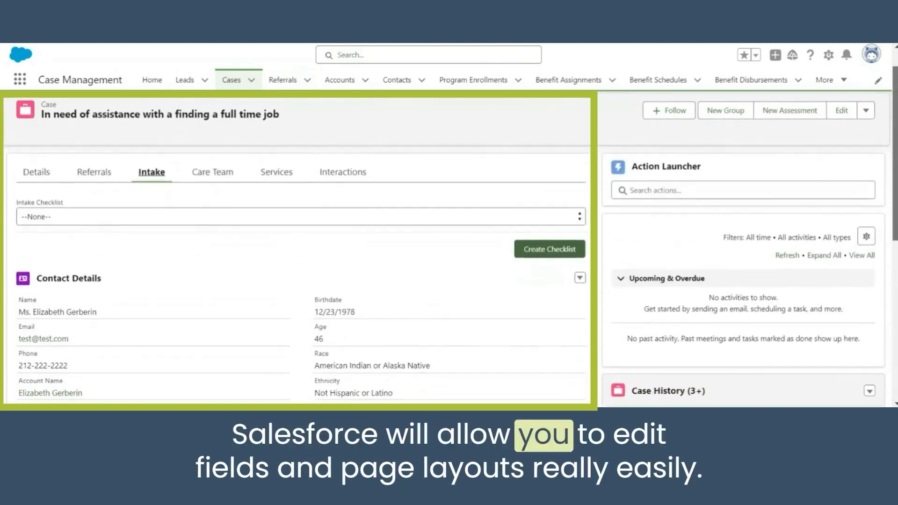
scroll(300, 253, down, 2)
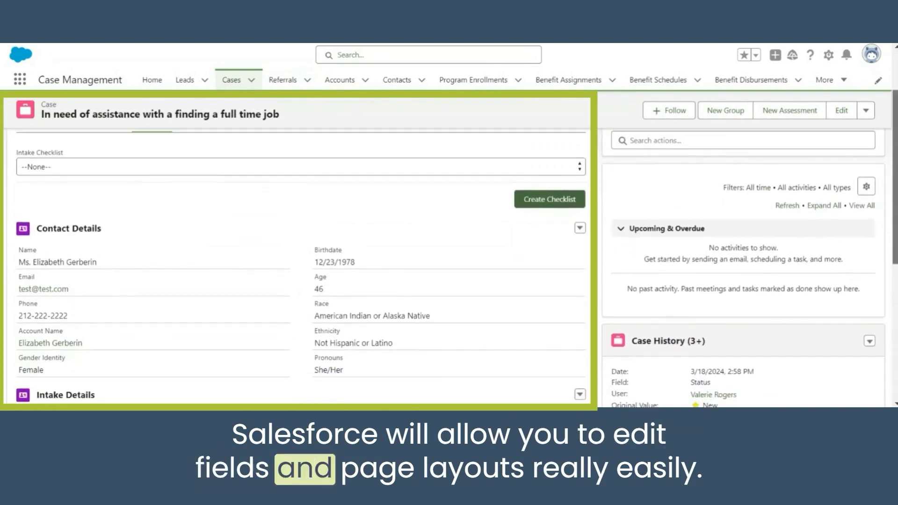
scroll(299, 253, up, 1)
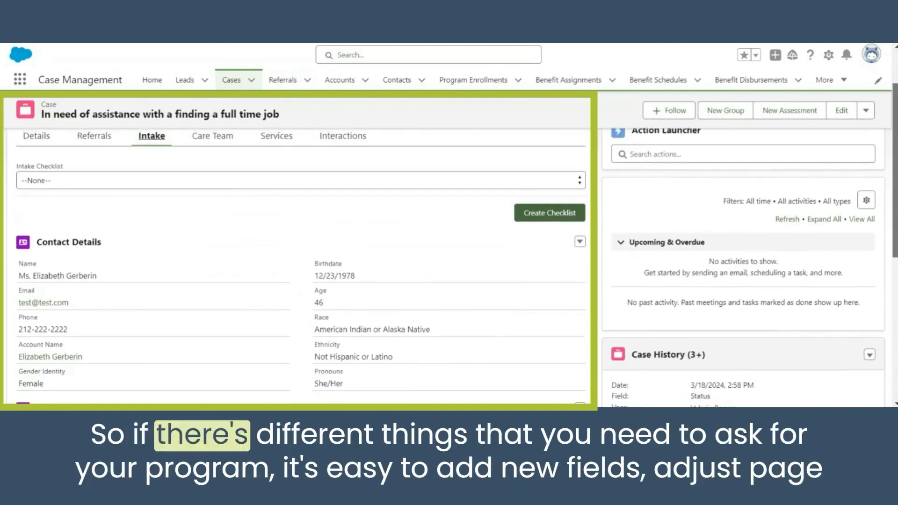
scroll(299, 253, up, 1)
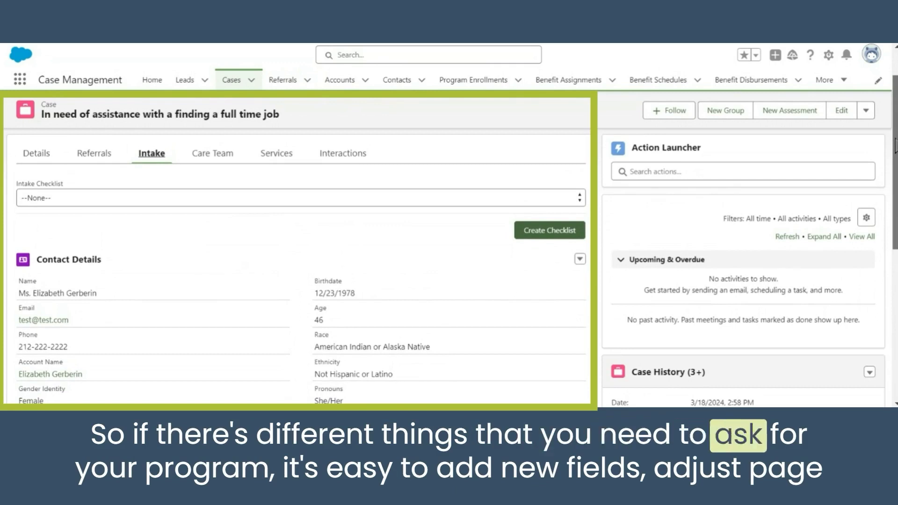
drag(896, 145, 896, 160)
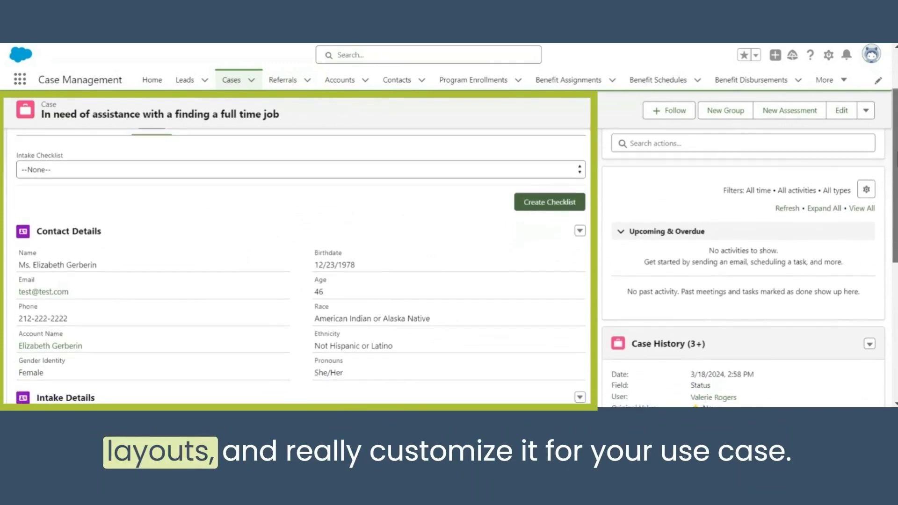
click(638, 143)
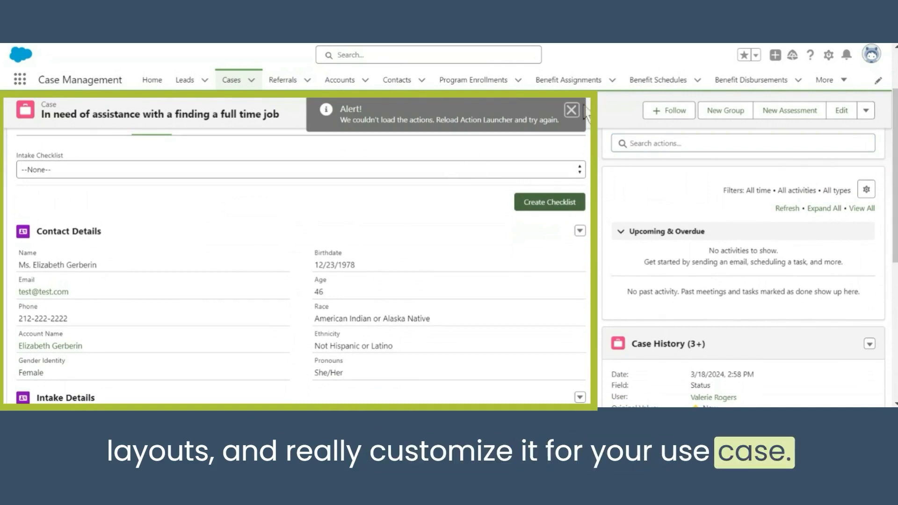
click(572, 110)
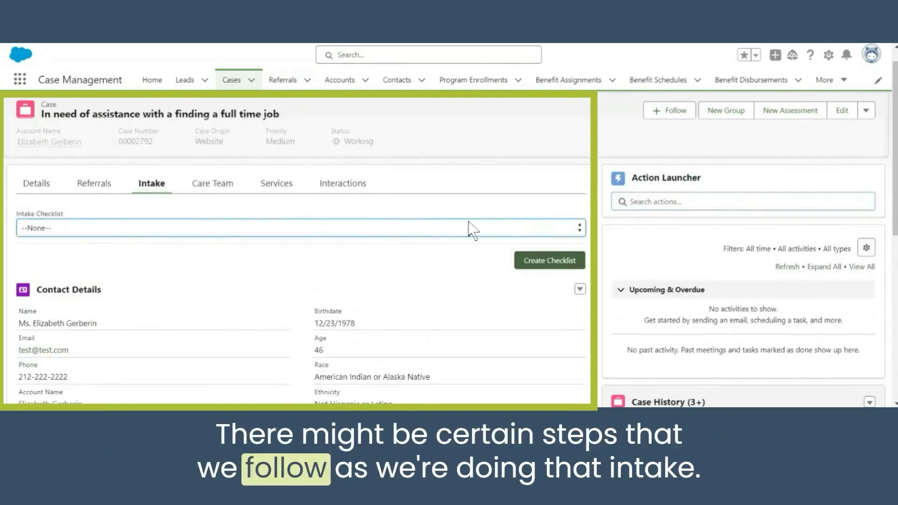
- Create a General Intake checklist for the case and finish to reload the record
click(414, 251)
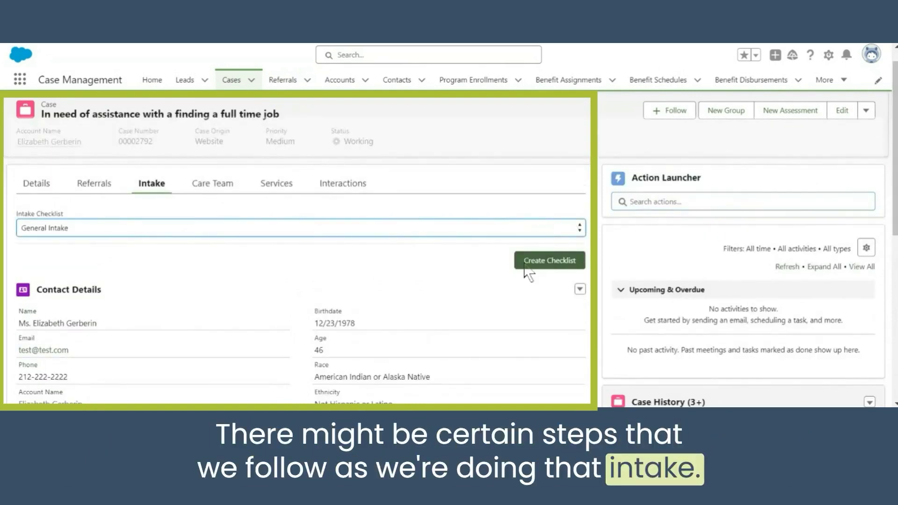
click(536, 265)
scroll(535, 273, down, 1)
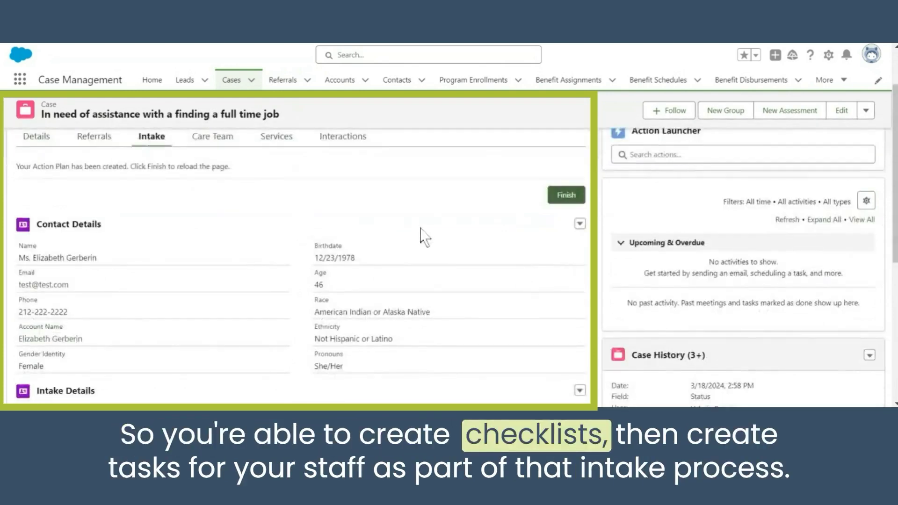
click(557, 198)
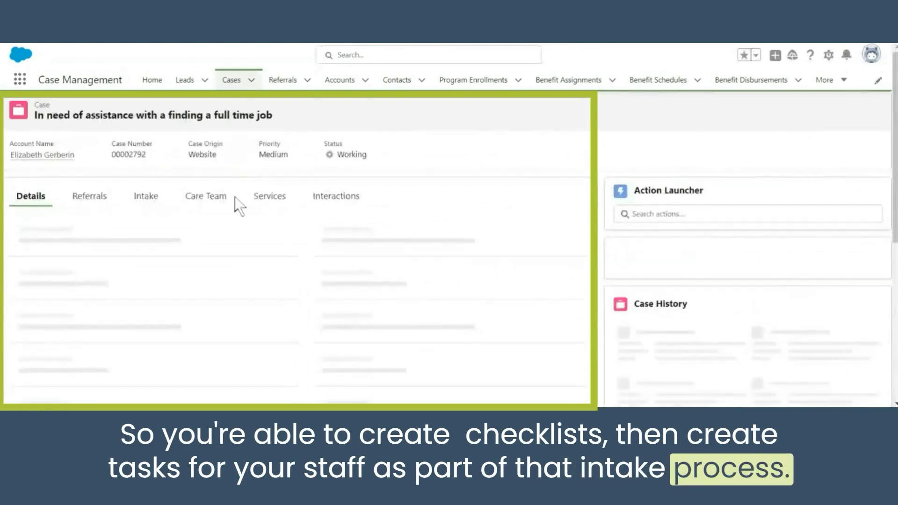
- Open the General Intake action plan from the case's intake information to view its steps
click(154, 209)
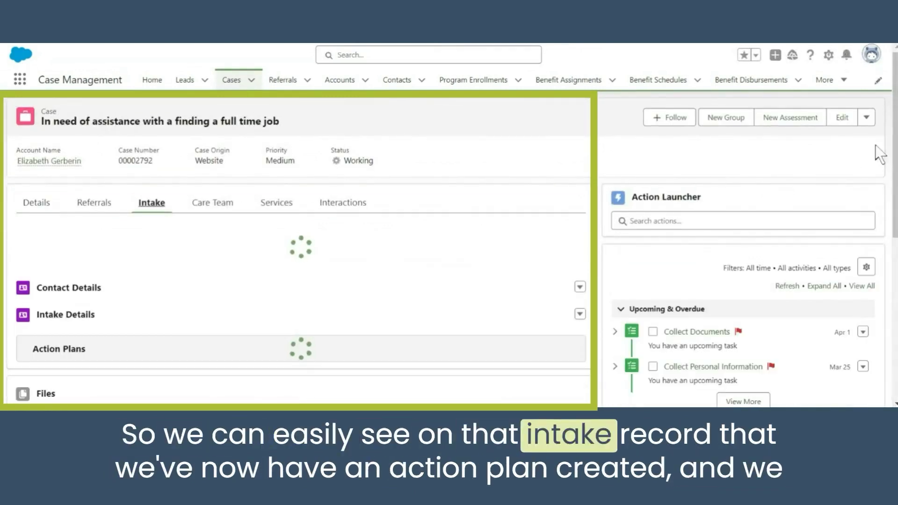
scroll(877, 148, down, 5)
scroll(459, 224, down, 5)
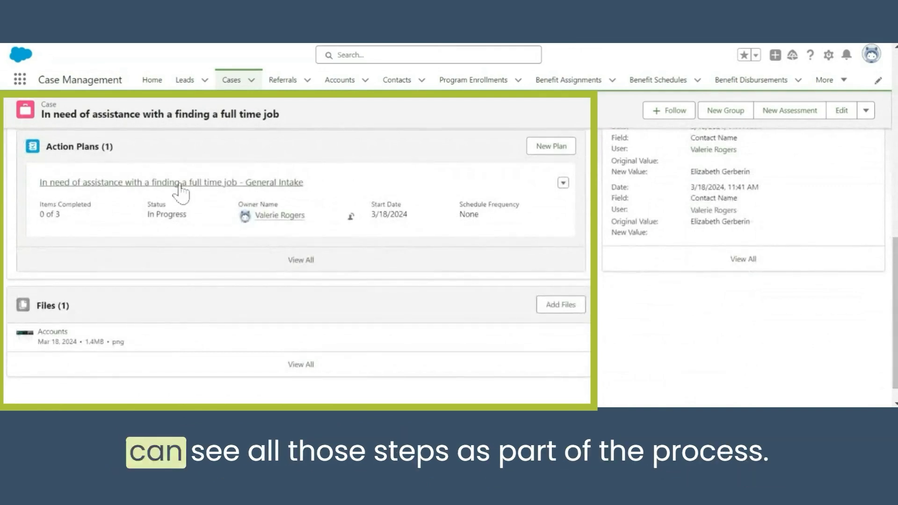
click(180, 183)
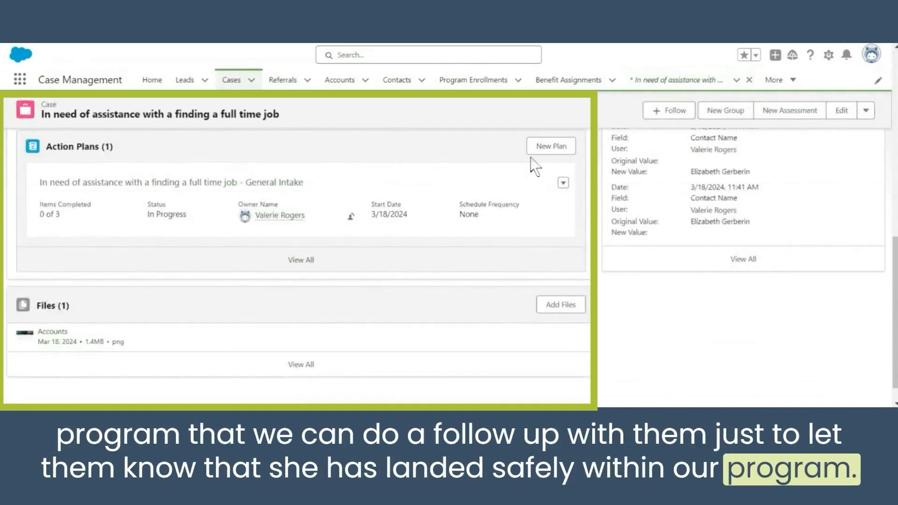
- Back on the case record, mark the upcoming Collect Documents and Collect Personal Information tasks as completed
scroll(891, 253, up, 2)
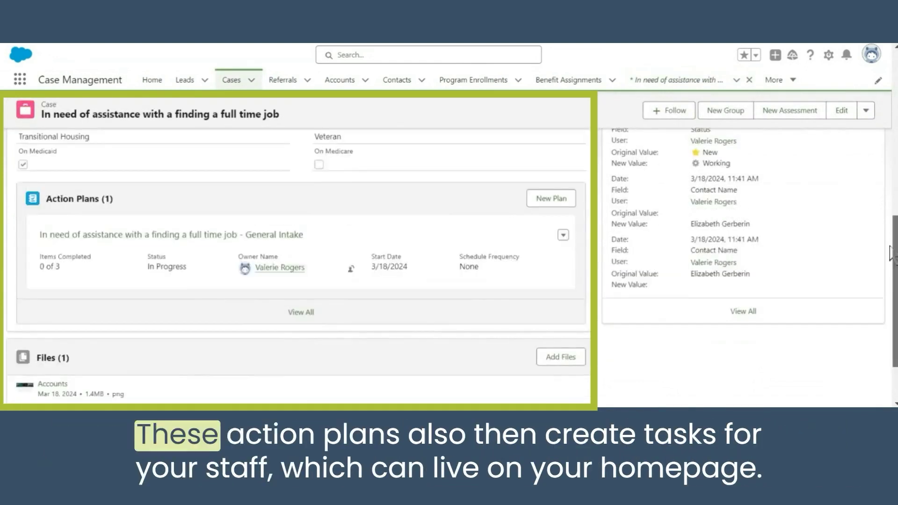
scroll(891, 253, up, 2)
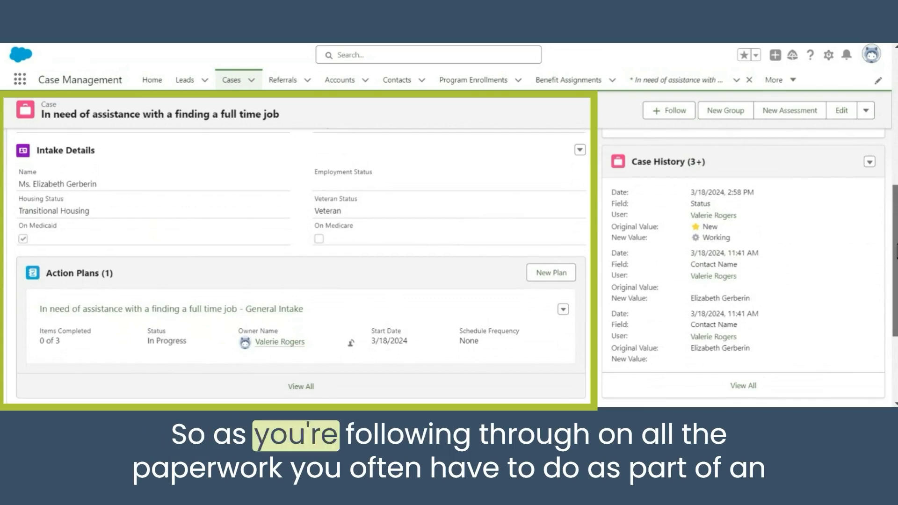
scroll(896, 255, up, 1)
scroll(896, 229, up, 1)
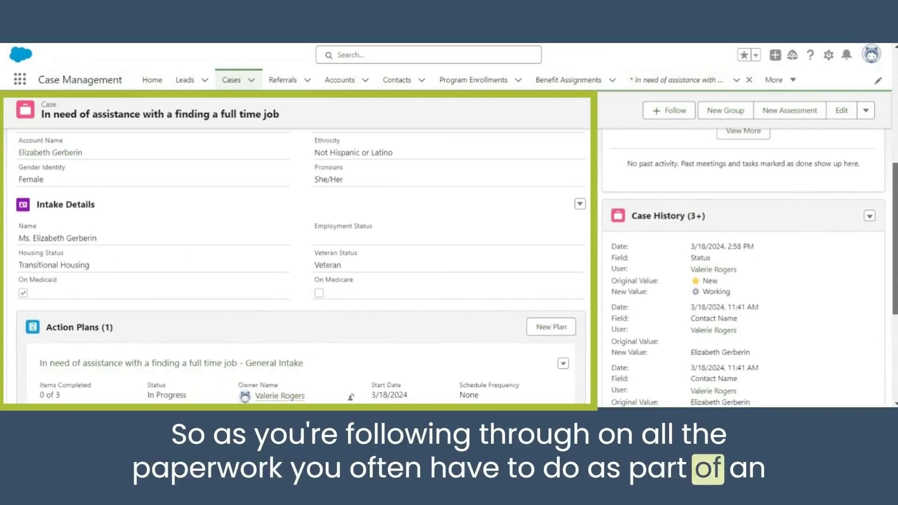
scroll(895, 228, down, 3)
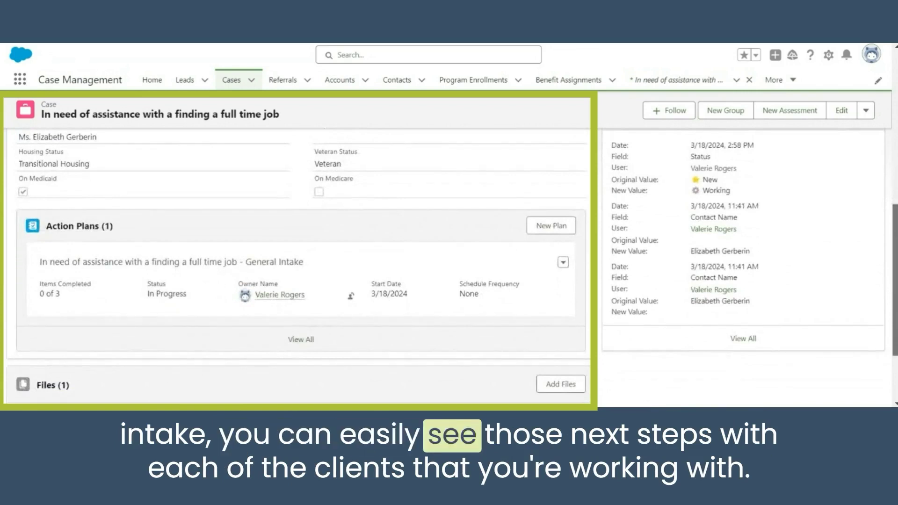
scroll(300, 262, up, 5)
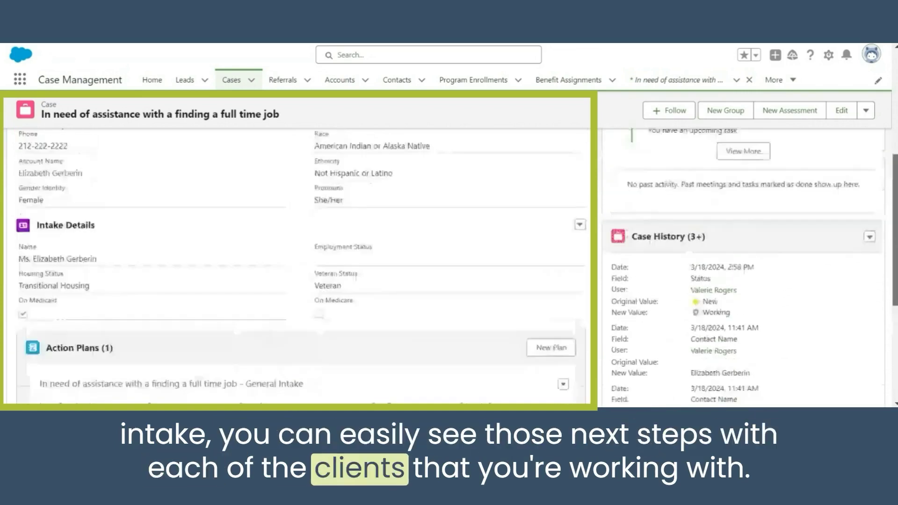
scroll(599, 246, up, 3)
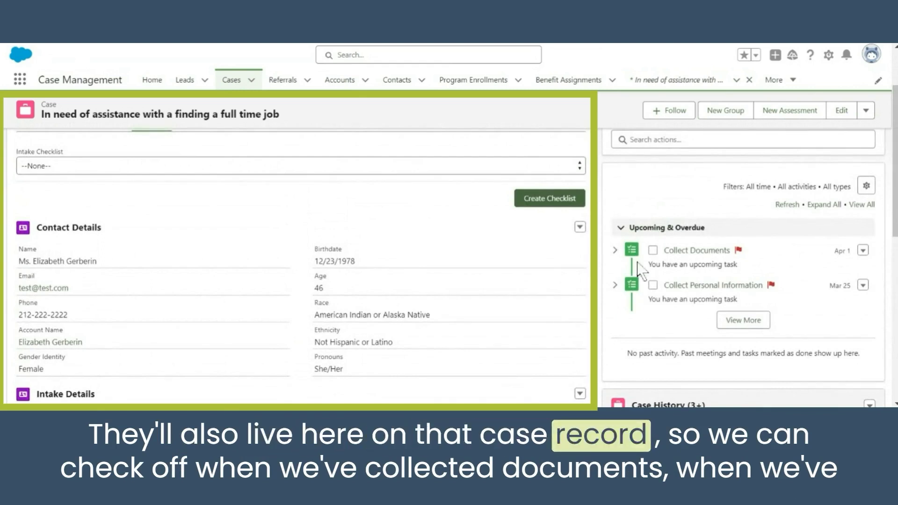
click(653, 251)
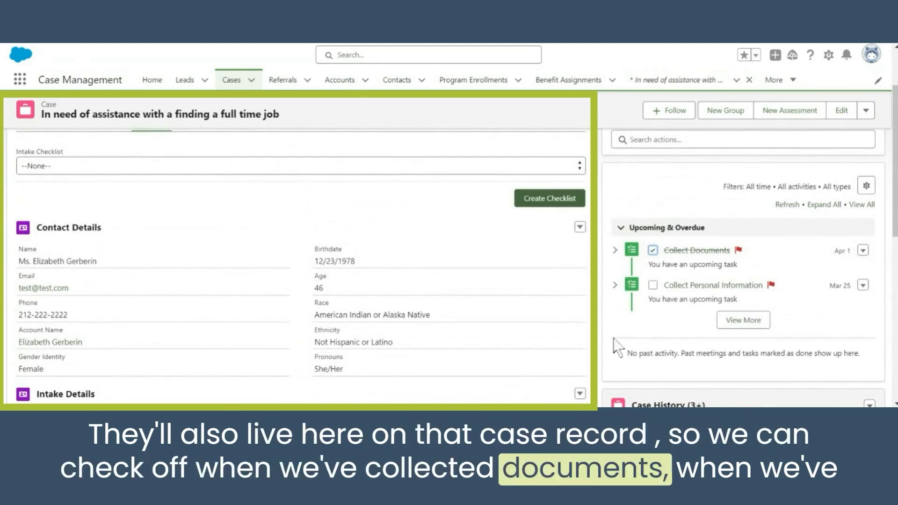
click(653, 285)
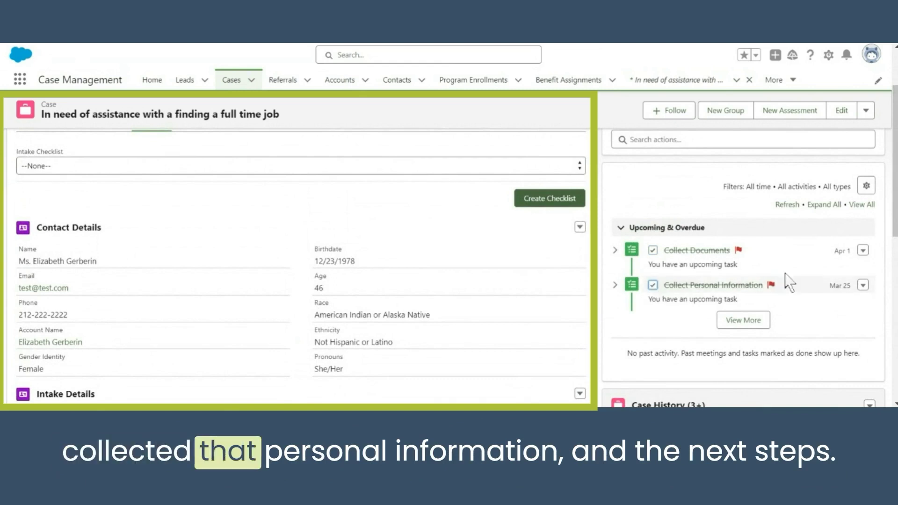
- Revisit the case's intake, then show its care team and review the case involvement and case participants
drag(896, 164, 895, 130)
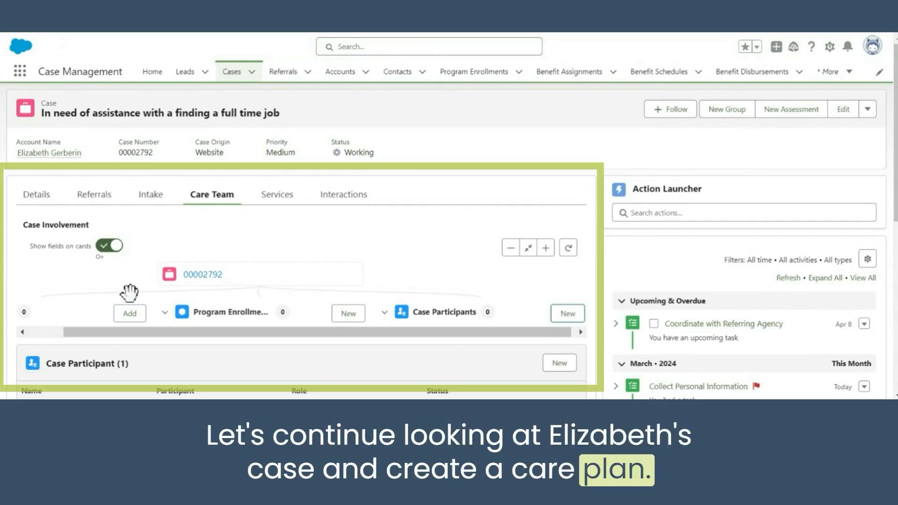
click(150, 206)
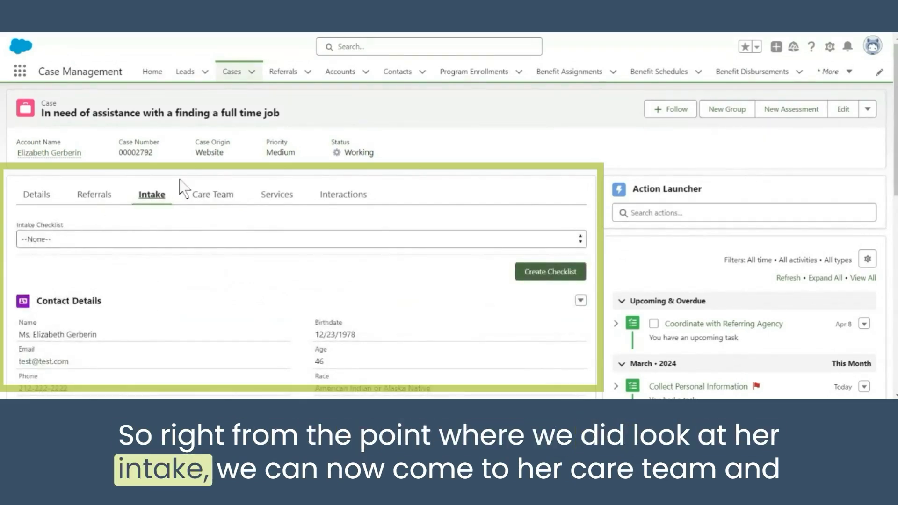
click(200, 201)
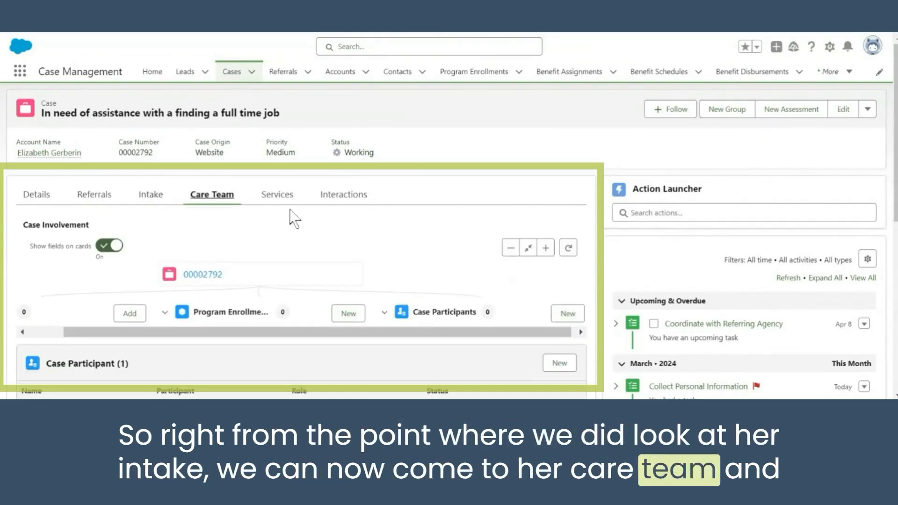
scroll(812, 156, down, 2)
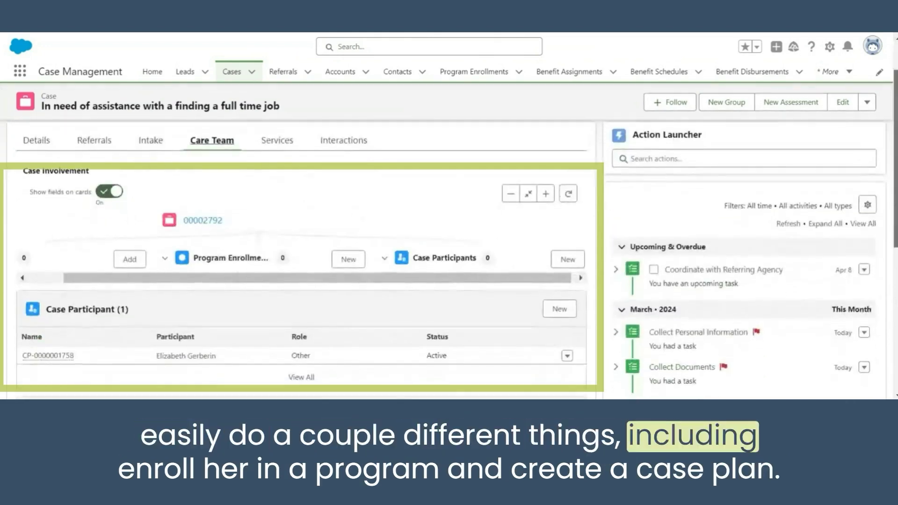
scroll(450, 260, up, 1)
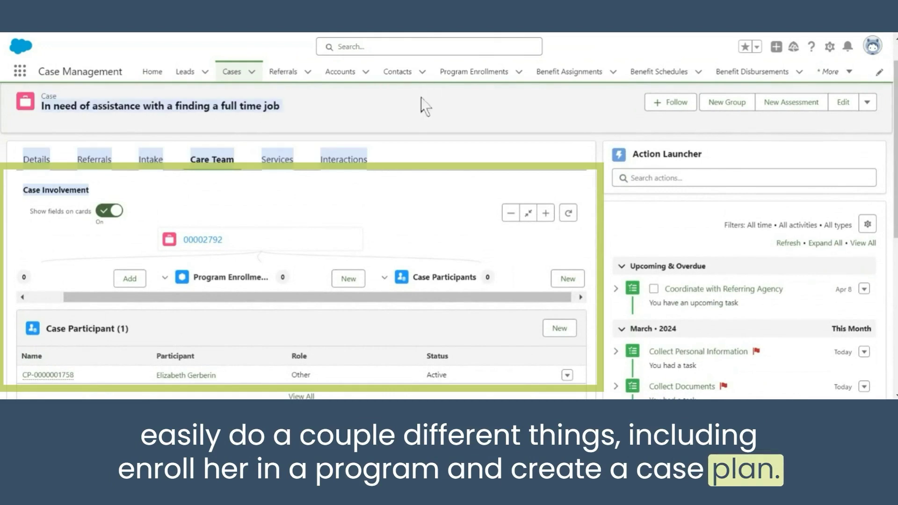
- Create a program enrollment for the case named Employment Program - followed by the client's first name, linked to the Employment program
click(348, 278)
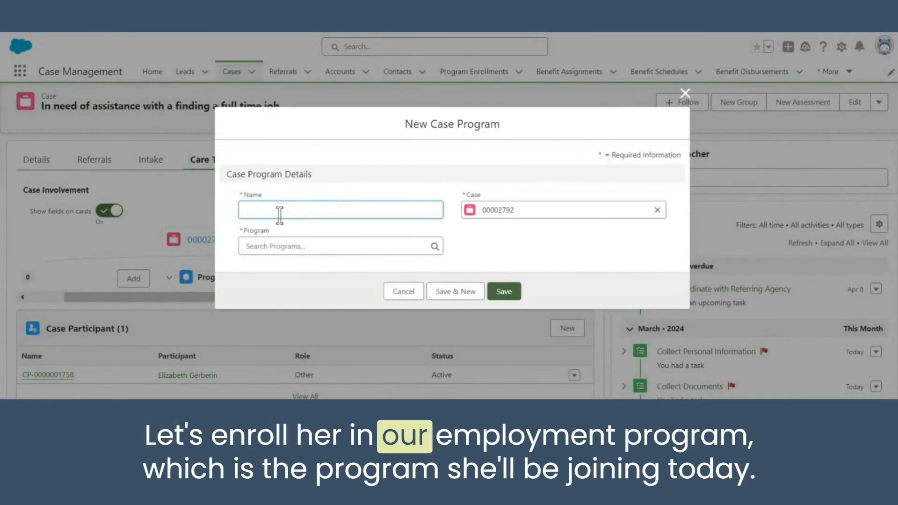
text(Employment)
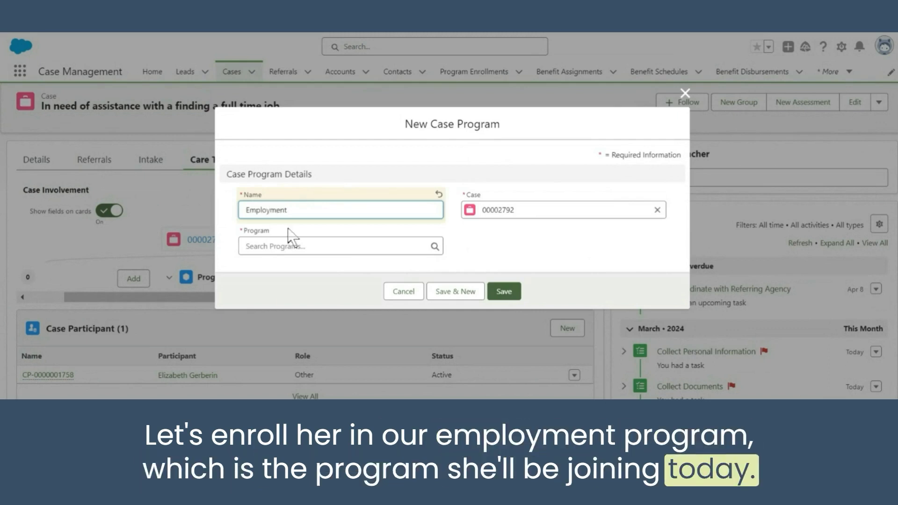
text( Program - Elizabeth)
click(289, 247)
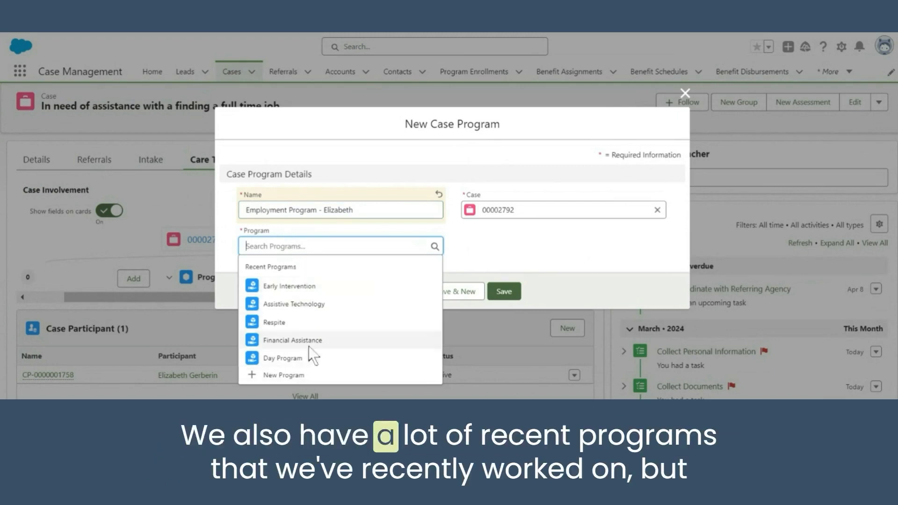
text(employ)
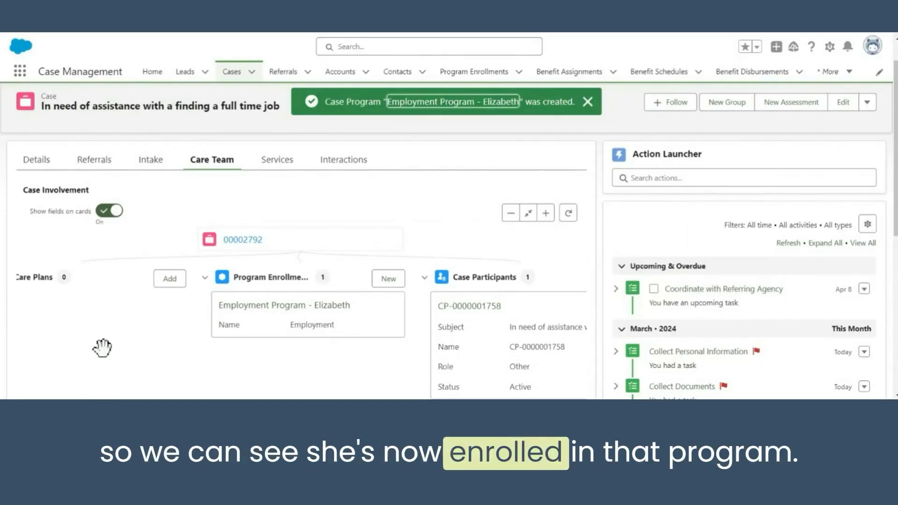
- Add a care plan to the case named Employment Care Plan - plus the client's first name, using the Employment Care Plan Template
drag(100, 349, 207, 346)
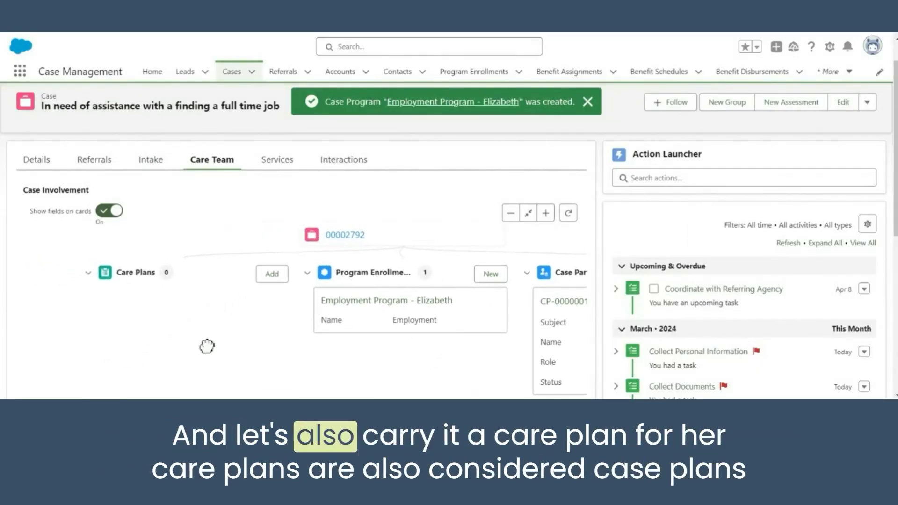
click(280, 276)
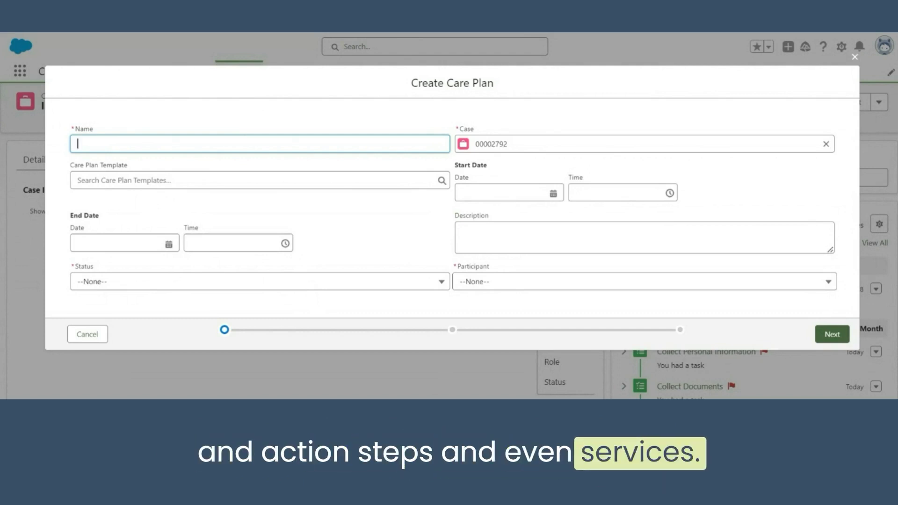
click(197, 112)
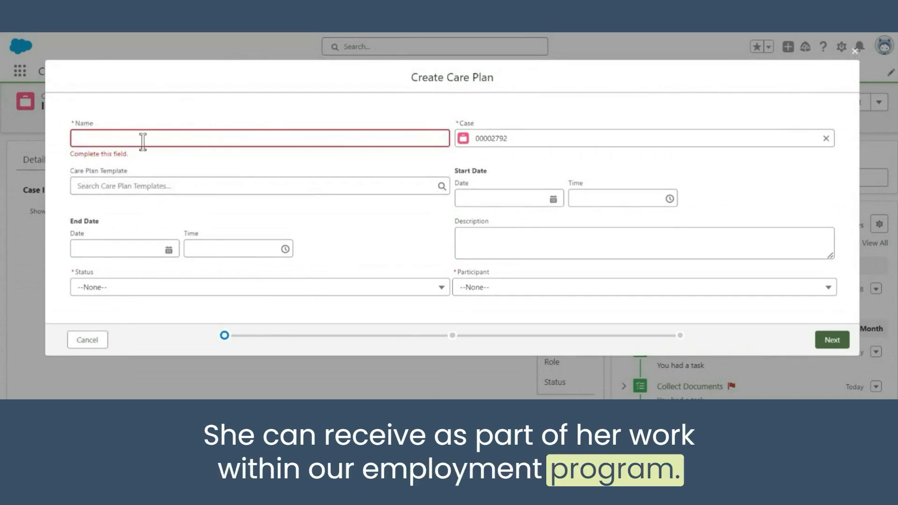
text(Employ)
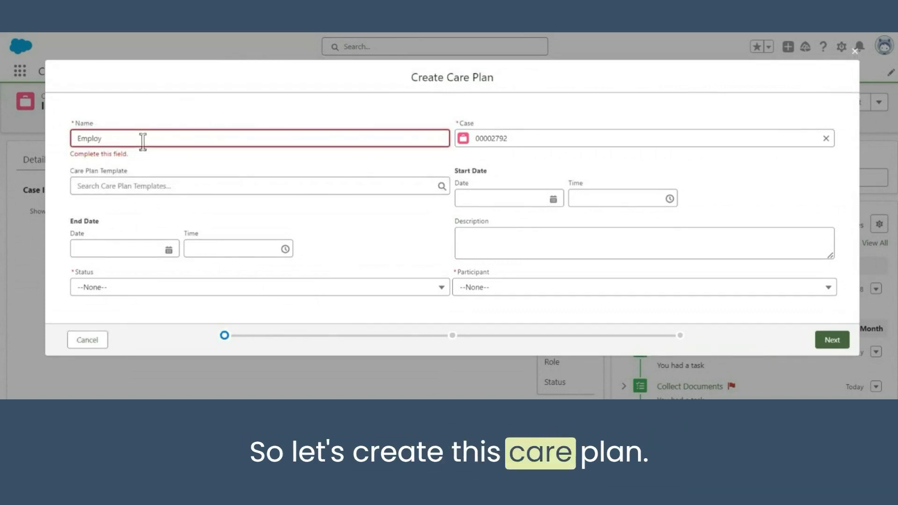
text(ment Care Plan - Elizabeth)
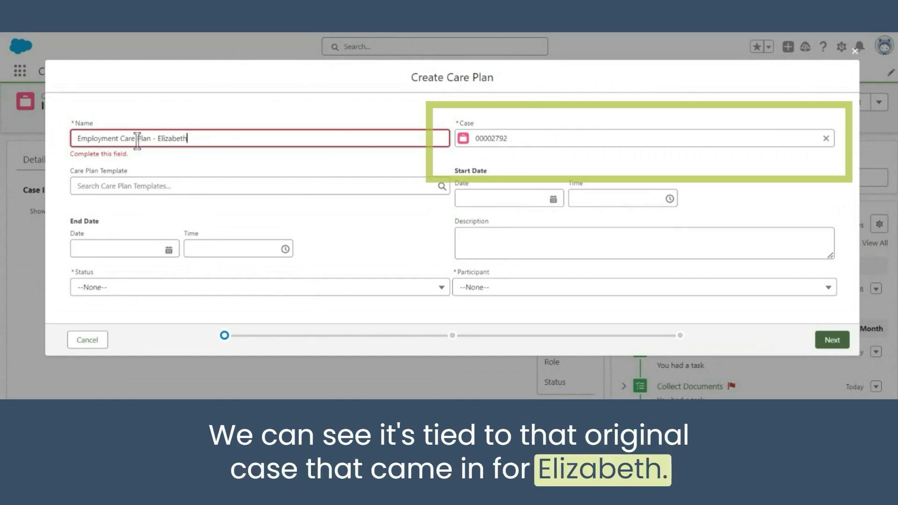
click(136, 187)
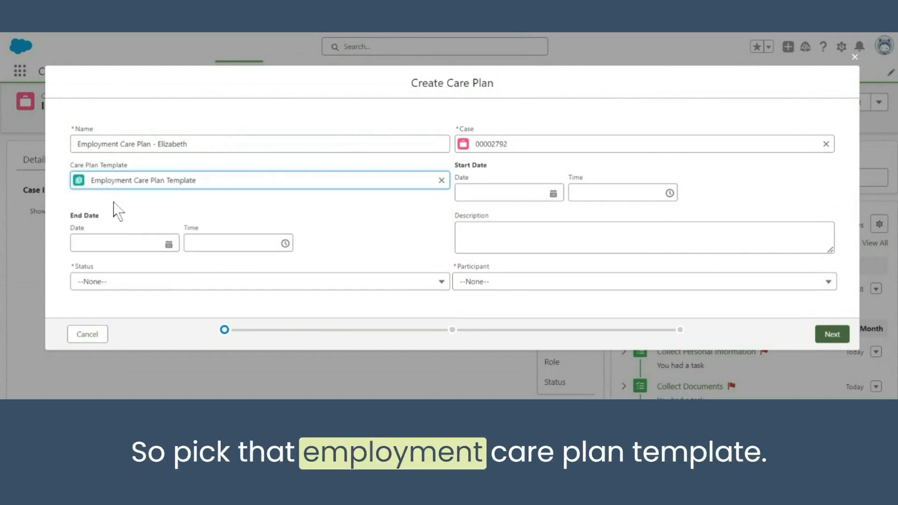
- Set the care plan to start Mar 18, 2024 at 5:00 PM and end Apr 18, 2024 at 5:00 PM
click(504, 192)
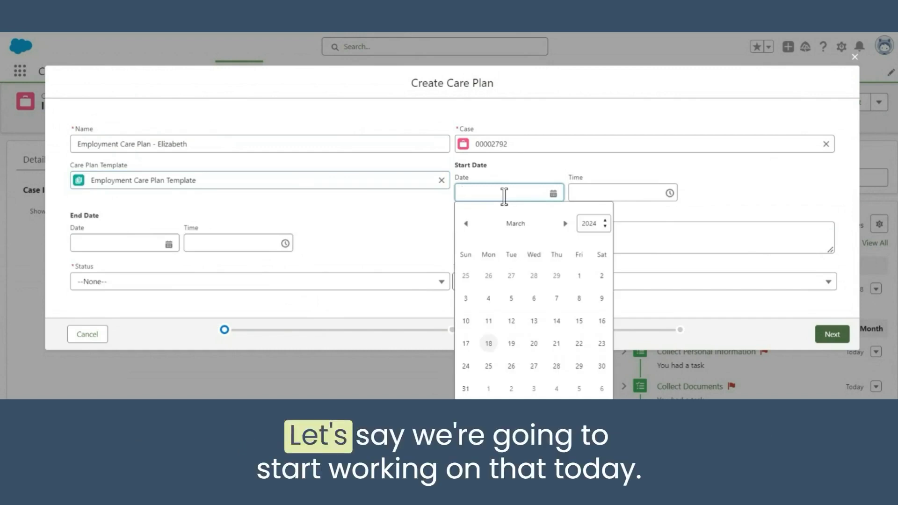
click(489, 343)
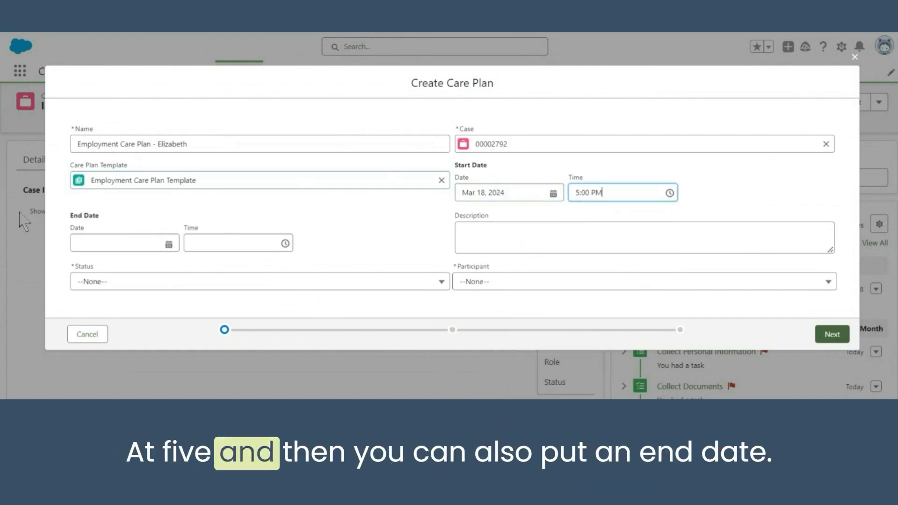
click(93, 242)
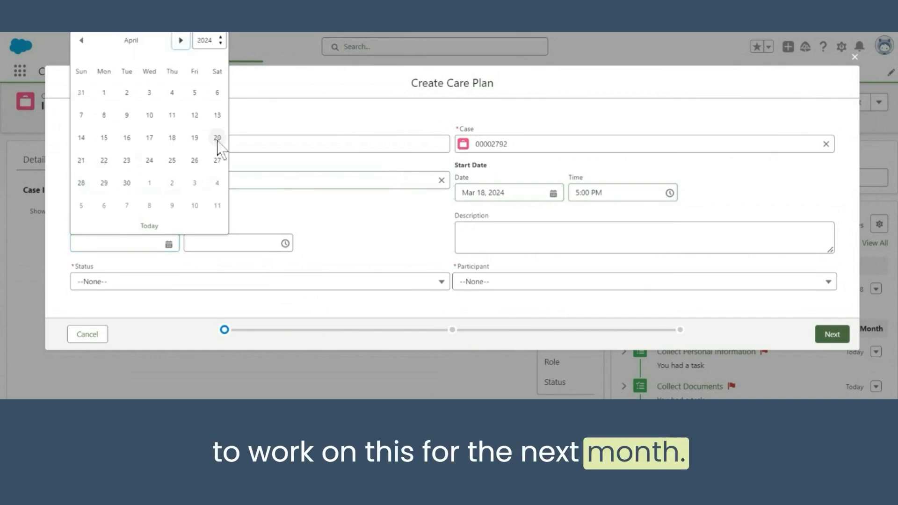
click(173, 138)
- Set the care plan's status to Draft, choose the client as participant, and continue to the goal and benefit selection
click(89, 284)
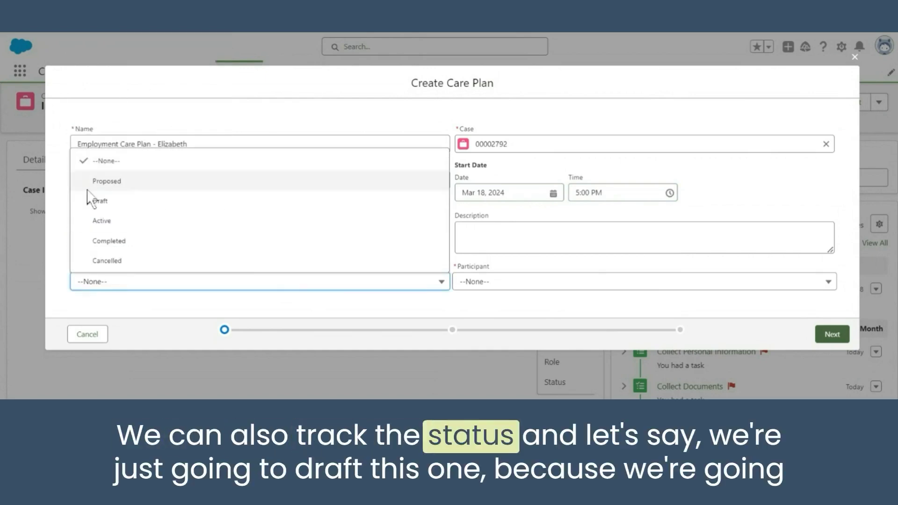
click(97, 202)
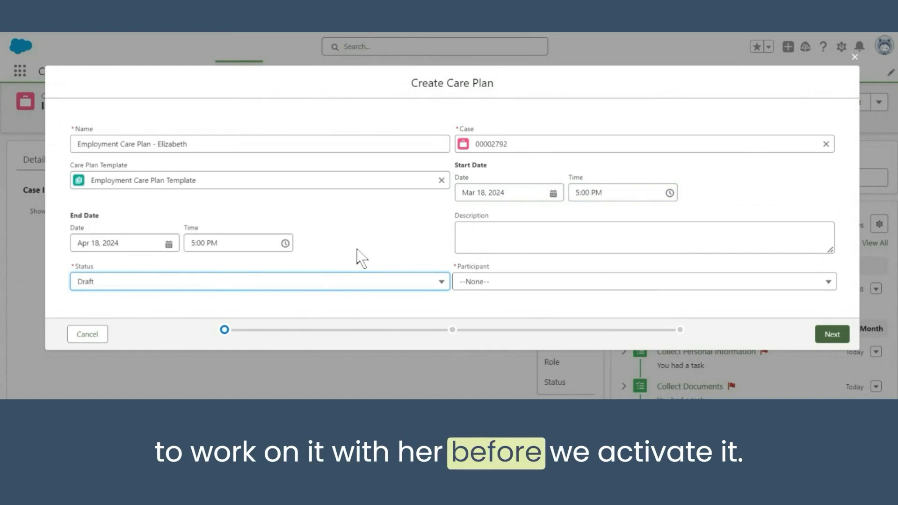
click(515, 282)
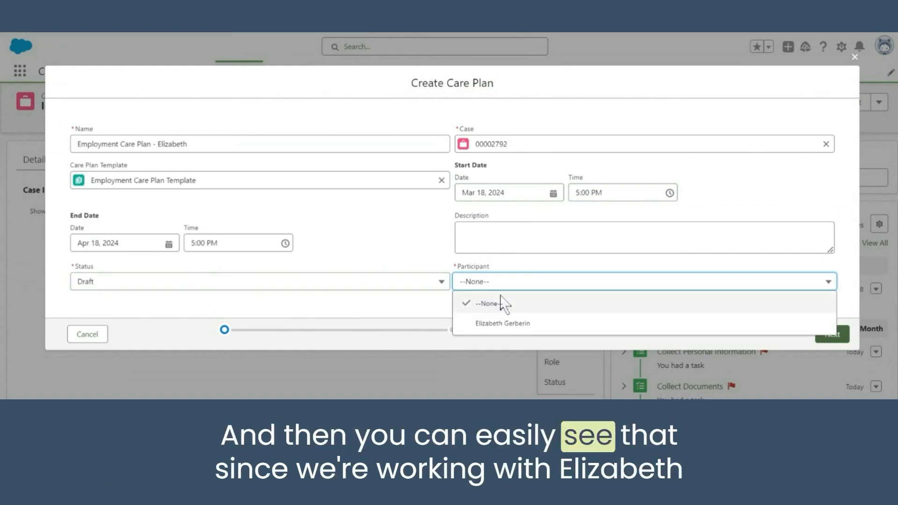
click(507, 328)
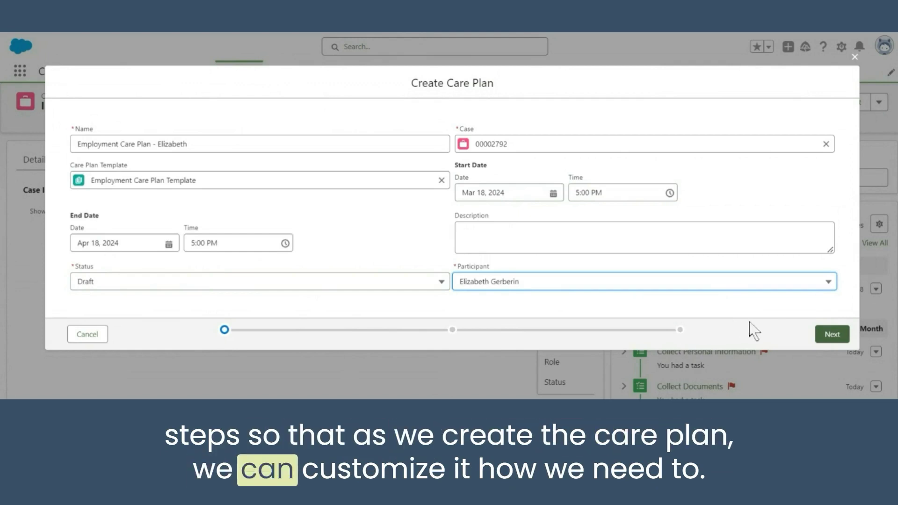
click(833, 336)
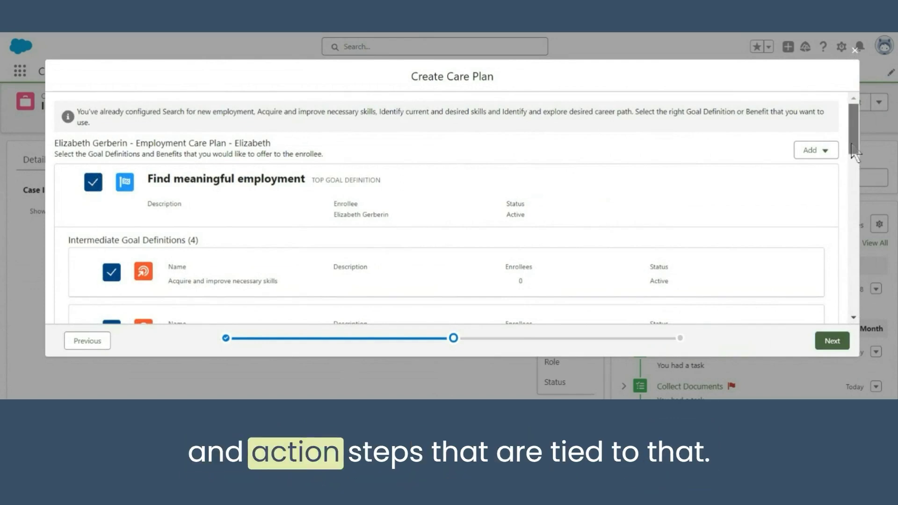
- Exclude the intermediate goal Acquire and improve necessary skills under Find meaningful employment
scroll(852, 152, down, 2)
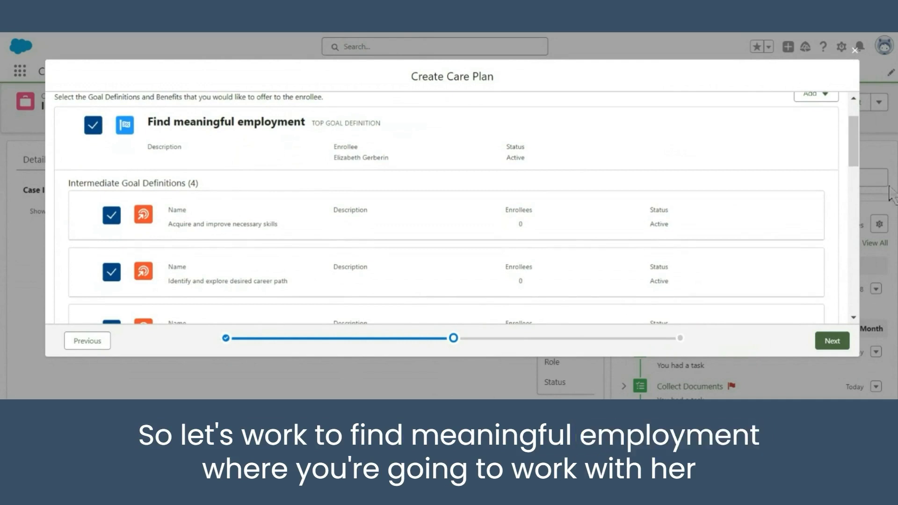
scroll(857, 148, down, 3)
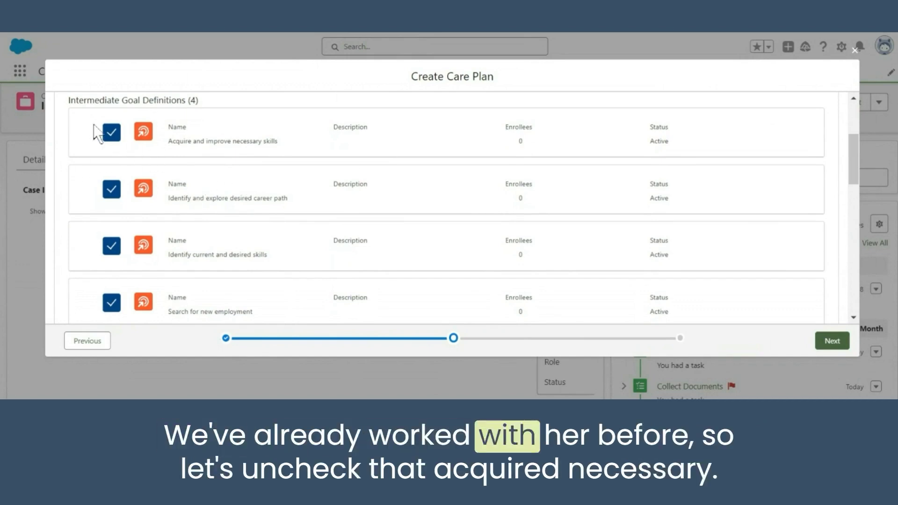
click(112, 137)
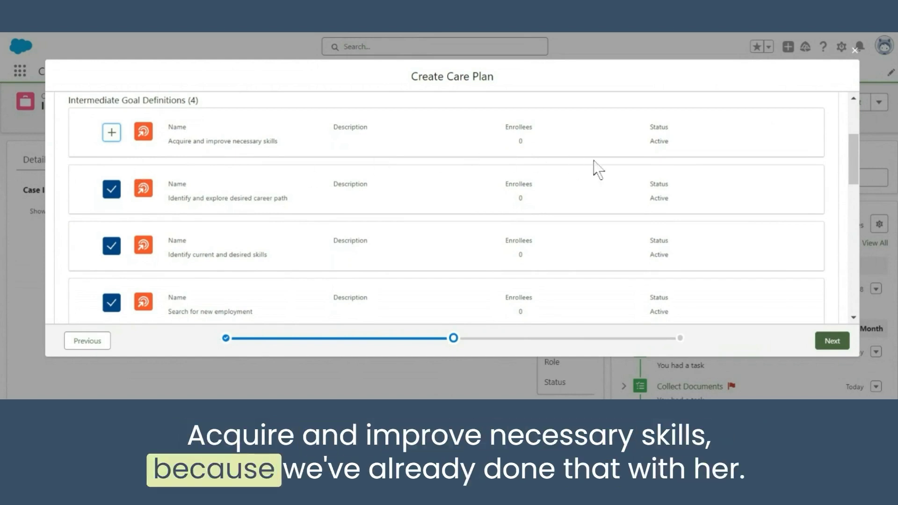
- Review the remaining goals and benefits in the care plan and show the options for adding more
drag(855, 167, 857, 195)
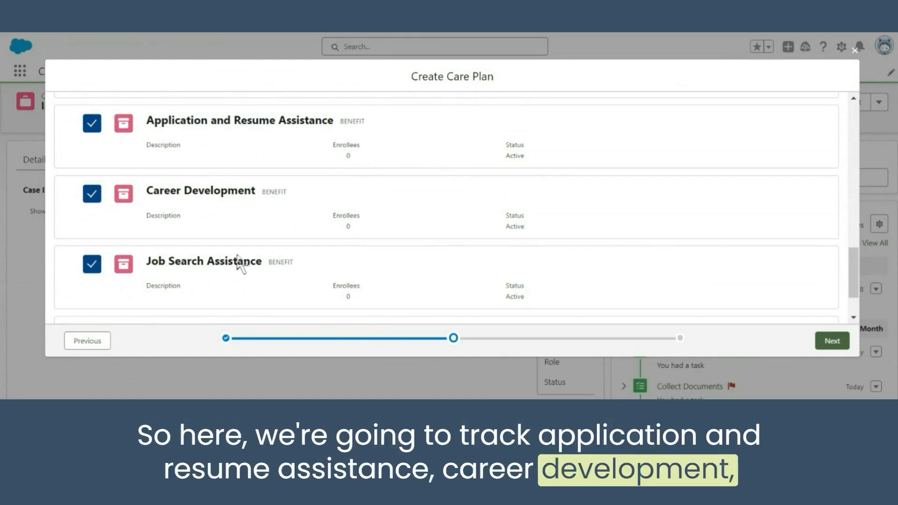
drag(850, 266, 860, 321)
drag(858, 290, 853, 141)
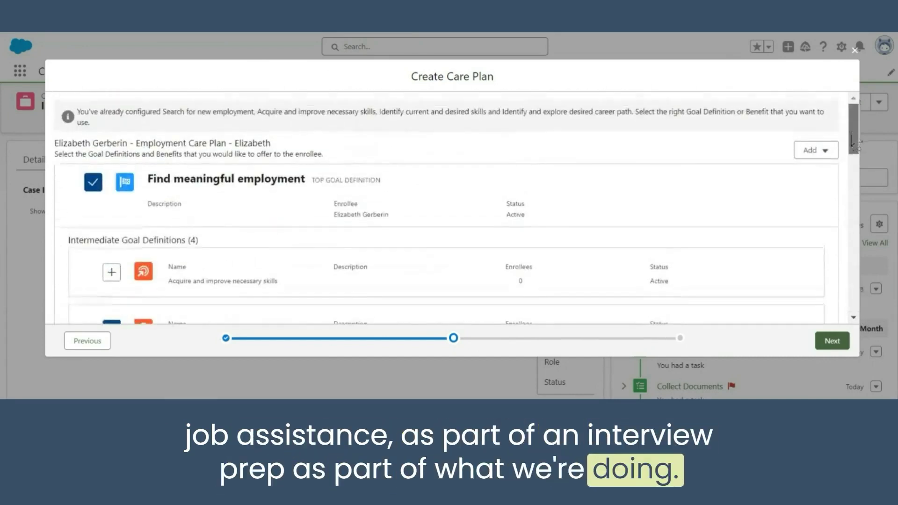
click(826, 151)
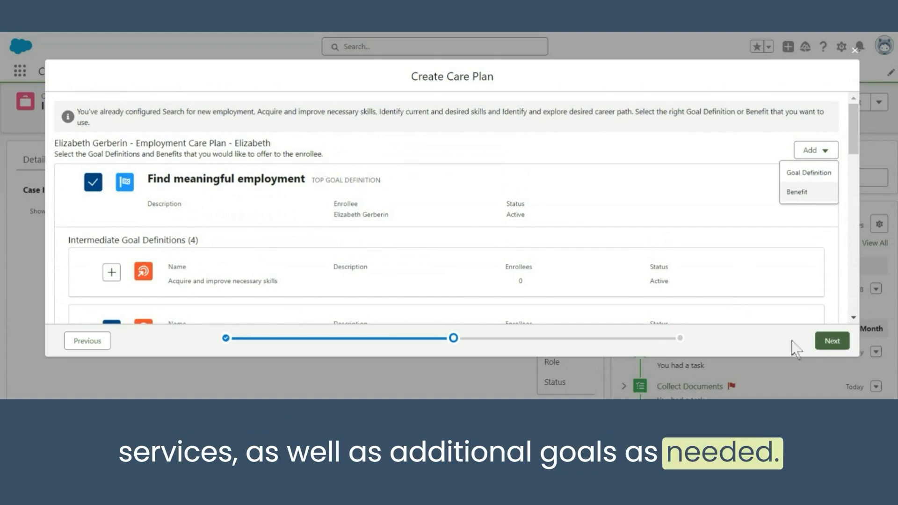
- Continue to the goal assignments, check the Search for new employment goal's dates and tasks, and save the care plan
click(832, 341)
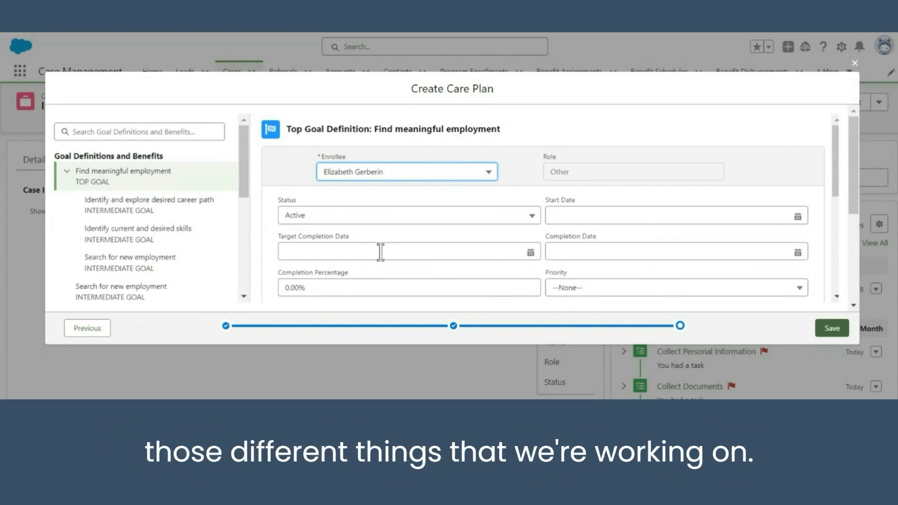
click(436, 178)
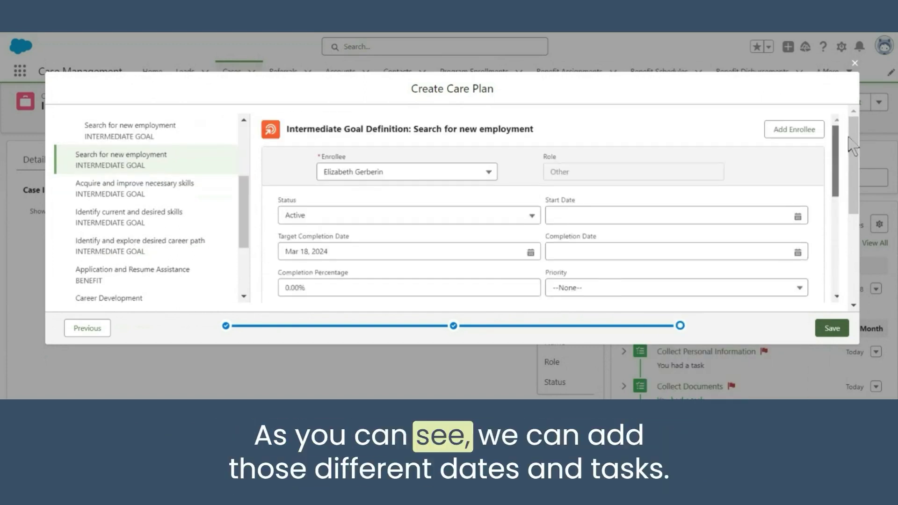
scroll(543, 211, down, 5)
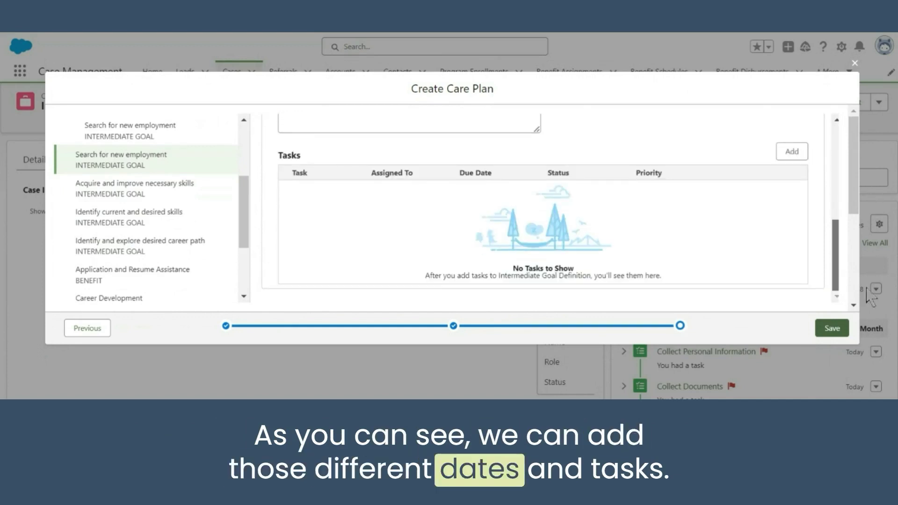
mouse_move(852, 185)
mouse_down()
mouse_move(865, 266)
mouse_move(856, 197)
mouse_up()
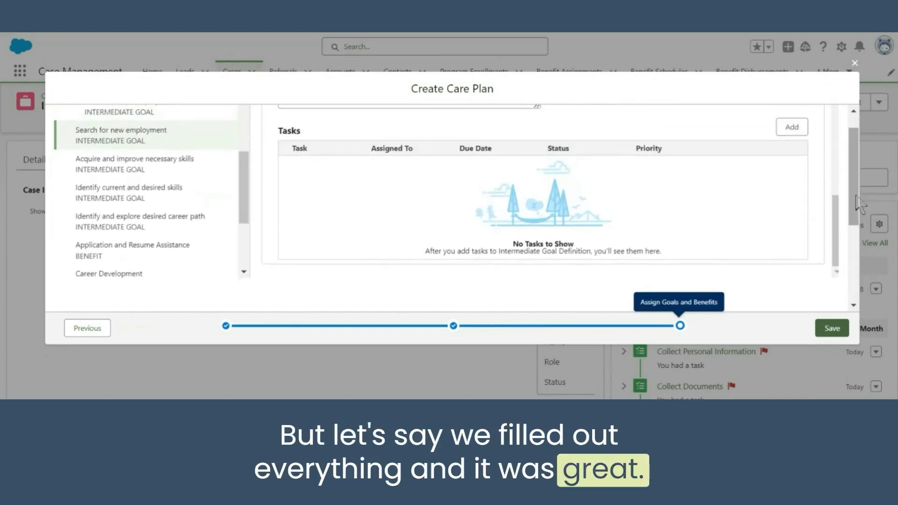
click(833, 329)
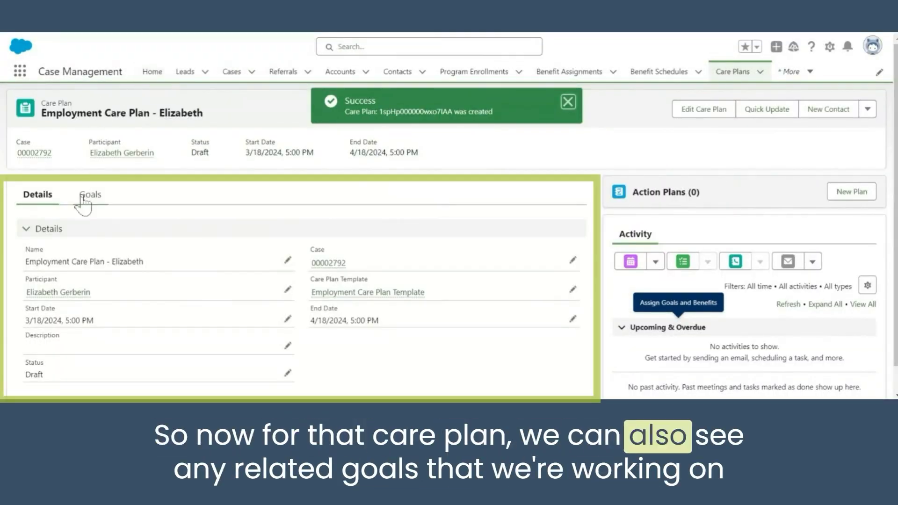
- Show the care plan's goals and create a task, Check in on care plan with the client's first name, due in April 2024
click(83, 198)
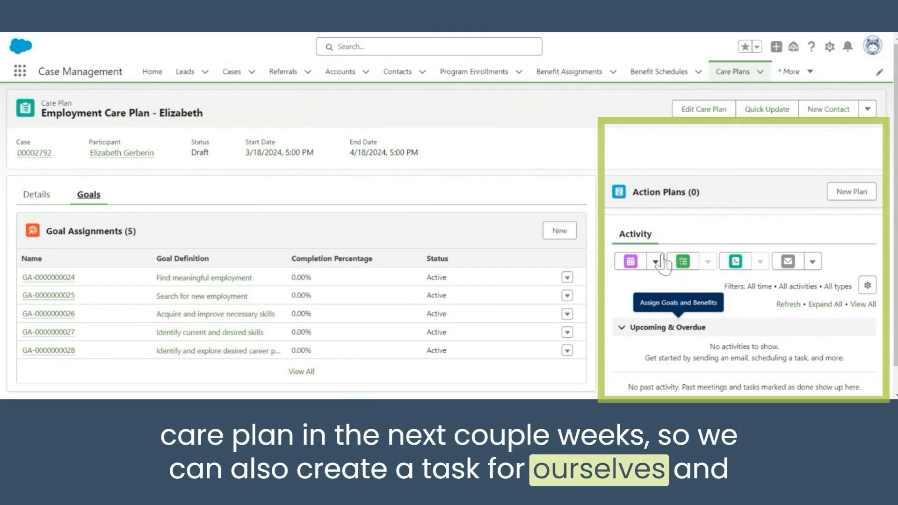
click(683, 261)
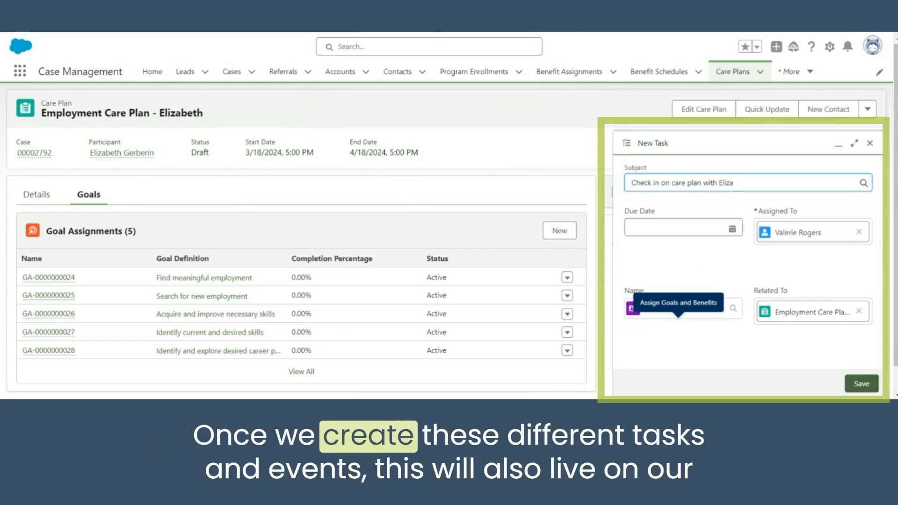
text(abet)
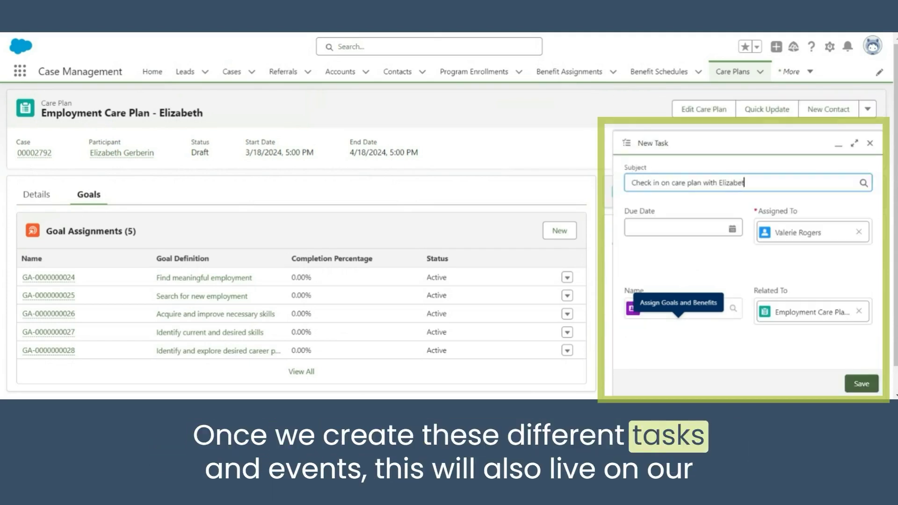
text(hs)
key(BackSpace)
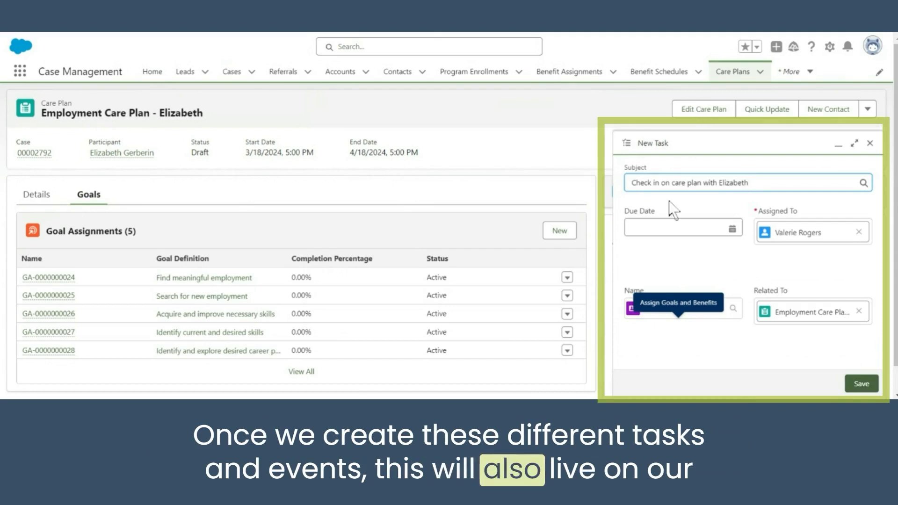
click(664, 226)
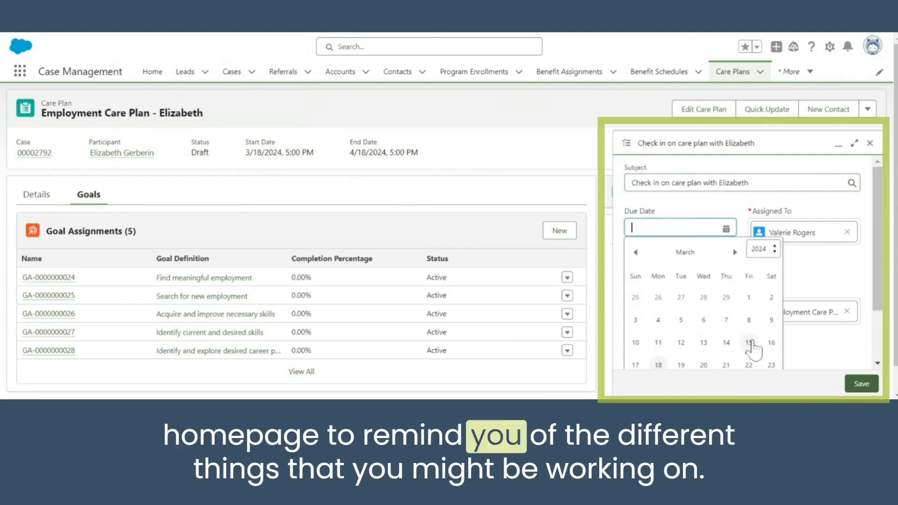
click(734, 253)
click(704, 342)
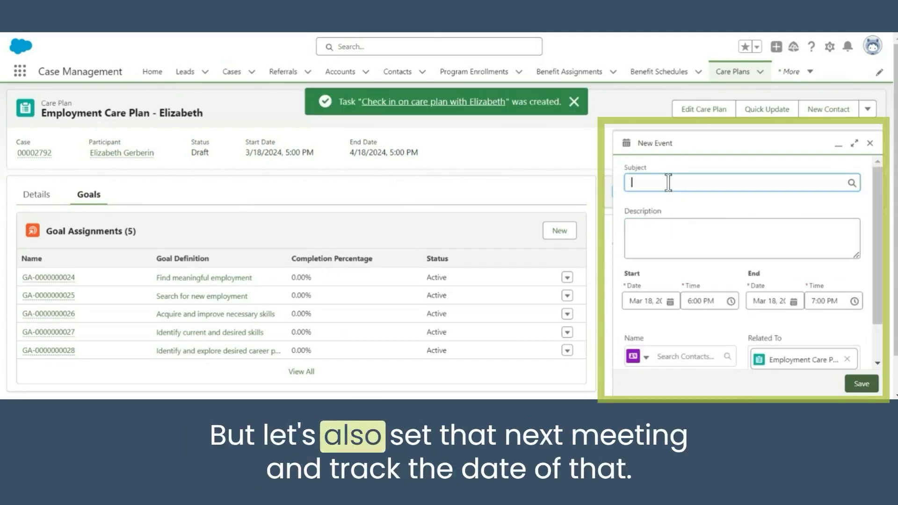
- Create an event on the care plan with the subject Next Care Plan Meeting, starting April 18, 2024, and save it
click(669, 182)
text(N)
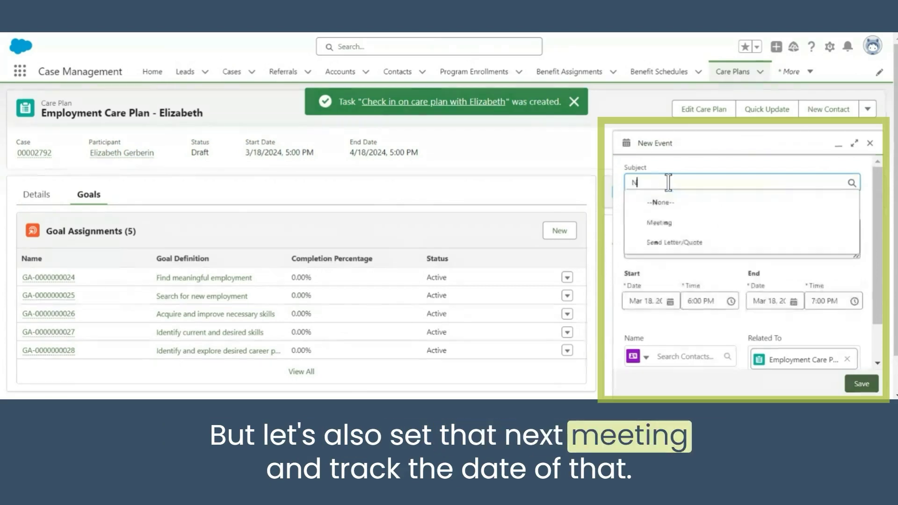
text(ext Care Plan Meetng)
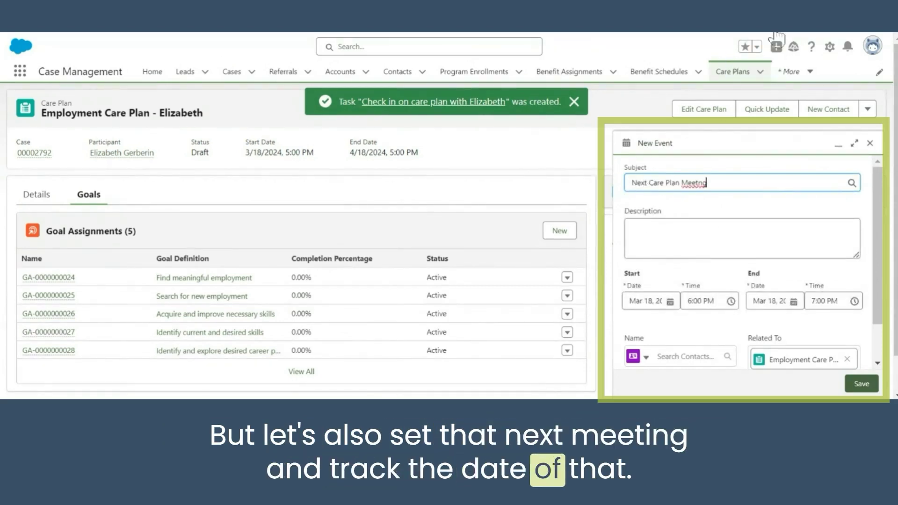
key(BackSpace)
key(BackSpace)
text(ing)
click(645, 301)
scroll(831, 256, down, 1)
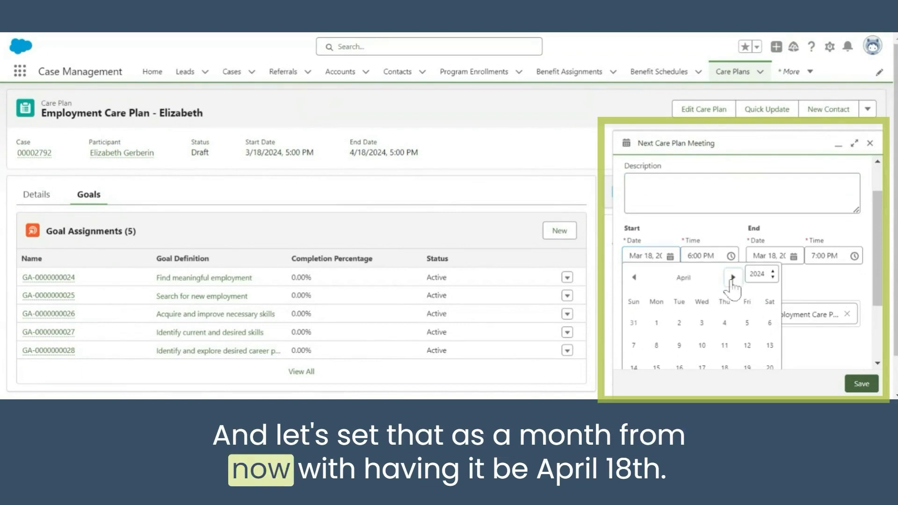
click(724, 368)
click(862, 384)
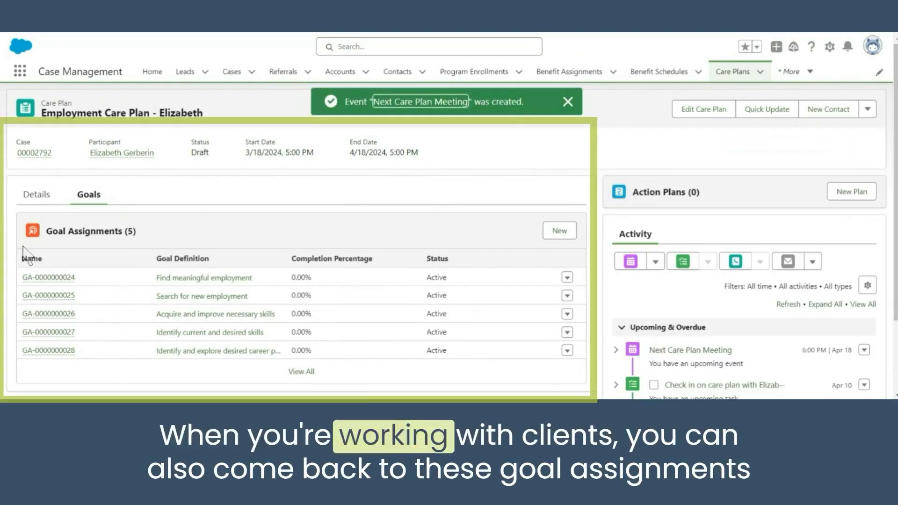
- Review the details of the Find meaningful employment goal assignment, and return to the case about finding a full time job
click(47, 279)
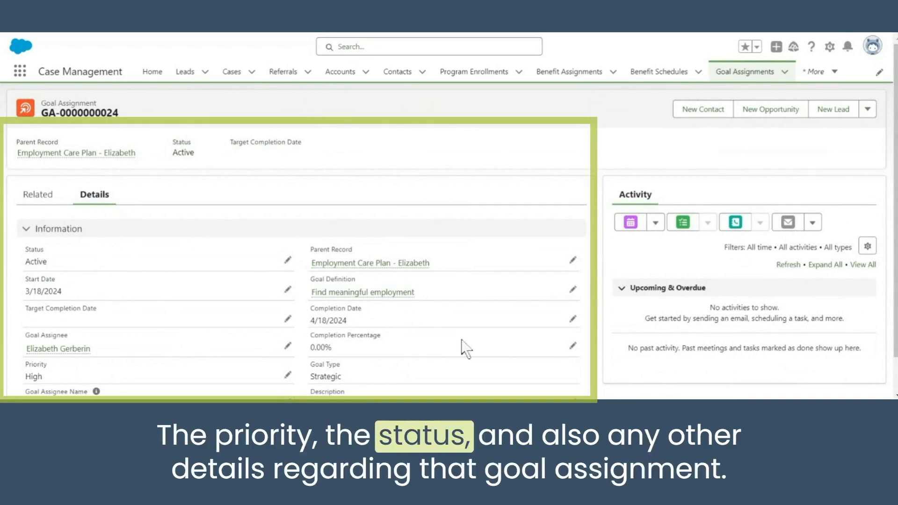
mouse_move(895, 199)
mouse_down()
mouse_move(895, 214)
mouse_move(895, 199)
mouse_up()
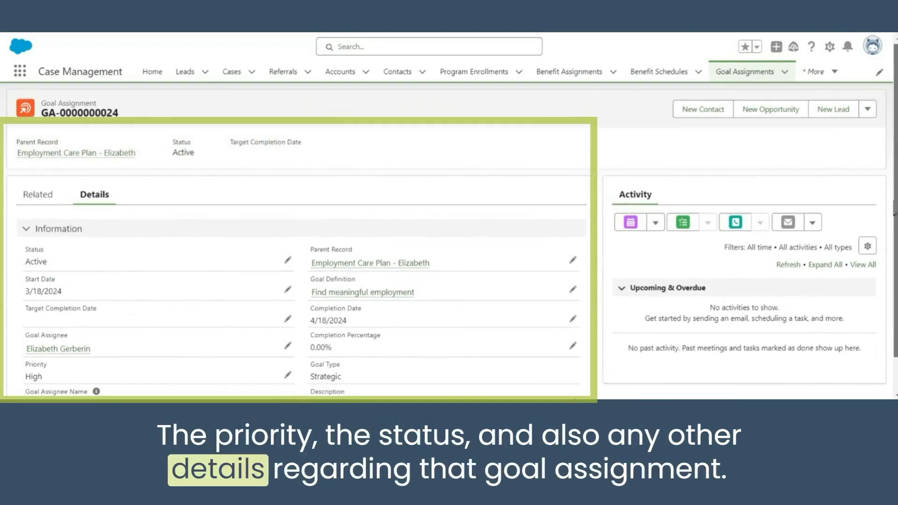
click(228, 80)
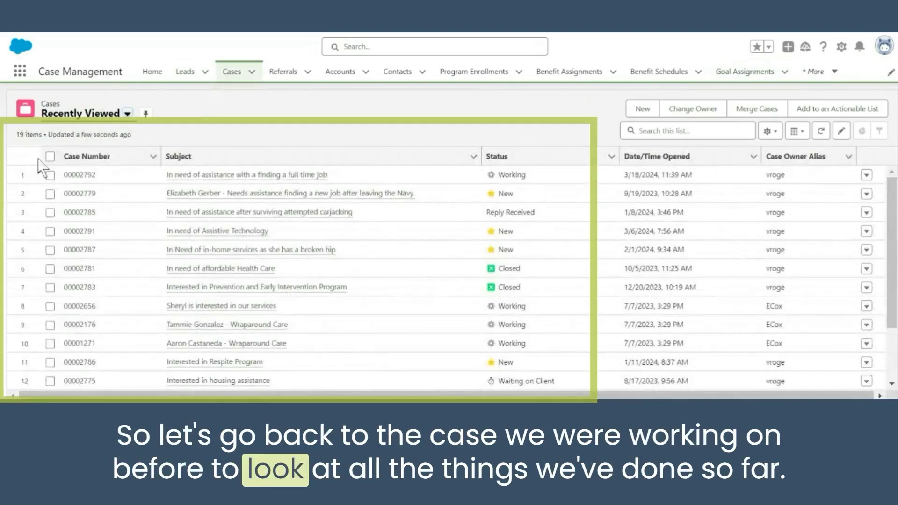
click(75, 176)
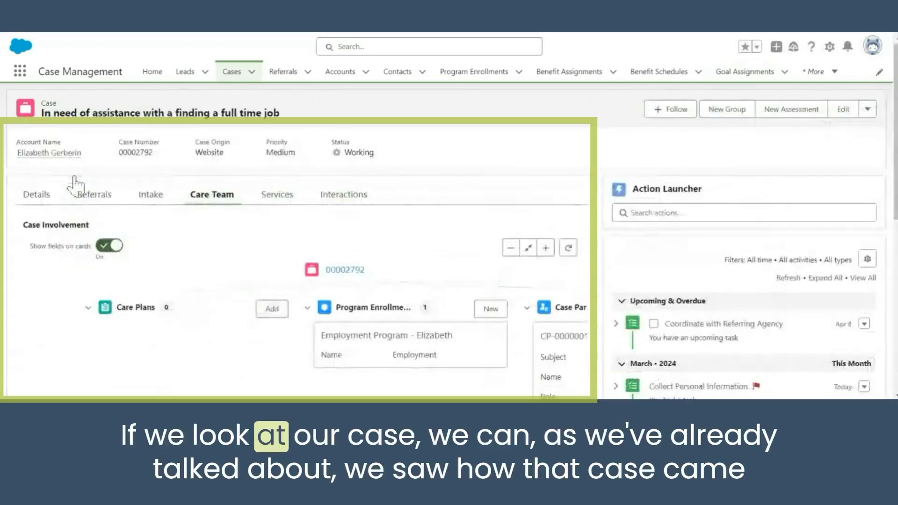
- Review the case's details and preview its inbound referral
click(34, 196)
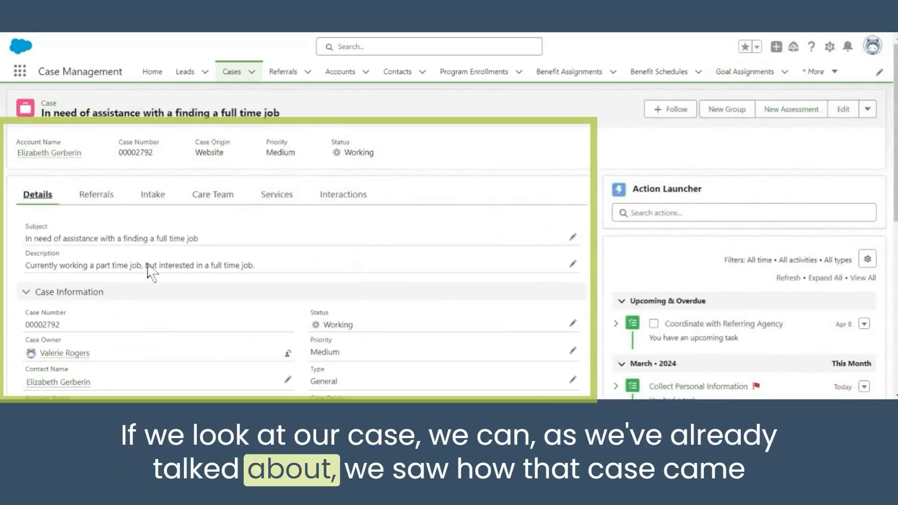
scroll(299, 257, down, 3)
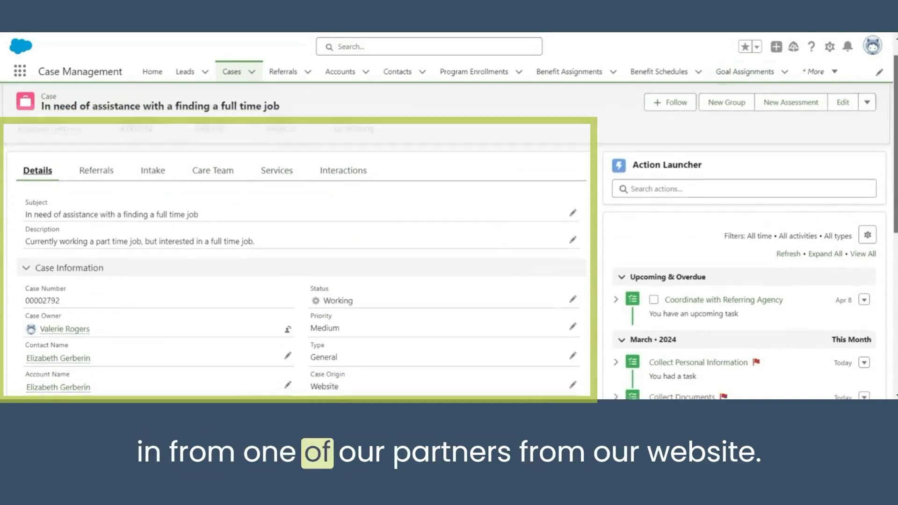
scroll(299, 257, up, 3)
click(96, 194)
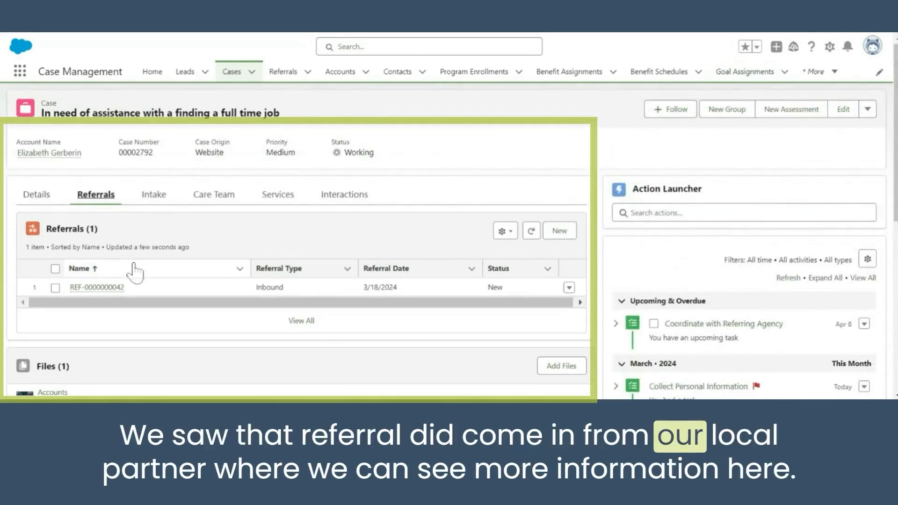
mouse_move(93, 290)
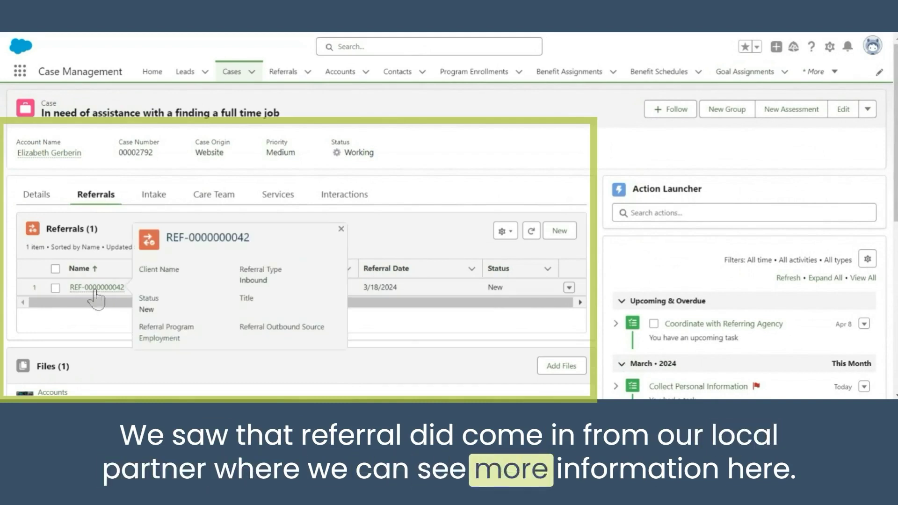
- Review the case's intake information and mark the Coordinate with Referring Agency task as complete
click(156, 196)
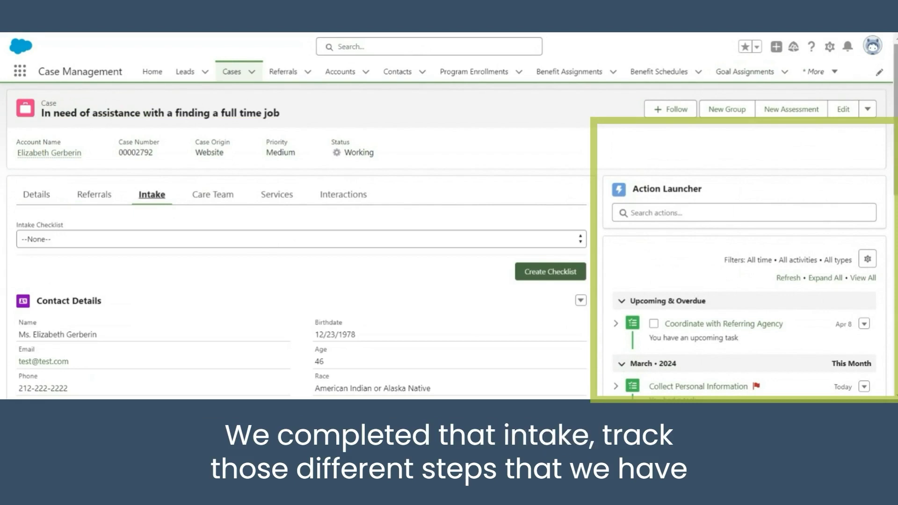
scroll(450, 257, down, 3)
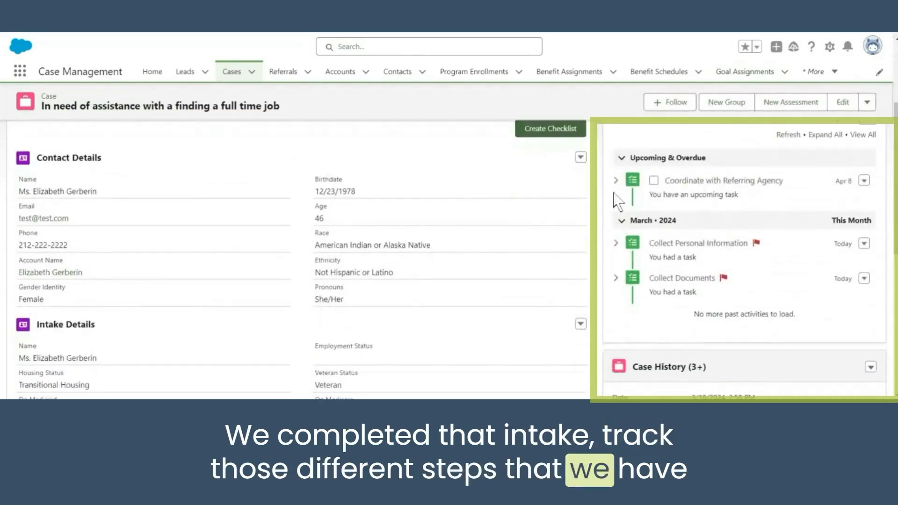
click(653, 180)
scroll(894, 162, up, 3)
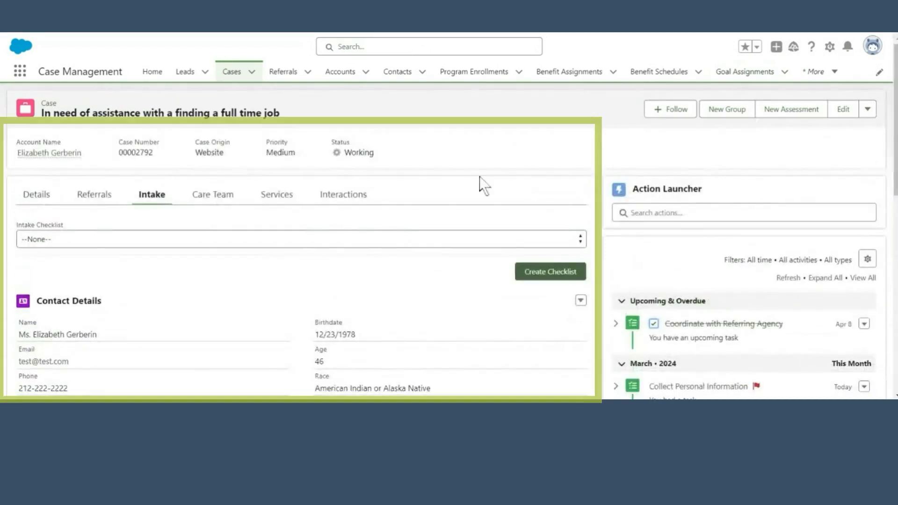
- Review the case's care team map and its services, including case programs and care plans
click(204, 195)
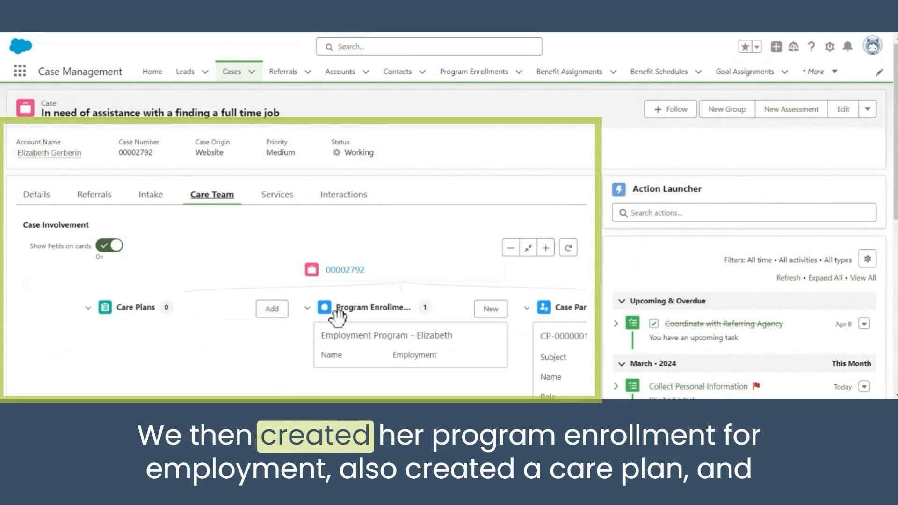
click(453, 257)
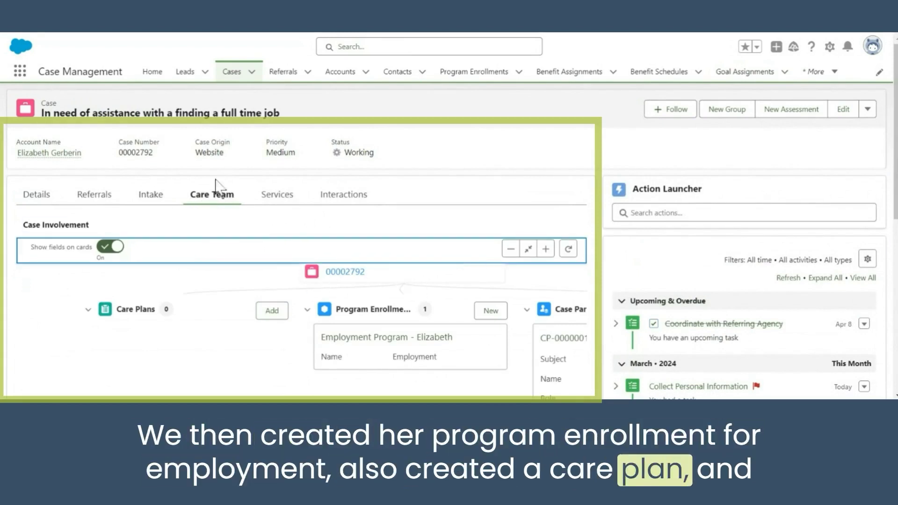
click(277, 200)
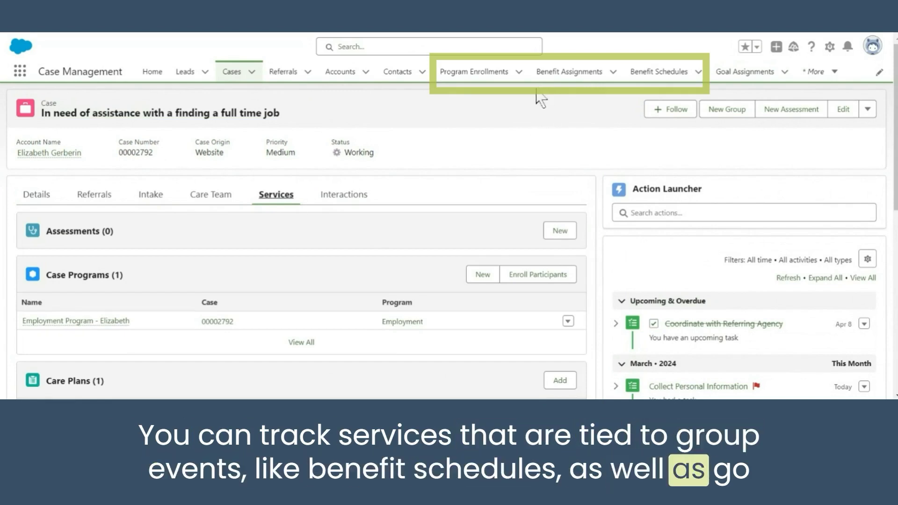
- Go to the programs list and show the All Programs view
click(573, 78)
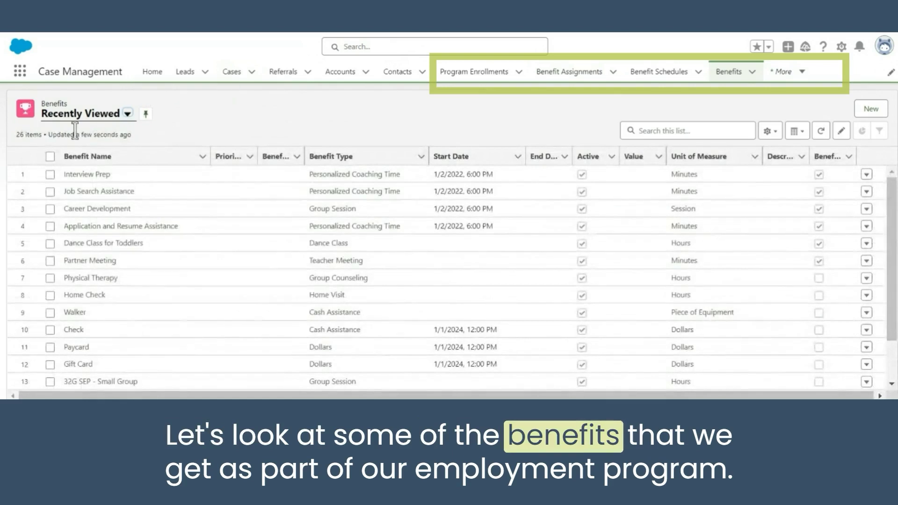
click(780, 71)
click(688, 220)
click(126, 114)
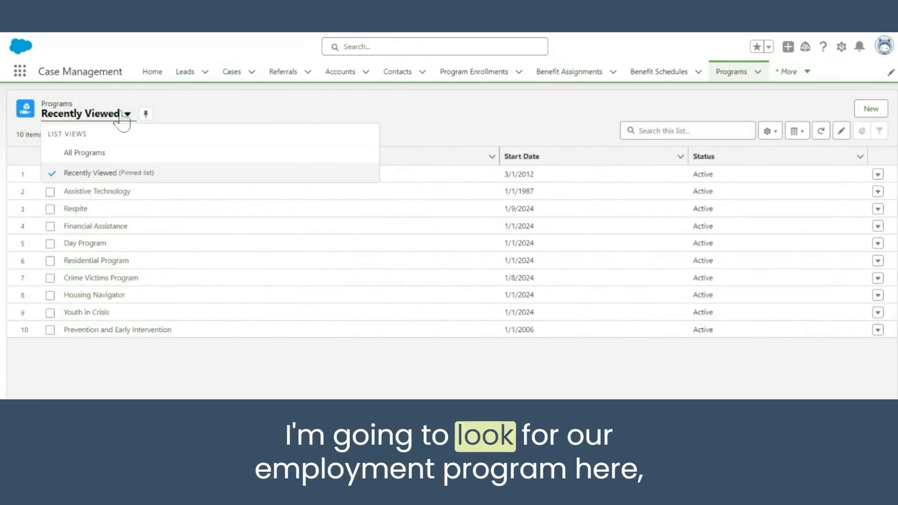
click(105, 153)
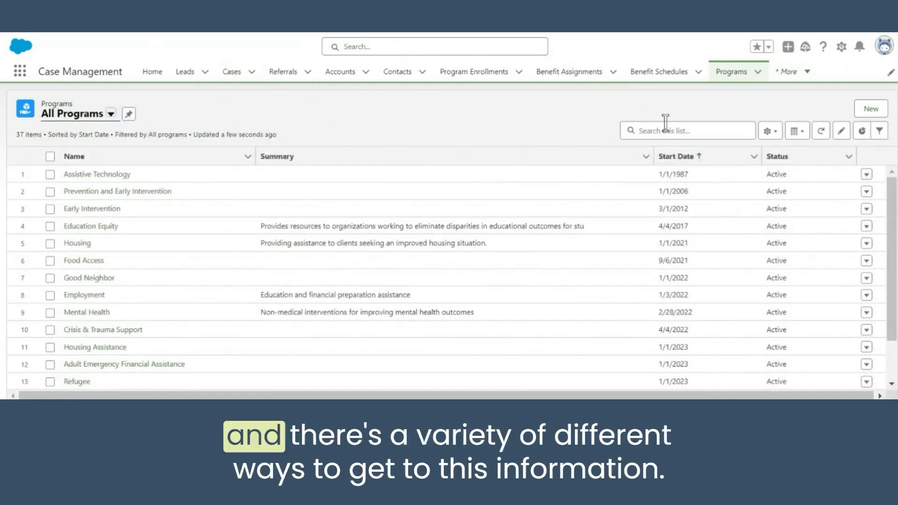
- Search the programs list for employment and open the Employment program
click(666, 123)
text(employe)
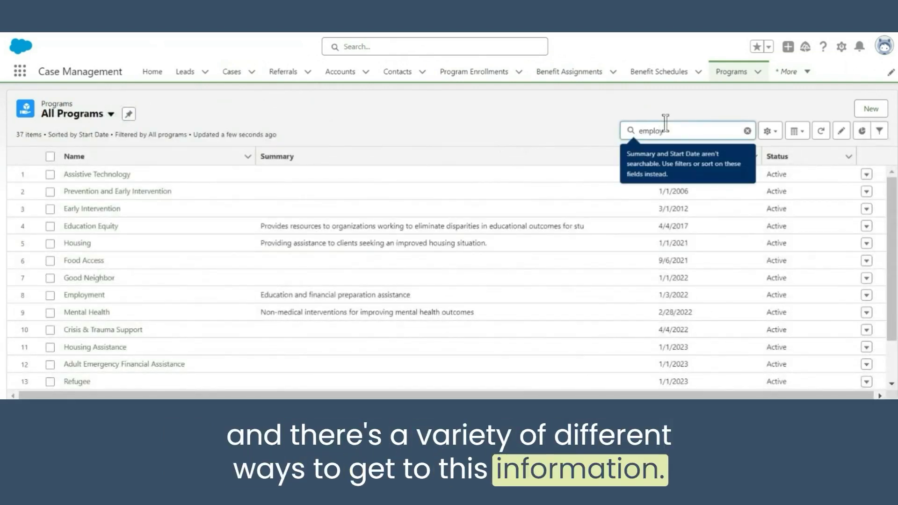
text(ment)
key(Return)
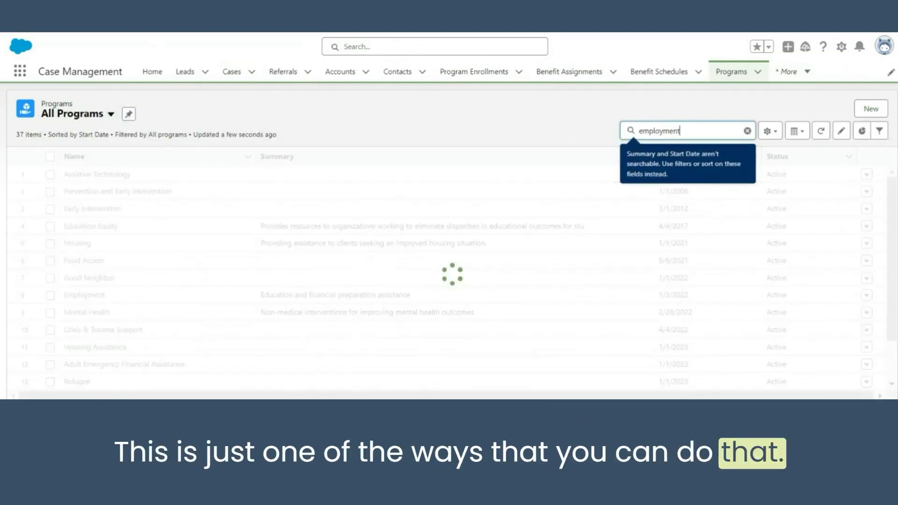
click(83, 174)
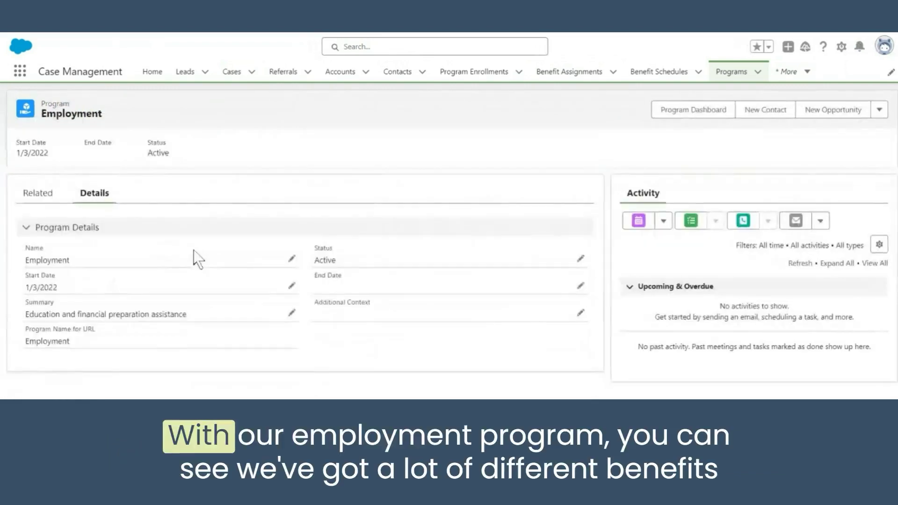
- Review the Employment program's related enrollments and benefits, and open the Interview Prep benefit
click(38, 194)
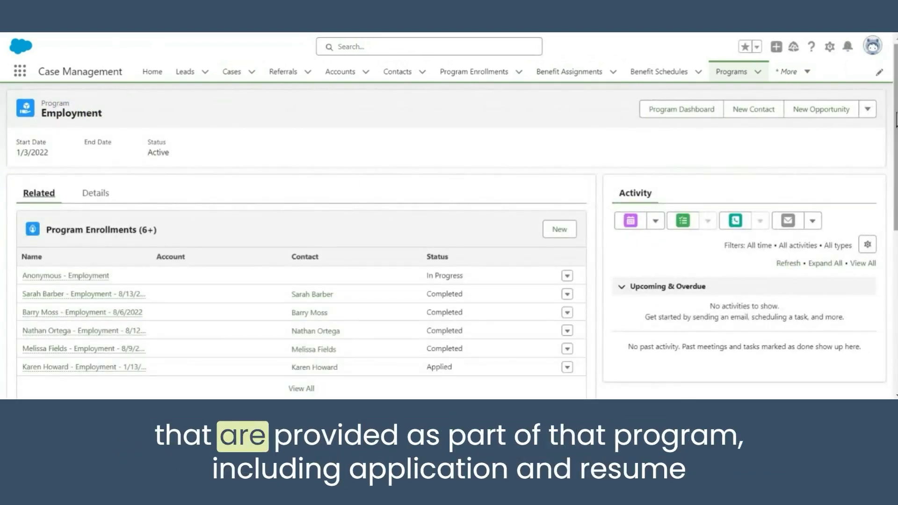
scroll(532, 184, down, 3)
scroll(301, 257, down, 3)
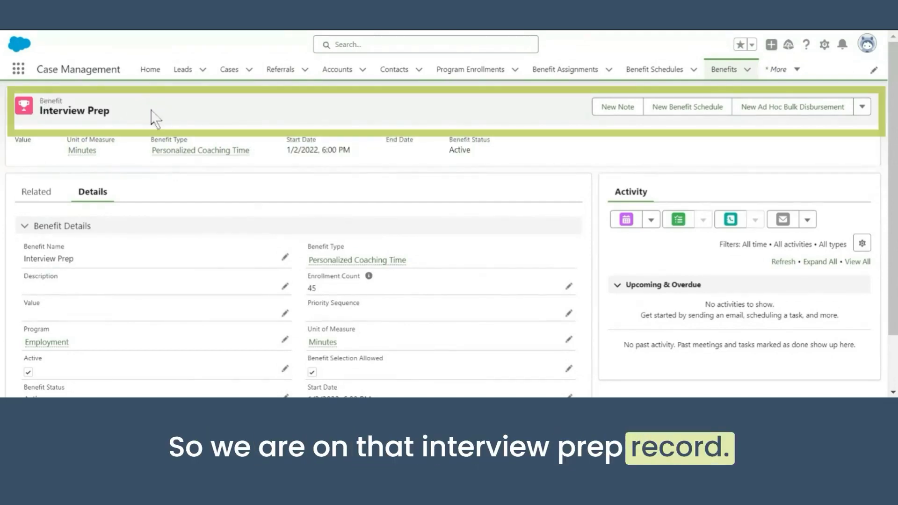
- Start an ad hoc bulk disbursement of Interview Prep for program enrollments, with a disbursed quantity of 1 and a disbursement date
click(767, 112)
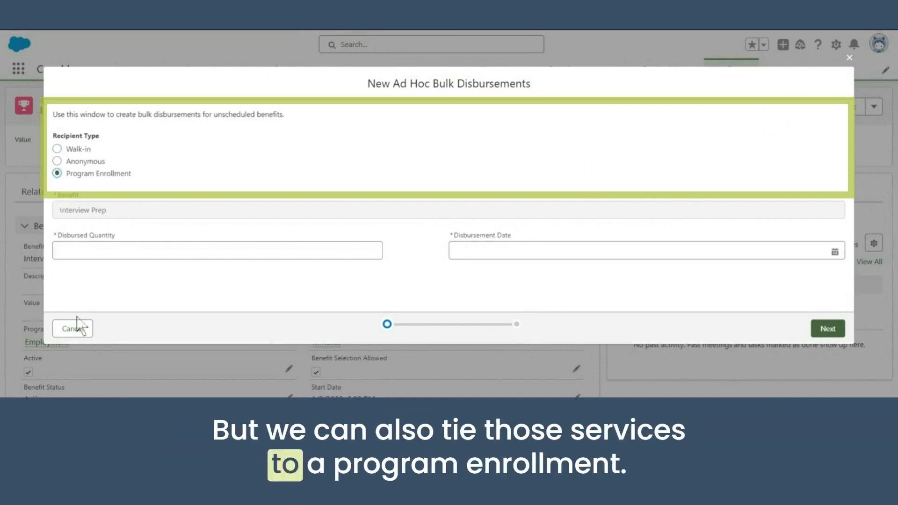
click(90, 248)
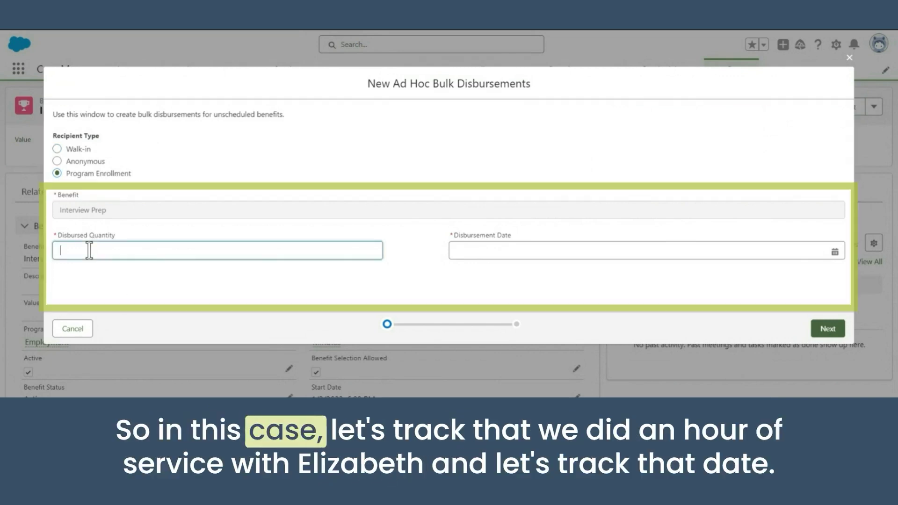
click(580, 250)
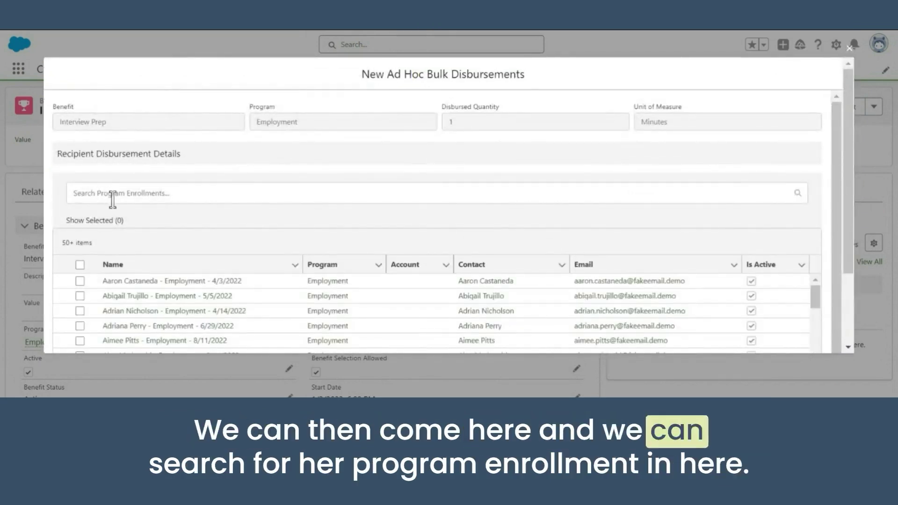
- Search the program enrollments for employment, select the client's employment enrollment as recipient, and save the disbursement
click(112, 196)
text(e)
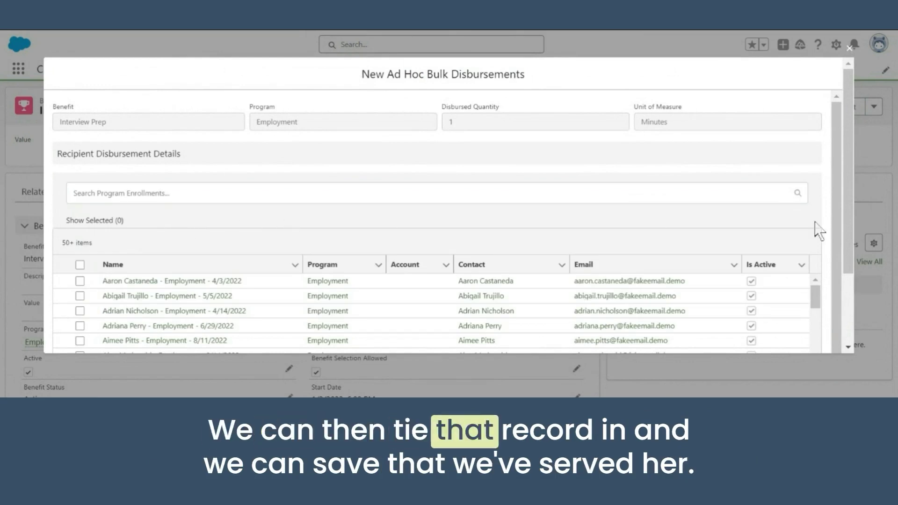
scroll(819, 234, down, 3)
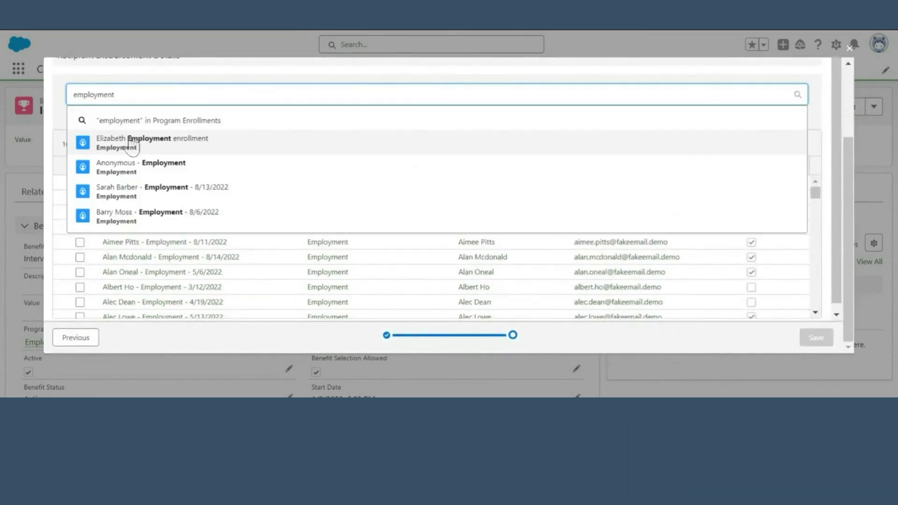
click(130, 144)
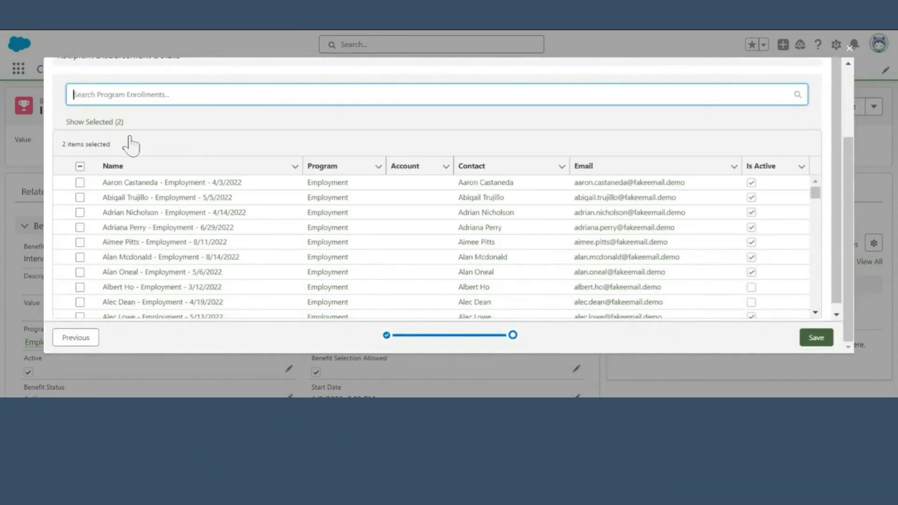
click(828, 340)
click(805, 338)
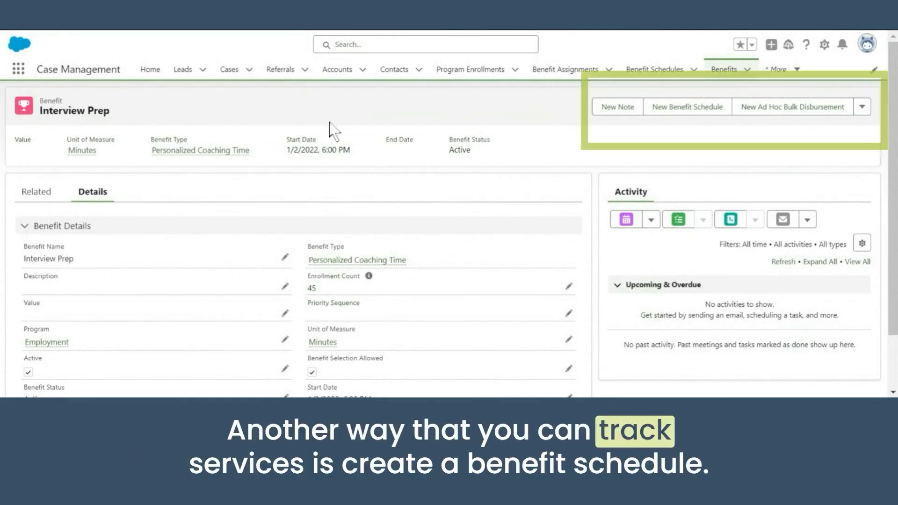
- Start a new benefit schedule for Interview Prep named Interview Class, with a benefit quantity of 2 and a maximum of 12 participants
click(697, 114)
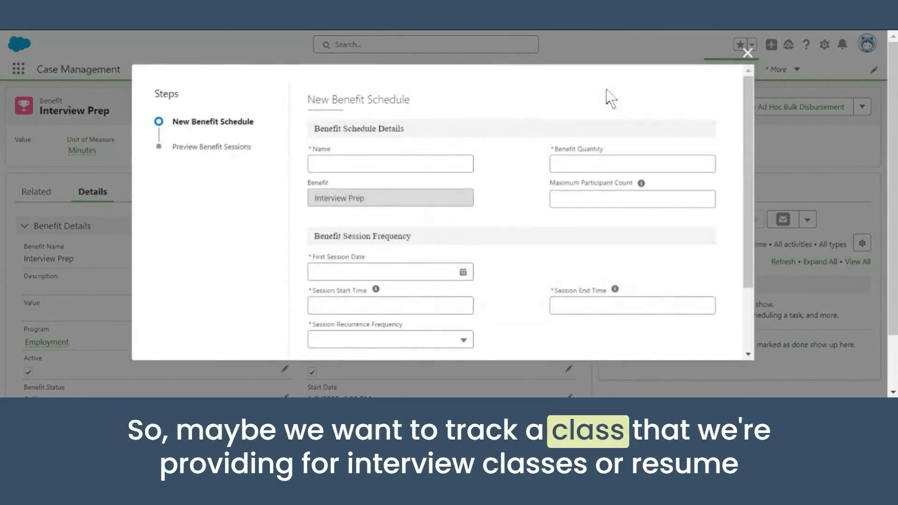
click(377, 165)
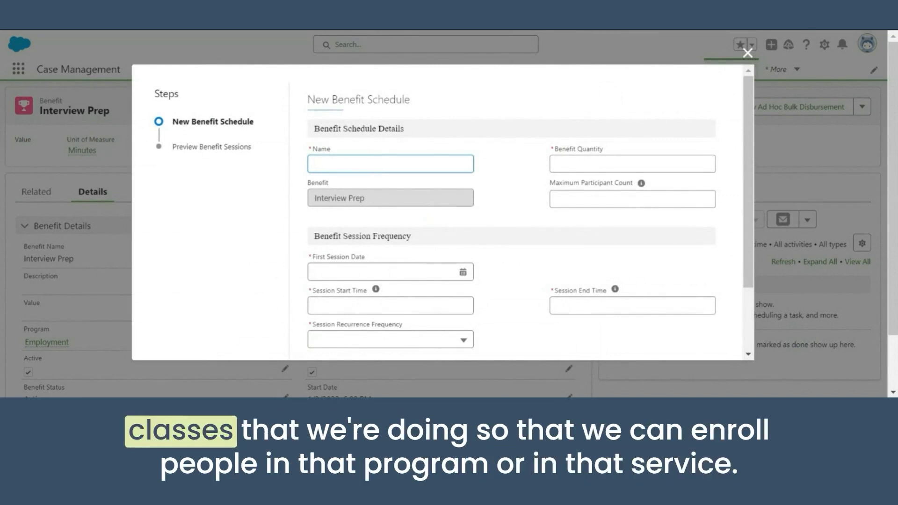
text(Interview)
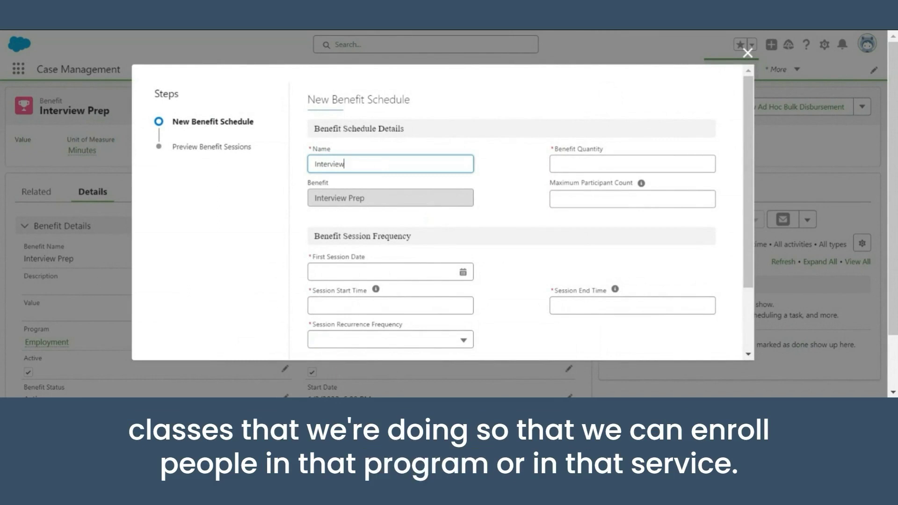
text( Class)
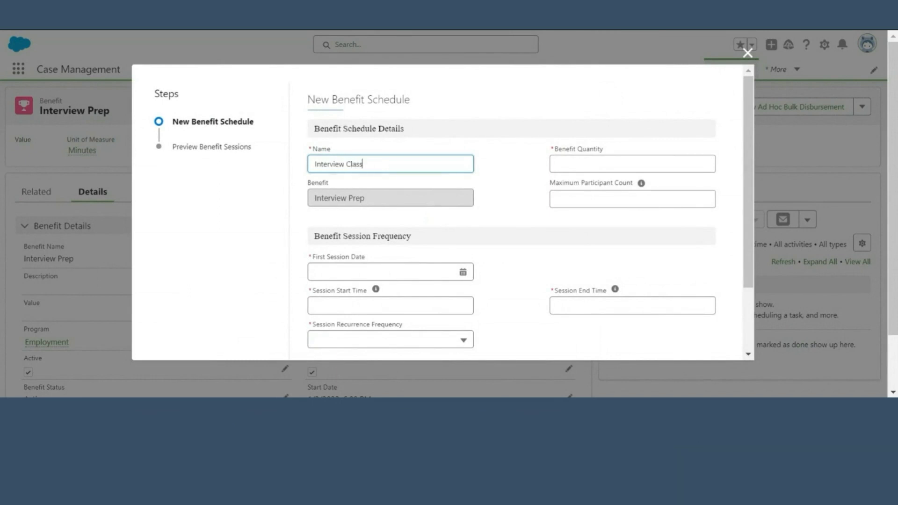
click(622, 166)
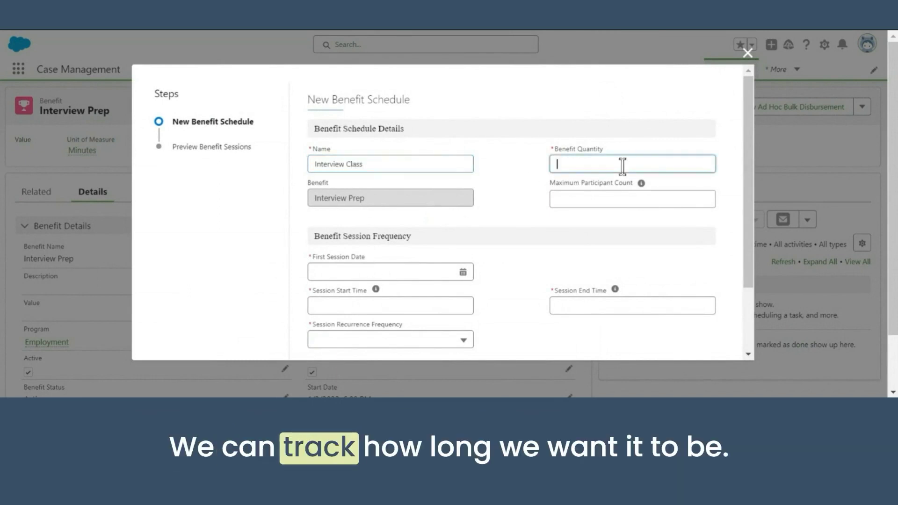
text(2)
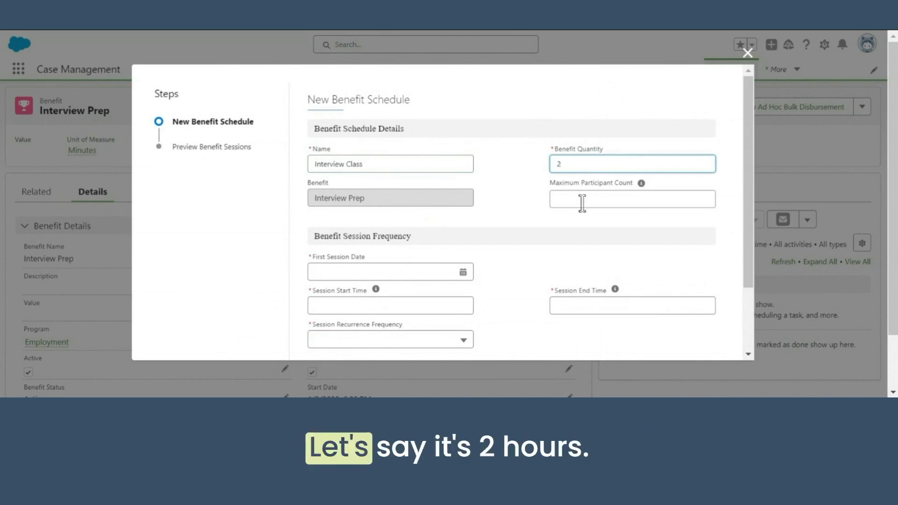
text(12)
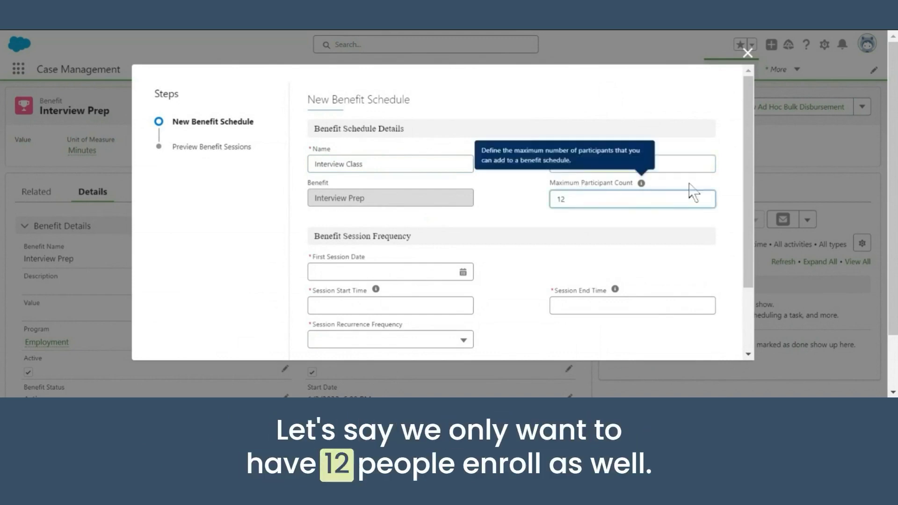
- Set the first session date to 25/03/2024, with sessions starting at 09:00 AM and ending at 10:00 AM
scroll(748, 244, down, 2)
click(346, 187)
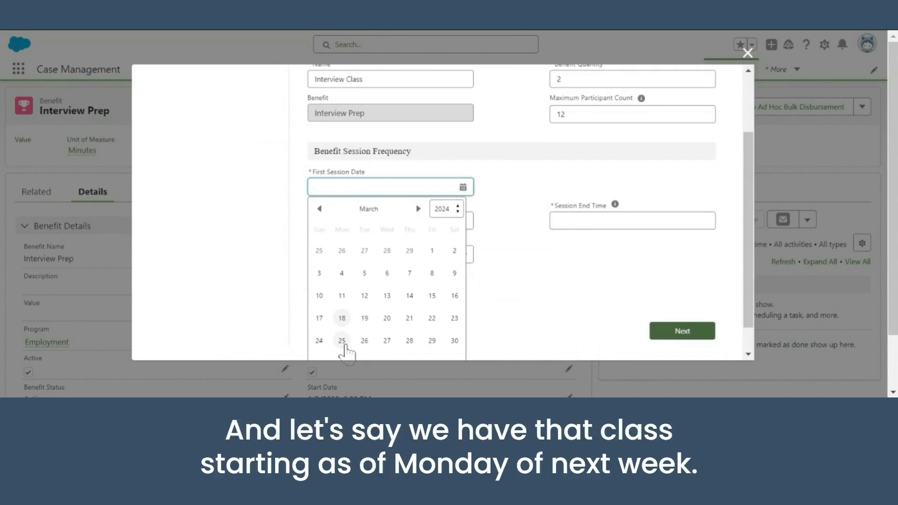
click(343, 342)
click(379, 241)
click(358, 221)
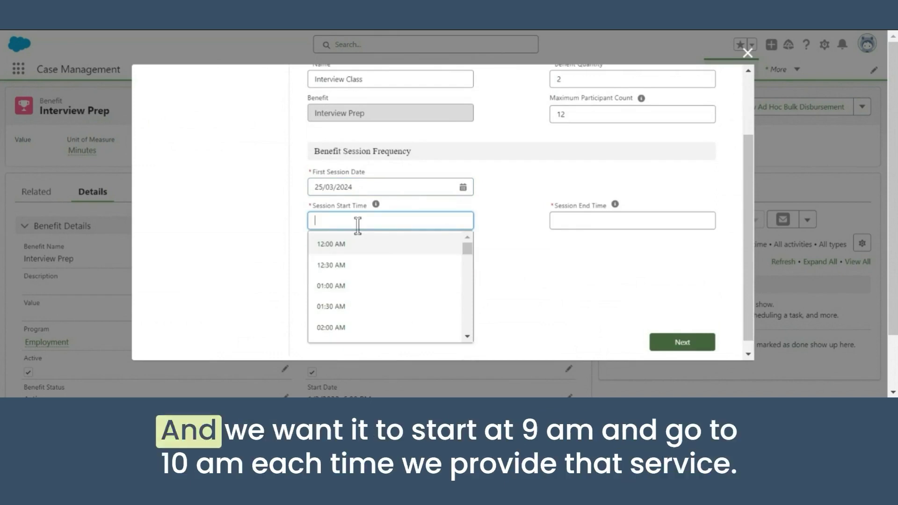
click(468, 337)
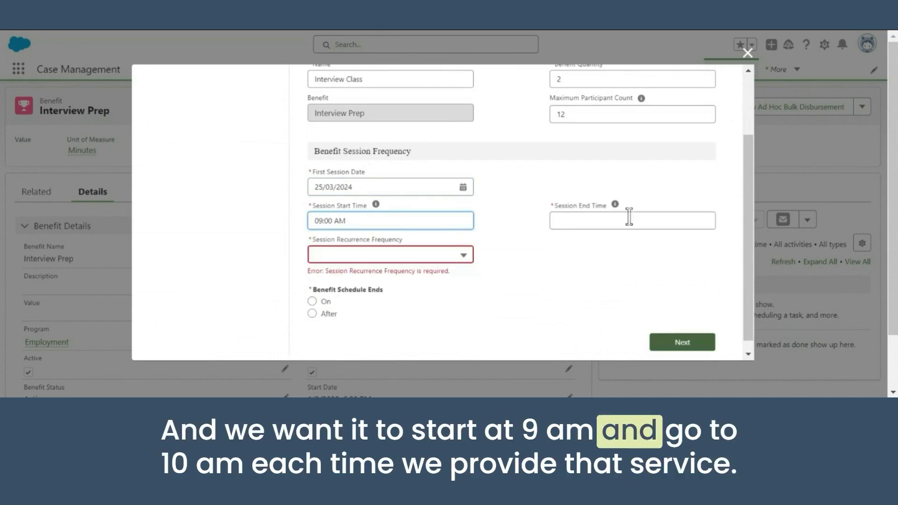
click(627, 220)
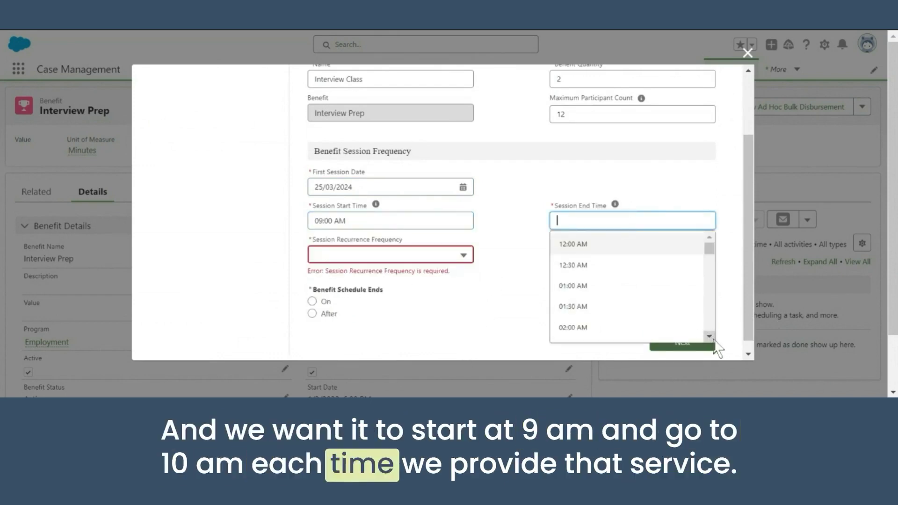
scroll(714, 341, down, 10)
- Set the session recurrence to weekly on Monday and Wednesday
click(349, 255)
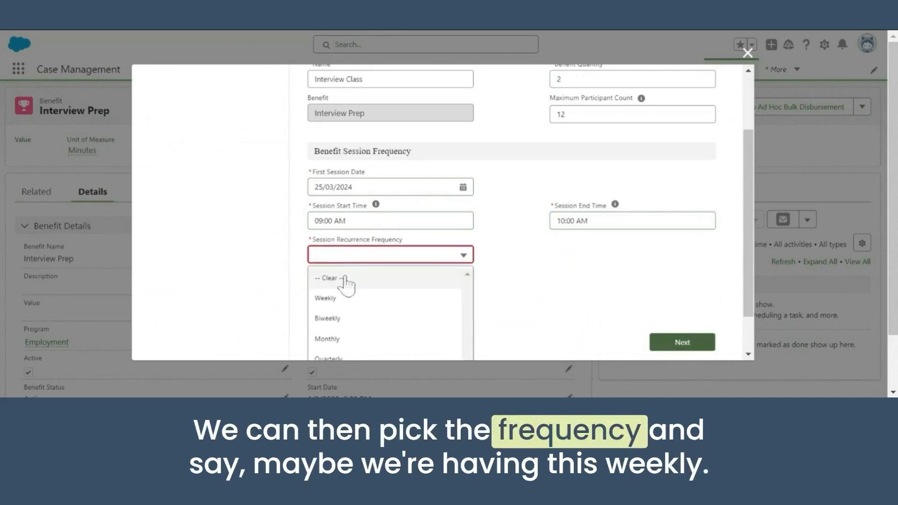
scroll(346, 283, down, 1)
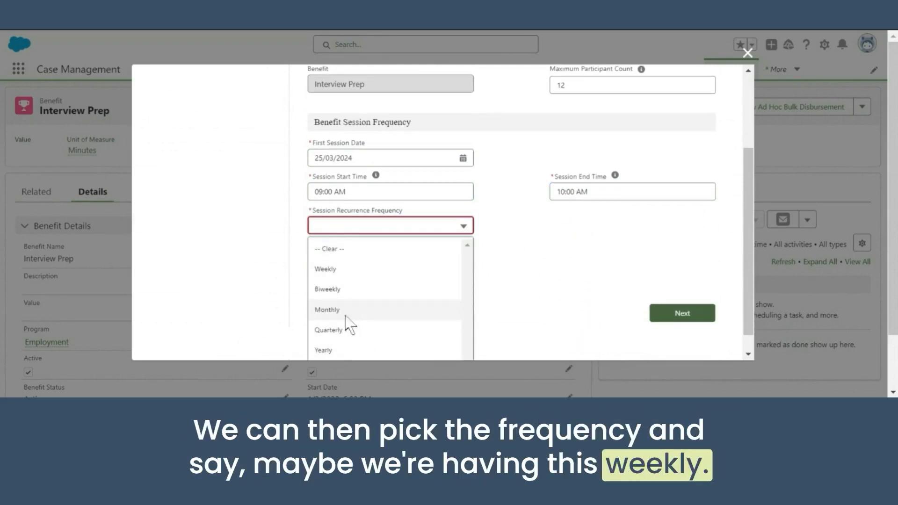
click(355, 271)
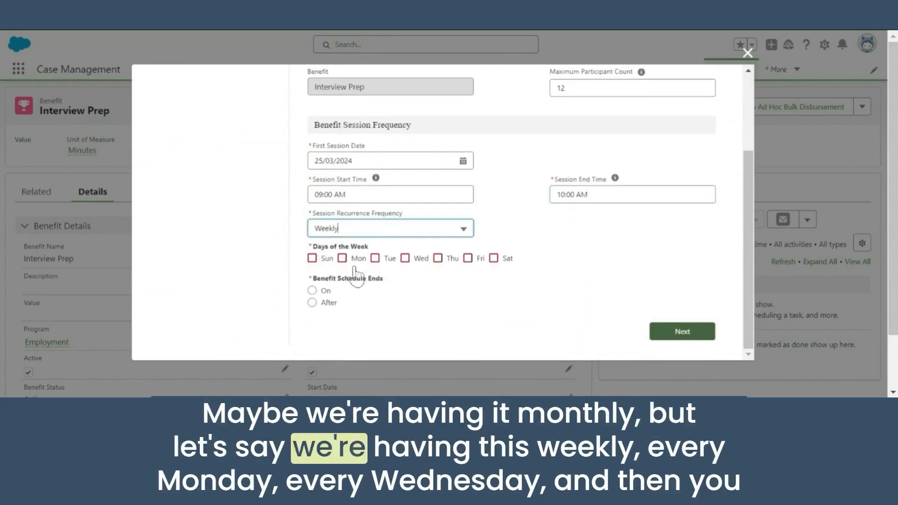
click(342, 258)
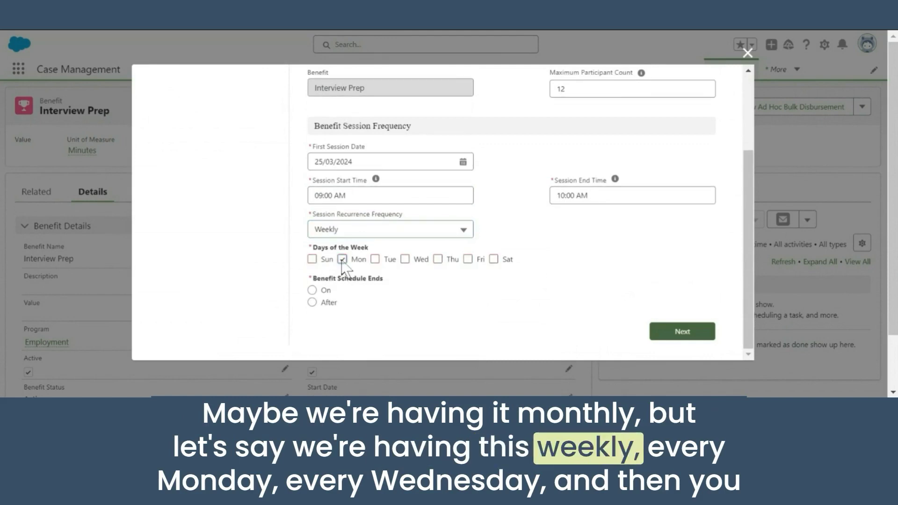
click(405, 259)
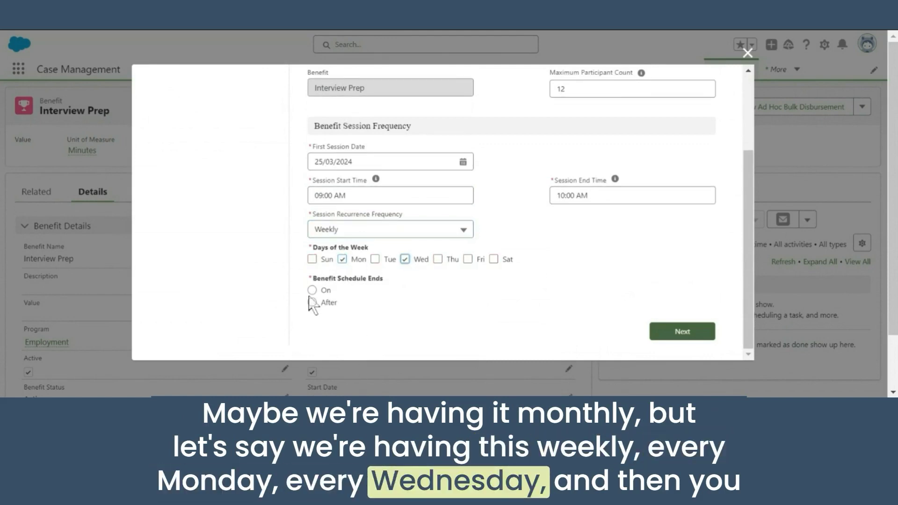
- Set the benefit schedule to end after 4 sessions, preview the sessions and save the schedule
click(312, 290)
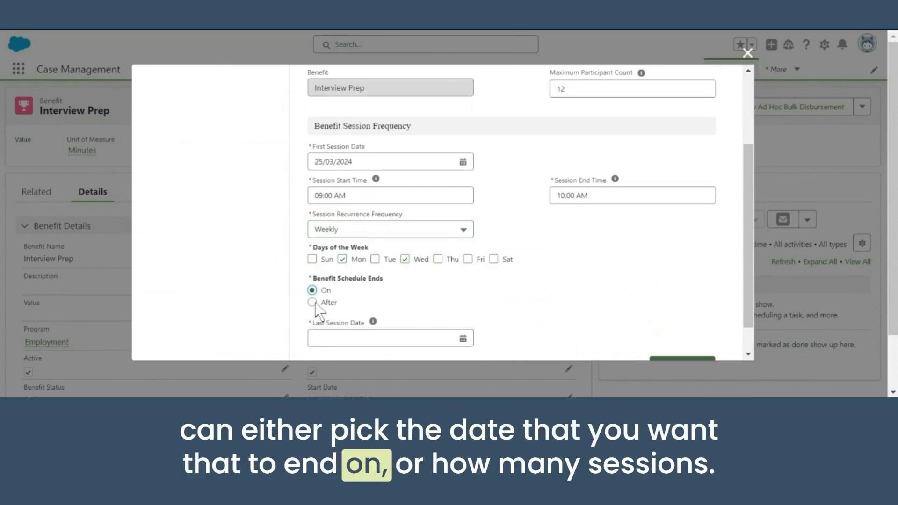
click(341, 338)
text(4)
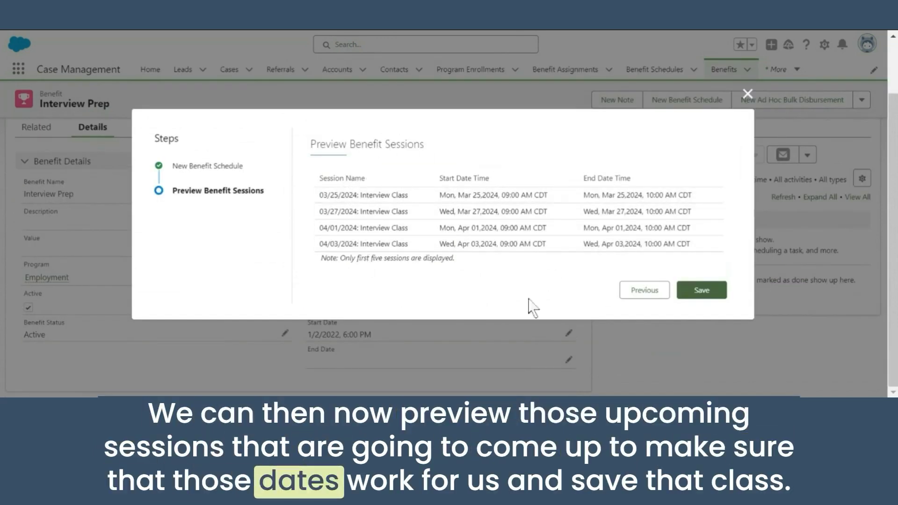
click(691, 291)
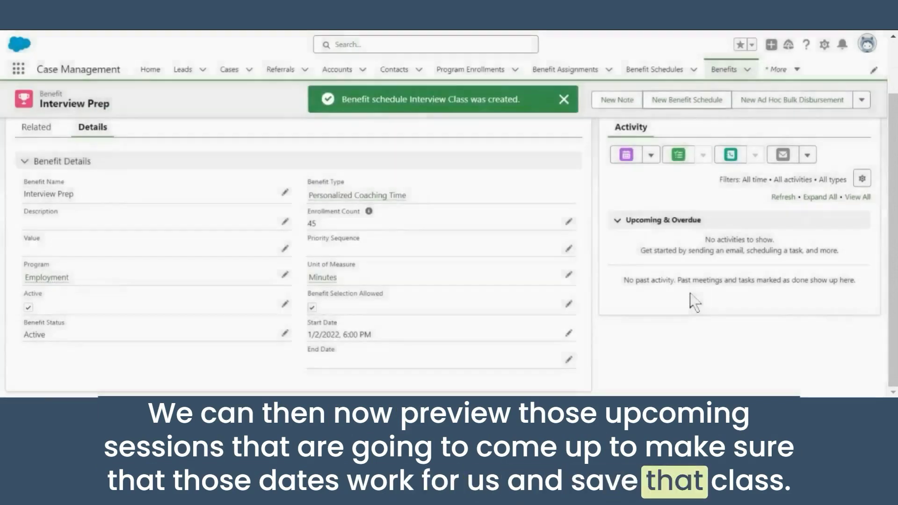
- Open the Interview Class benefit schedule and review its recurrence schedule and benefit sessions
click(646, 72)
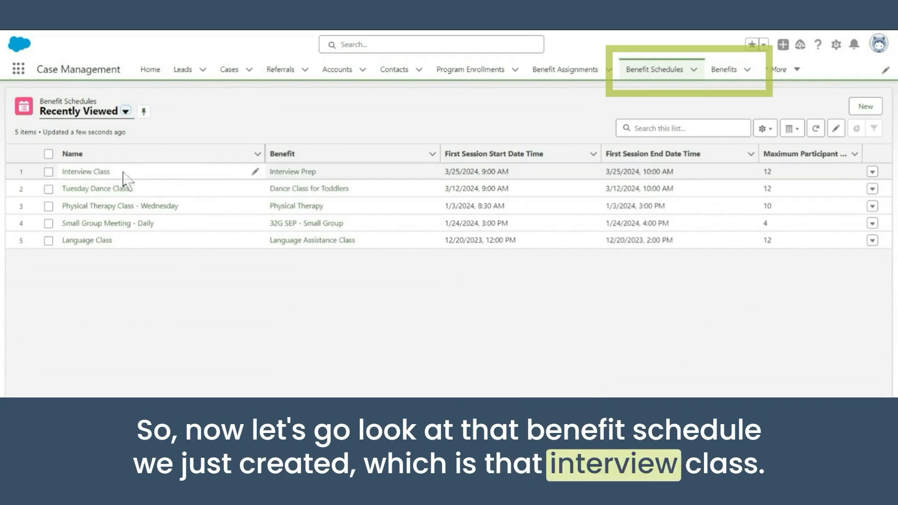
click(93, 172)
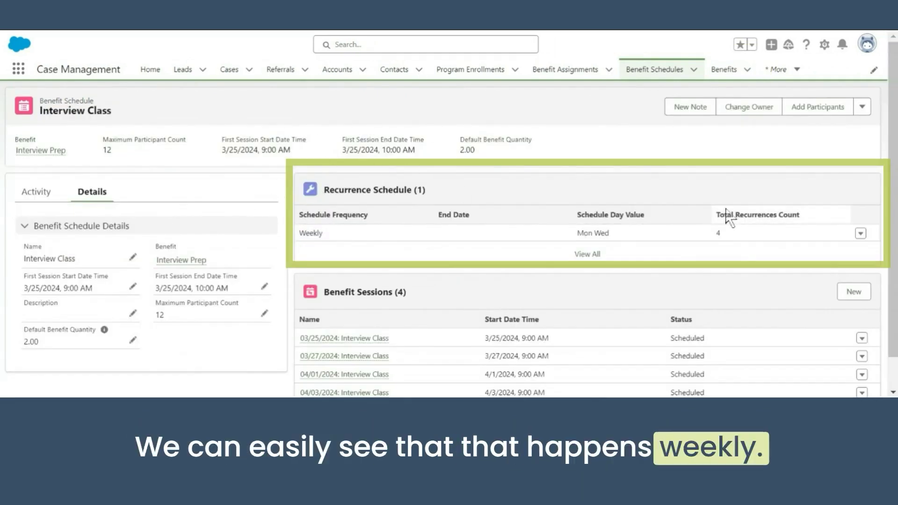
scroll(379, 382, down, 1)
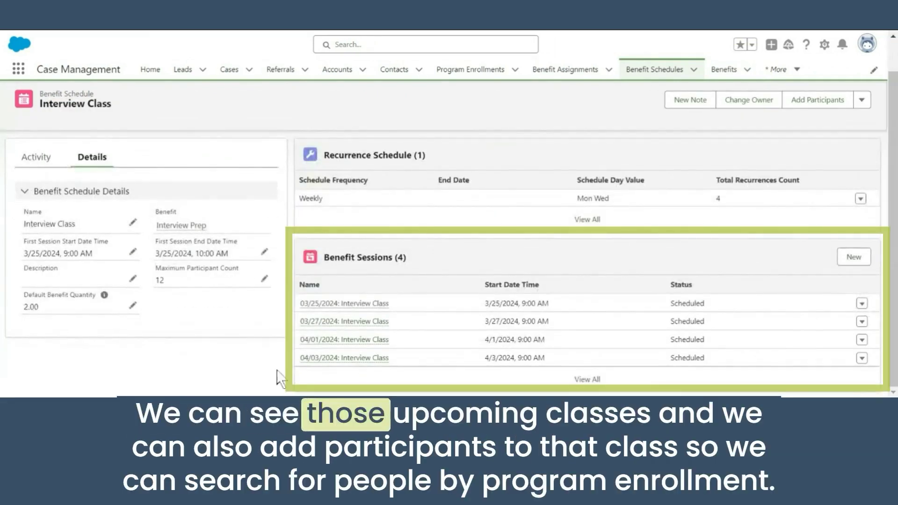
- Add eight participants to Interview Class from the program enrollments, choosing the first nine listed except the second, and save
click(834, 103)
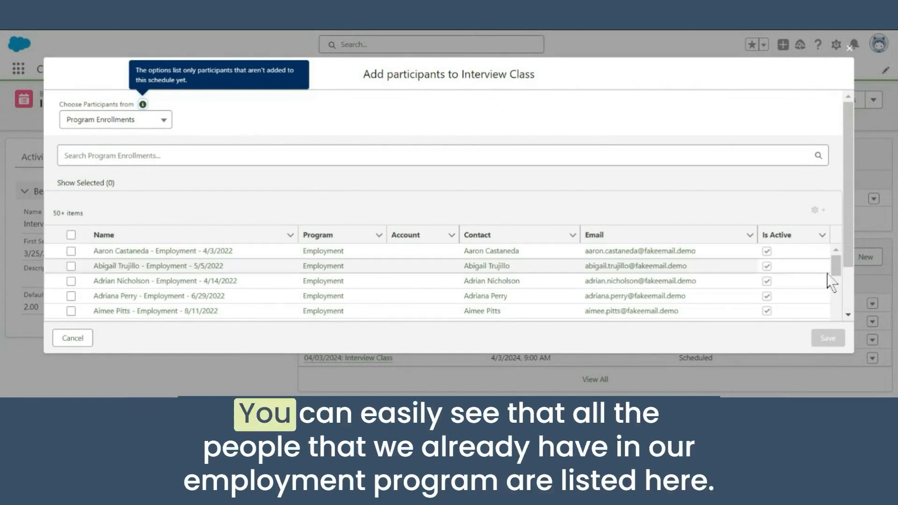
drag(837, 272, 846, 230)
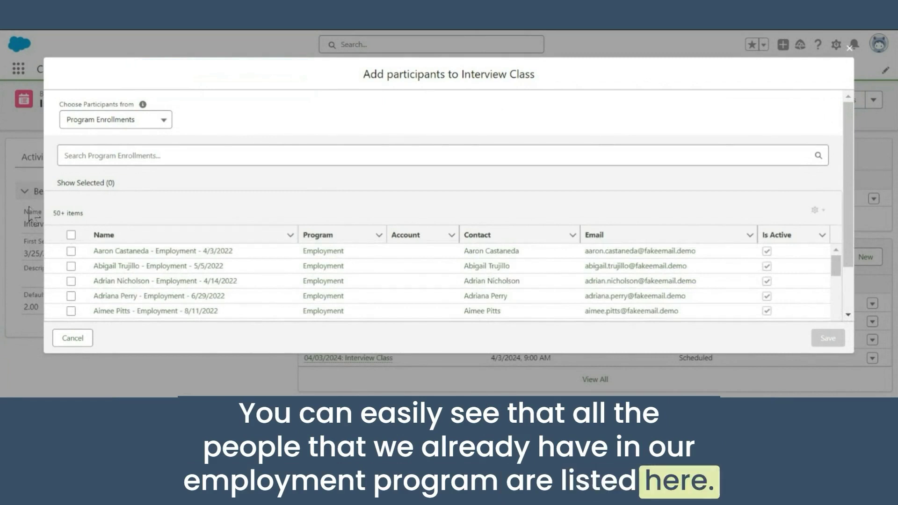
click(71, 252)
click(71, 281)
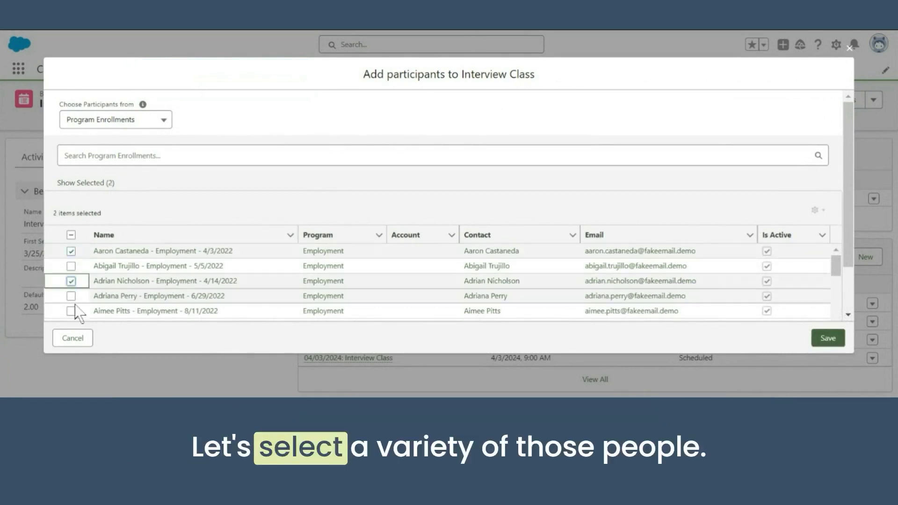
click(71, 296)
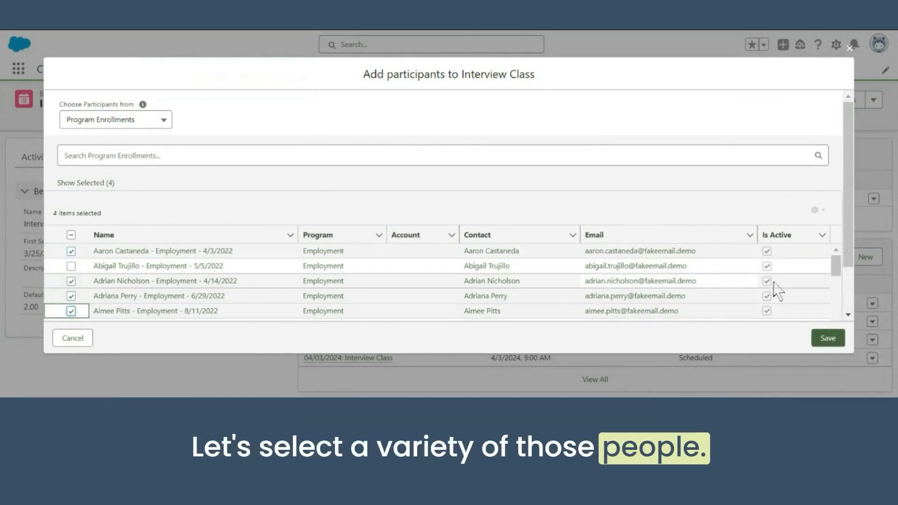
drag(859, 256, 860, 301)
click(72, 267)
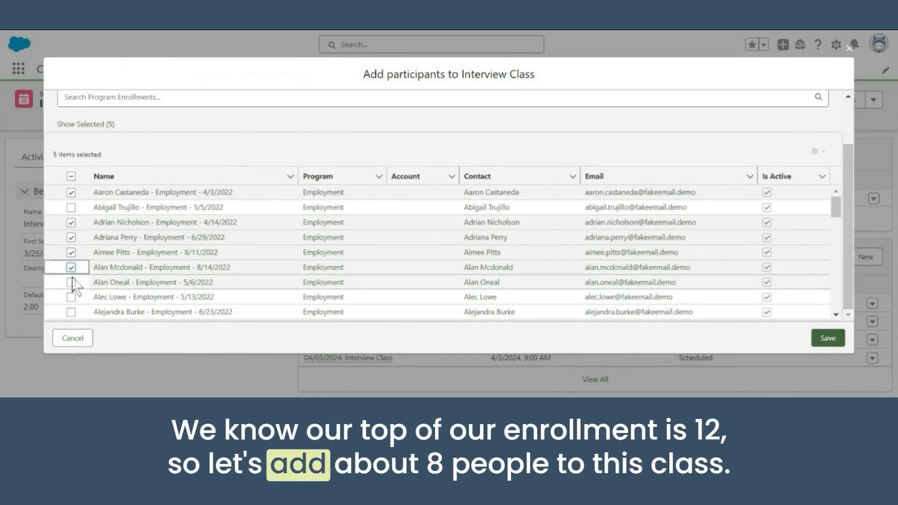
click(71, 282)
click(71, 297)
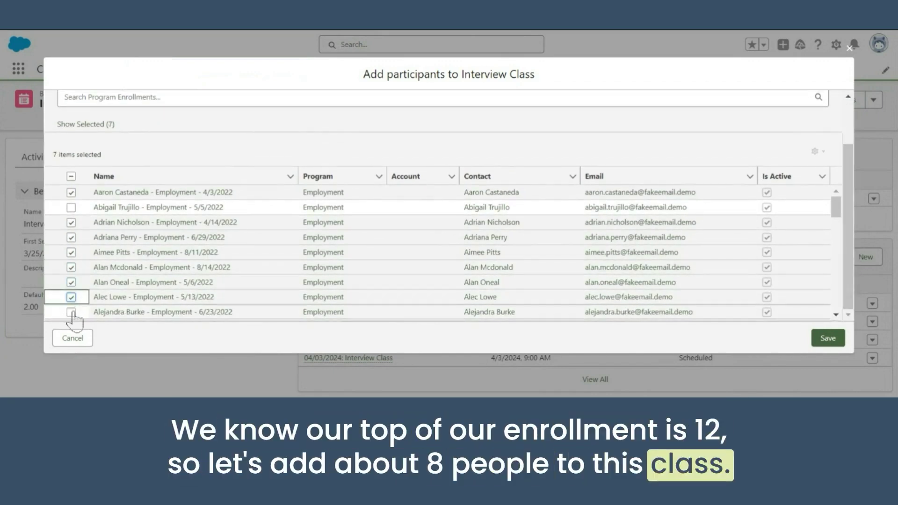
click(827, 338)
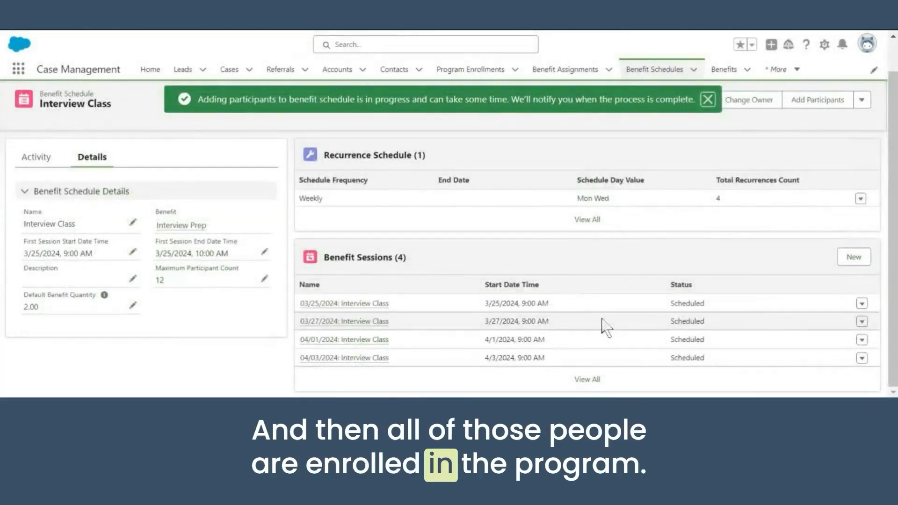
- In the 03/25/2024 Interview Class session, select all recipients, set the disbursement status to Attended and save the attendance
click(322, 303)
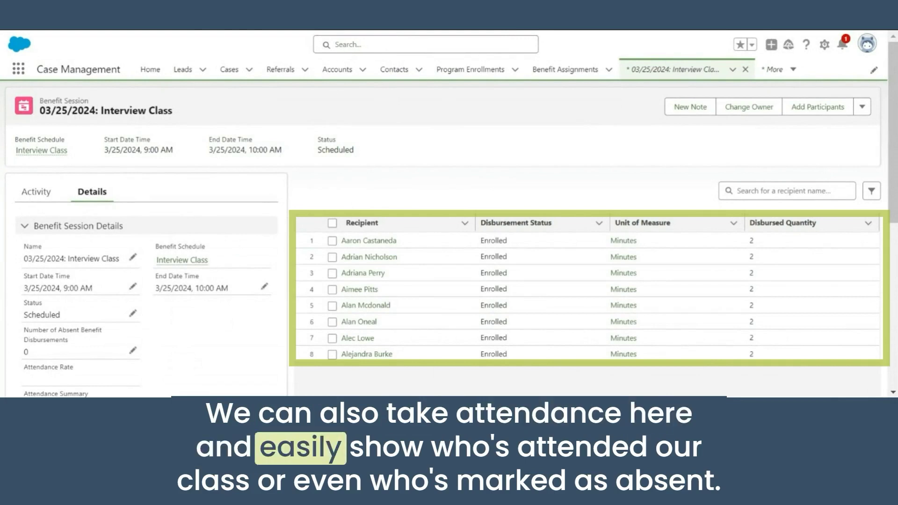
click(332, 223)
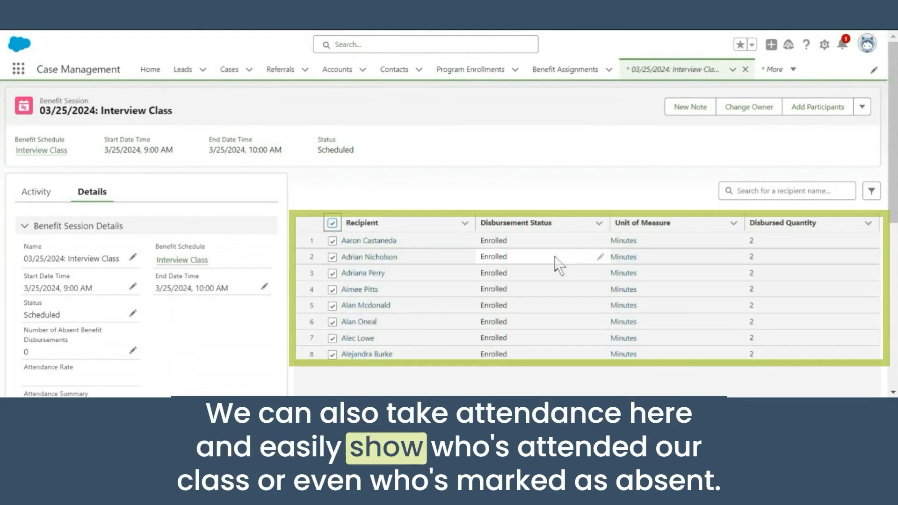
click(600, 241)
click(534, 245)
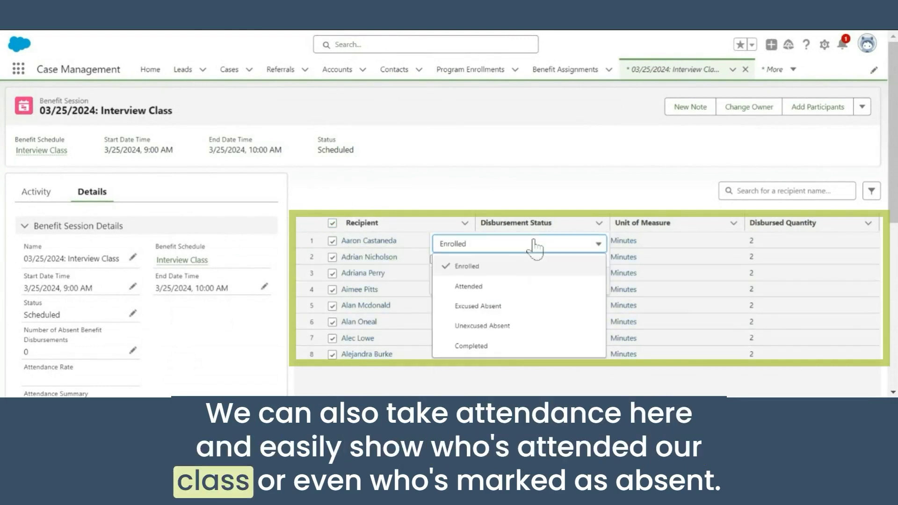
click(471, 287)
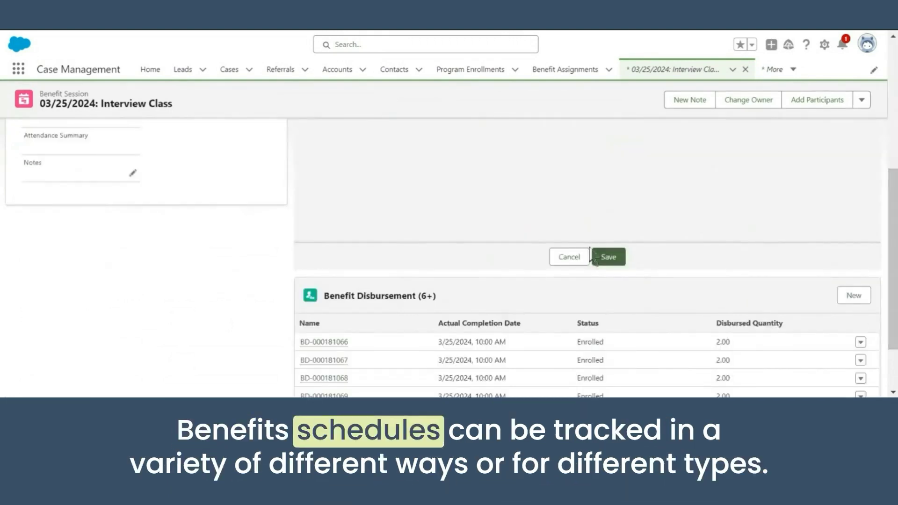
click(605, 259)
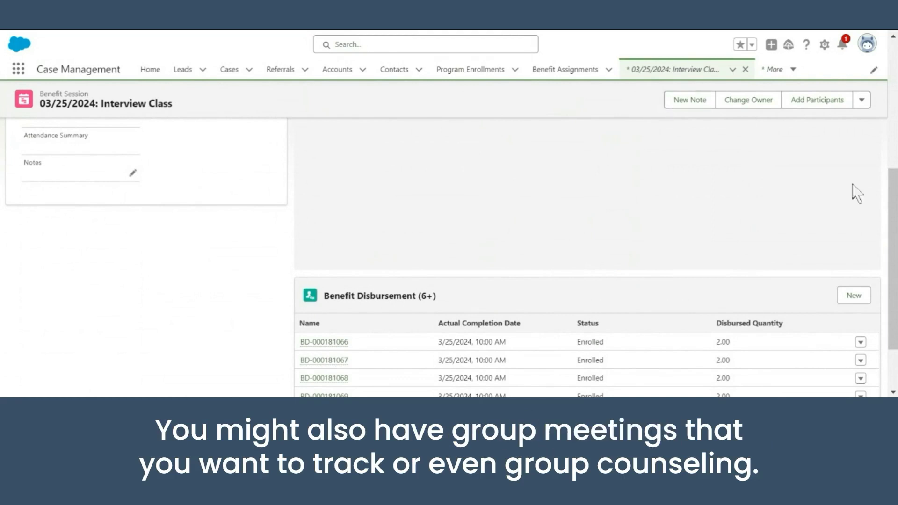
drag(893, 203, 889, 65)
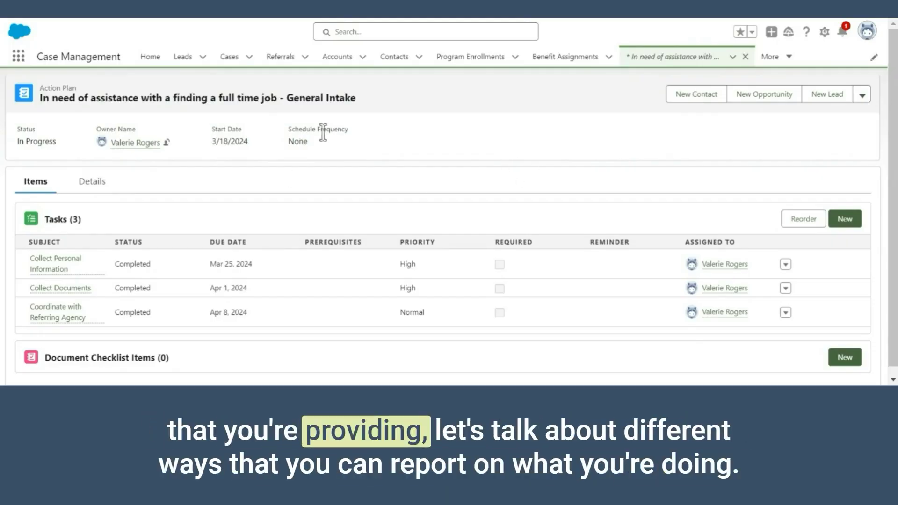
- Open the Case Management Dashboard - Managers from the recent dashboards and refresh its data
click(779, 58)
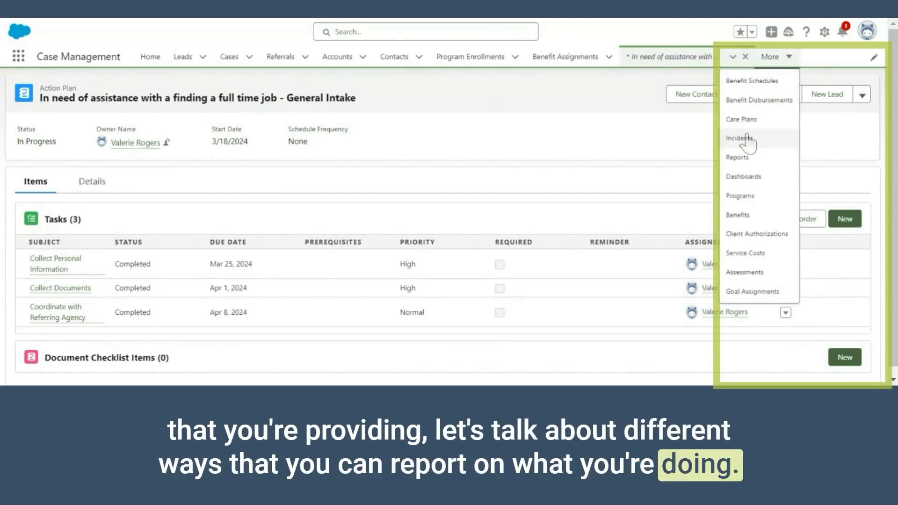
click(743, 177)
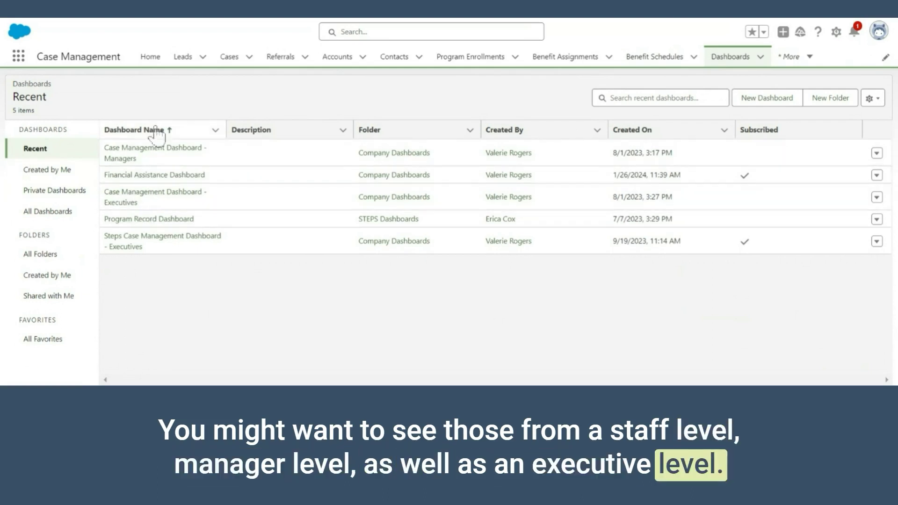
click(111, 155)
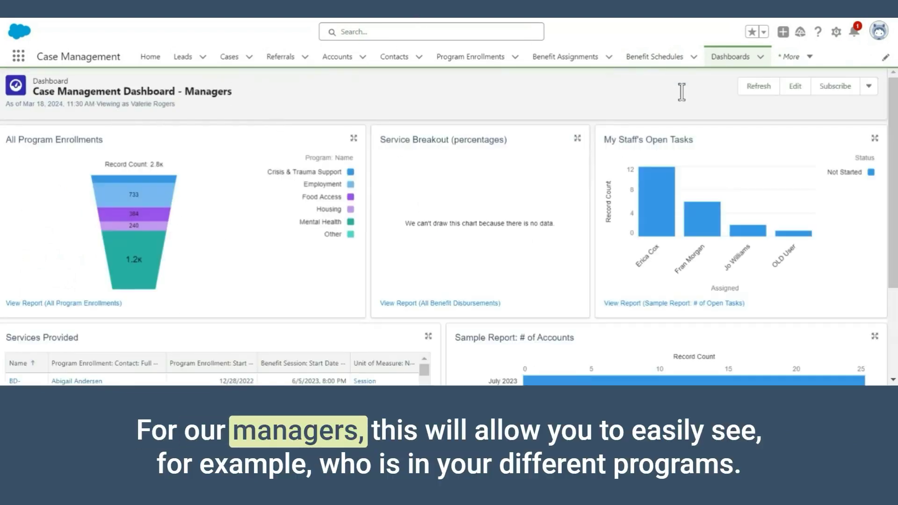
click(764, 87)
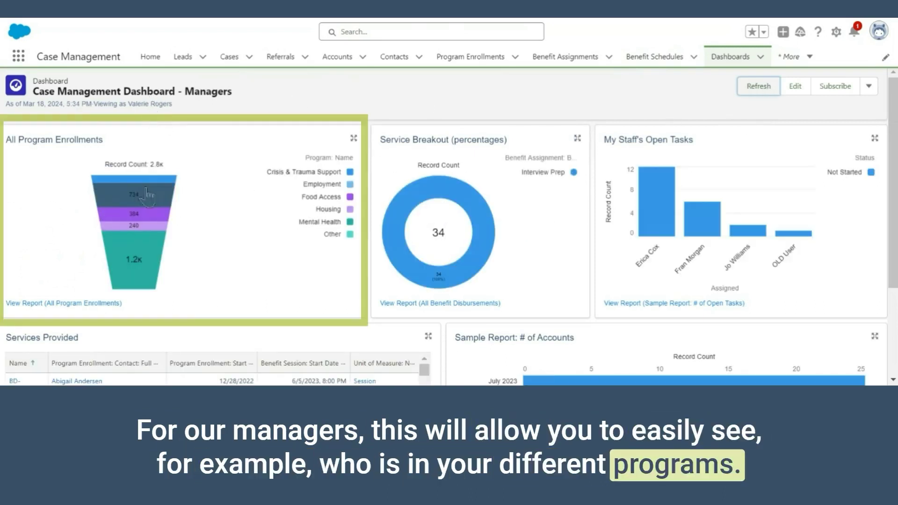
- Examine the managers dashboard's charts for program enrollments, service breakout, staff open tasks, services provided and number of accounts
mouse_move(140, 271)
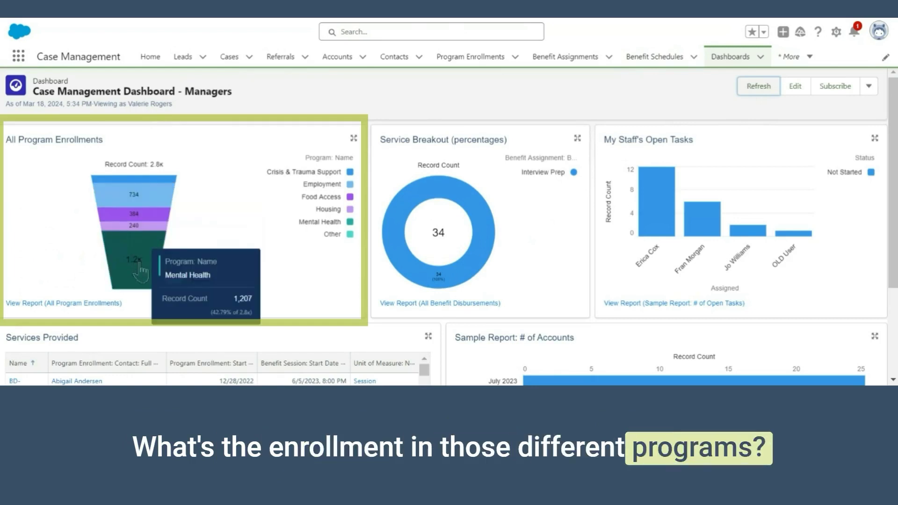
mouse_move(134, 201)
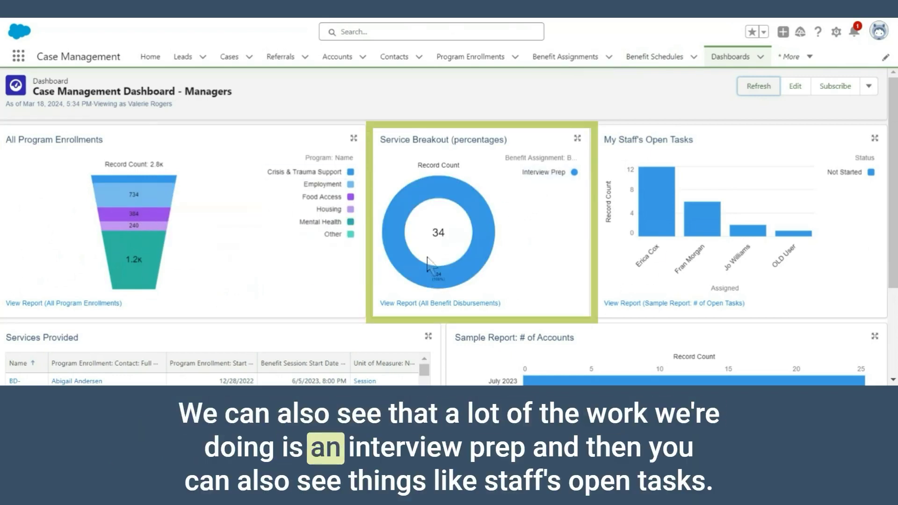
scroll(584, 162, down, 1)
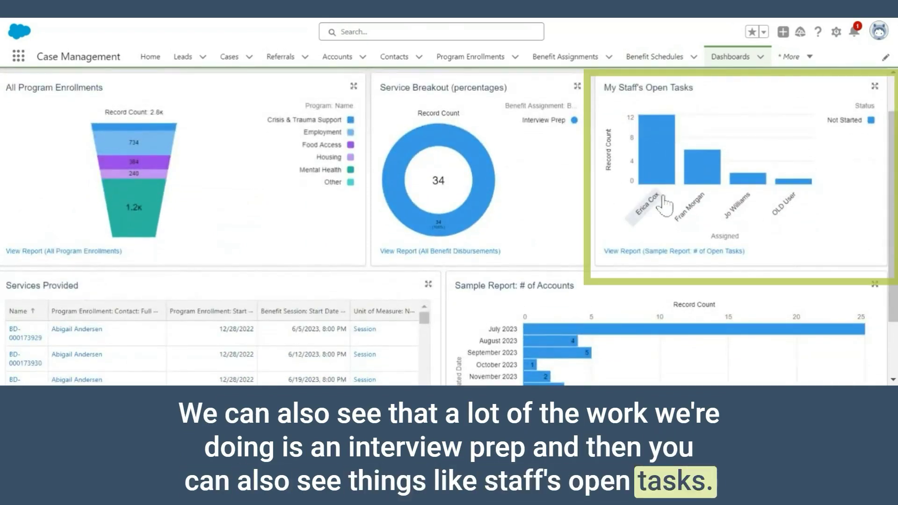
mouse_move(657, 162)
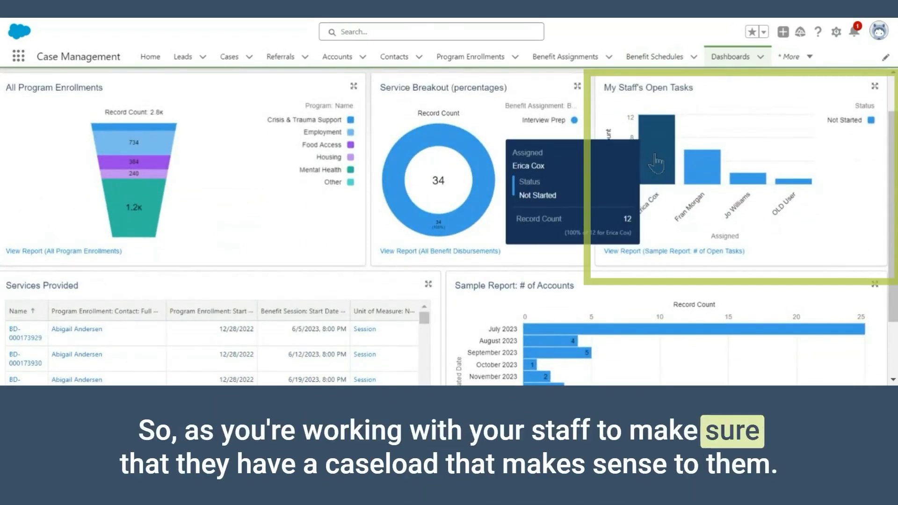
mouse_move(700, 171)
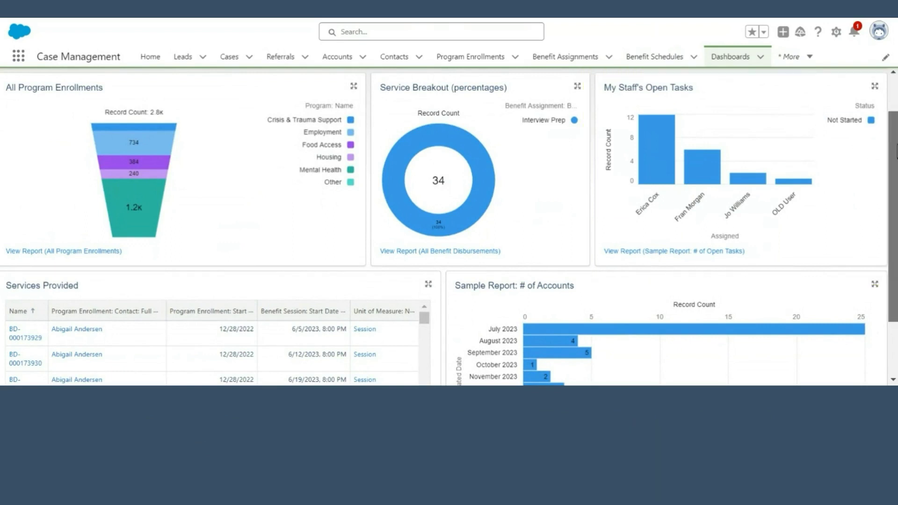
scroll(794, 122, down, 2)
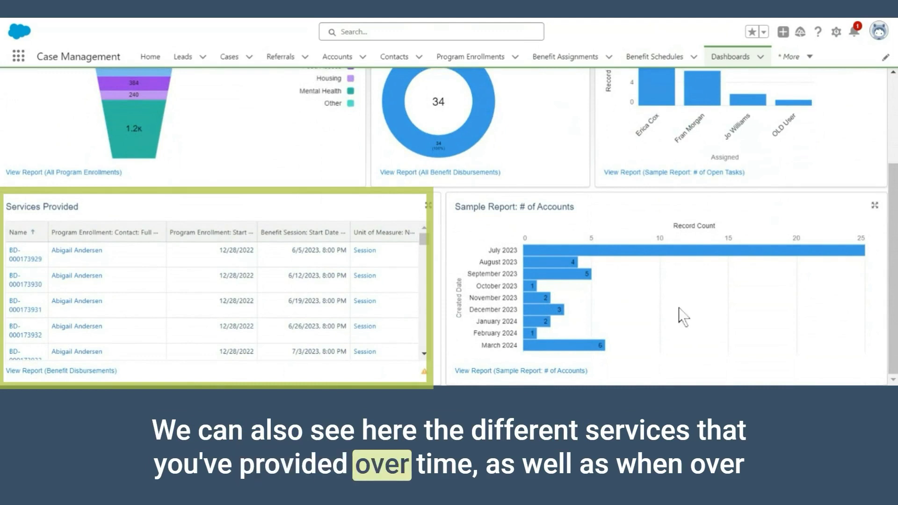
mouse_move(540, 258)
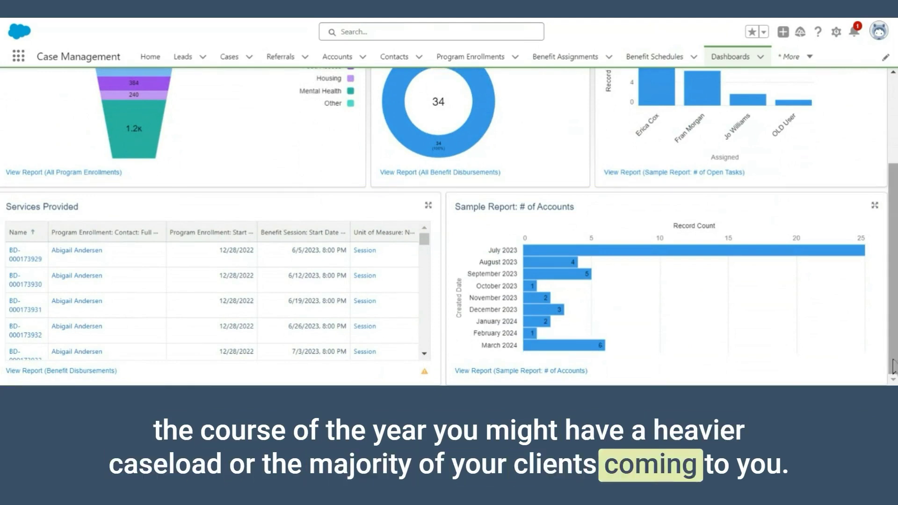
scroll(861, 233, up, 3)
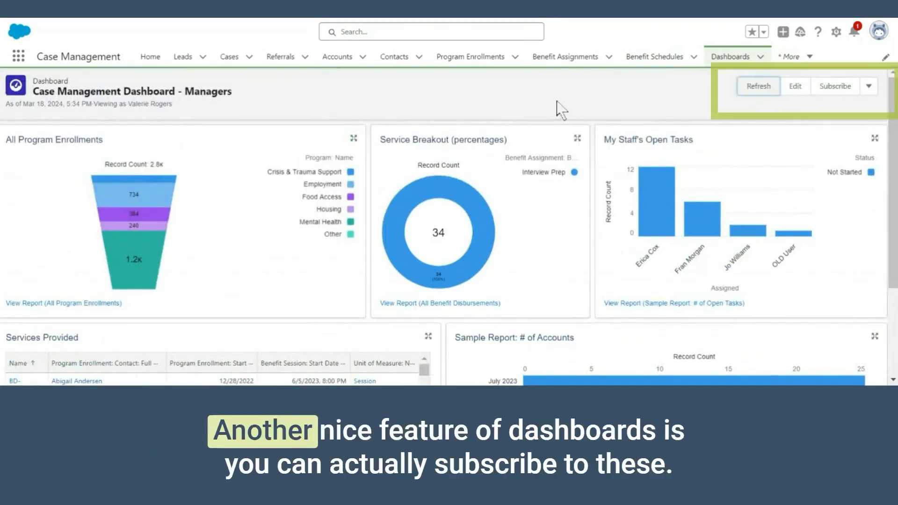
- Review the managers dashboard's subscription frequency and recipient settings, and check its additional actions such as Download and Save As
click(836, 87)
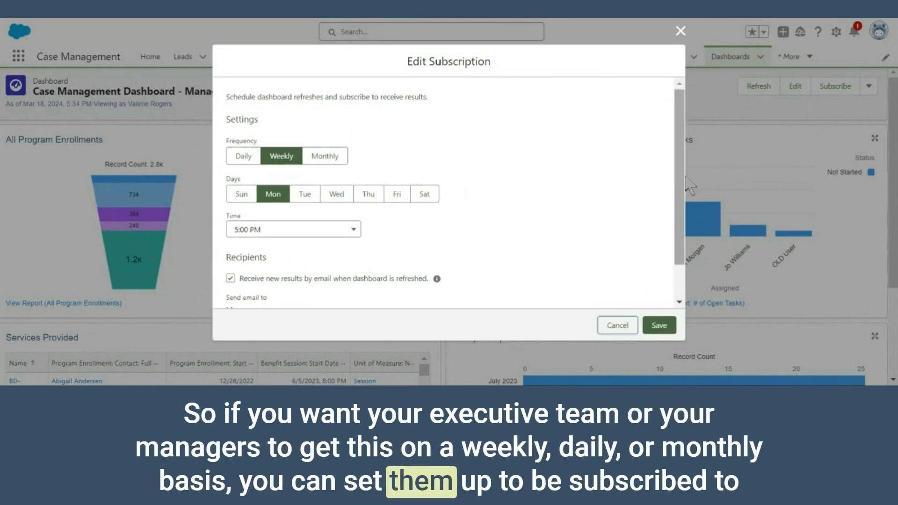
scroll(686, 241, down, 1)
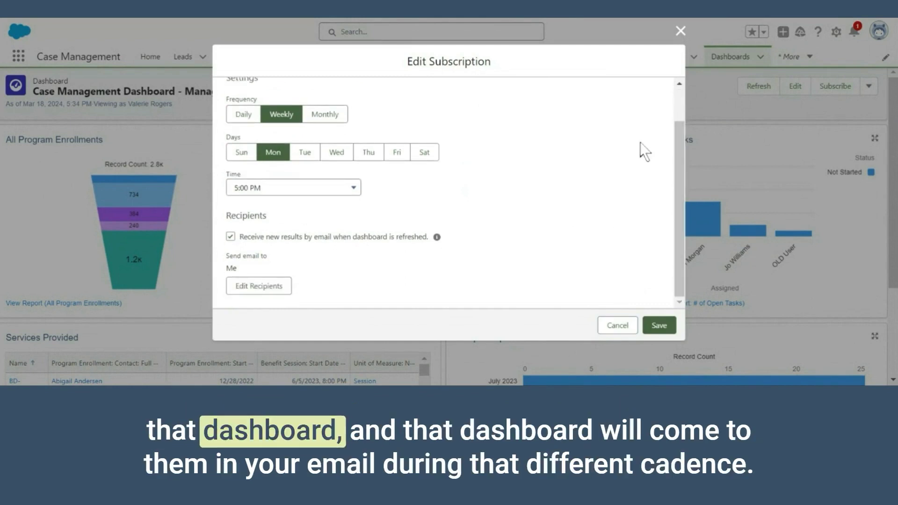
click(681, 30)
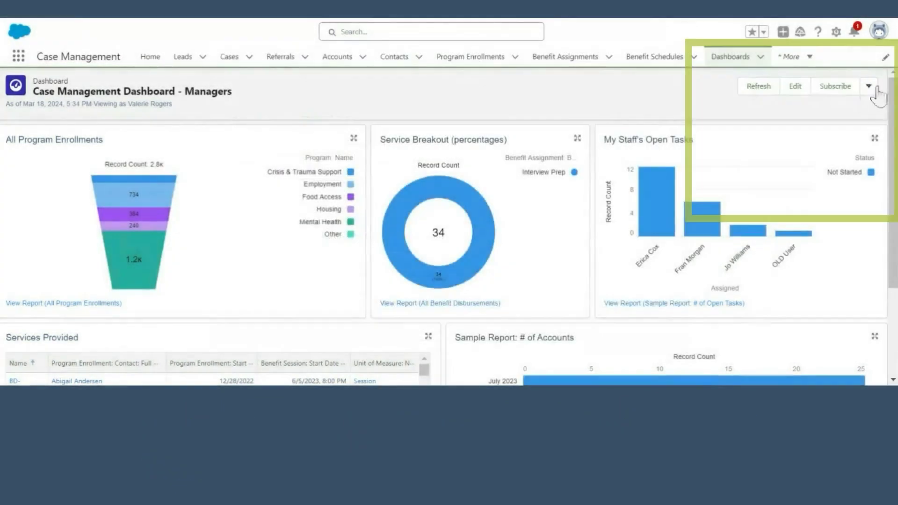
click(875, 89)
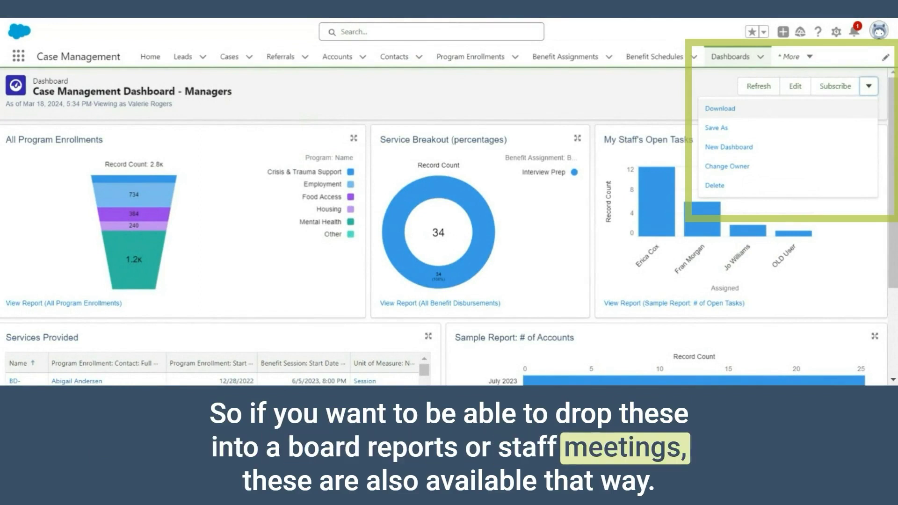
click(643, 105)
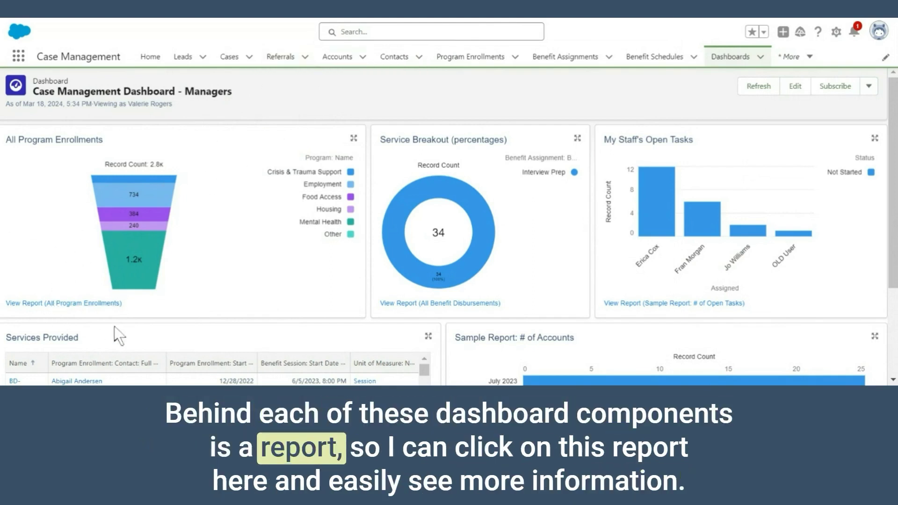
- Open the source report behind the All Program Enrollments chart for editing and set its Created Date filter to All Time
click(18, 304)
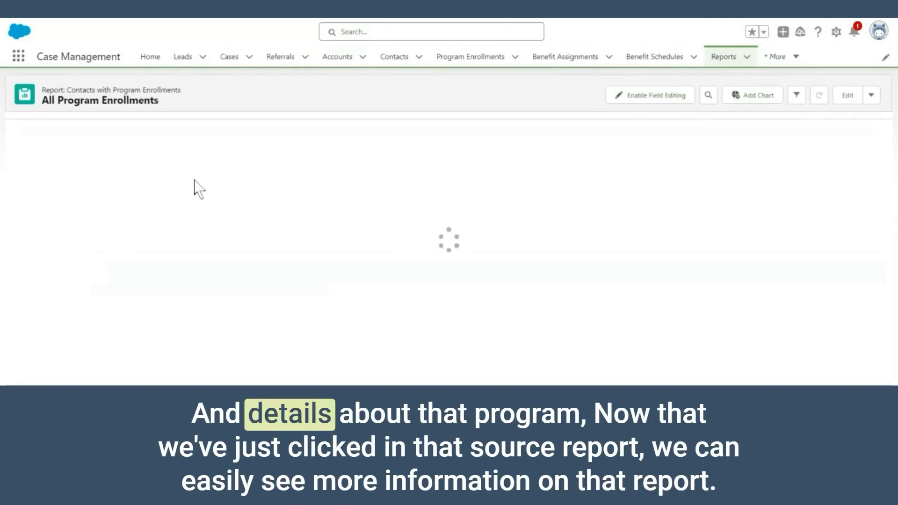
click(847, 95)
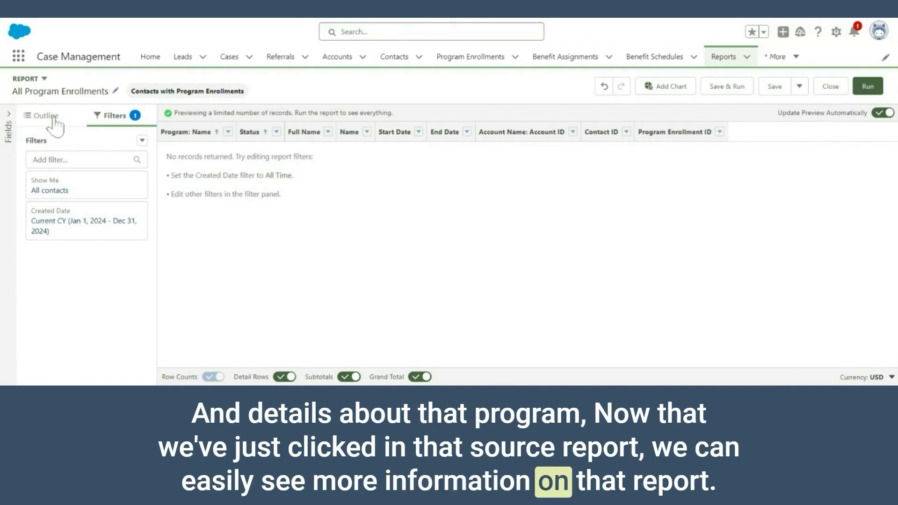
click(88, 216)
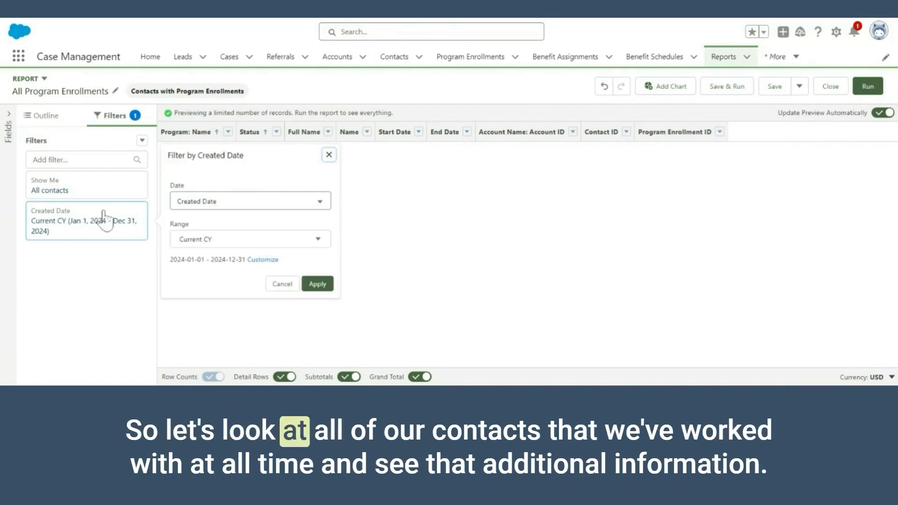
click(220, 244)
click(280, 263)
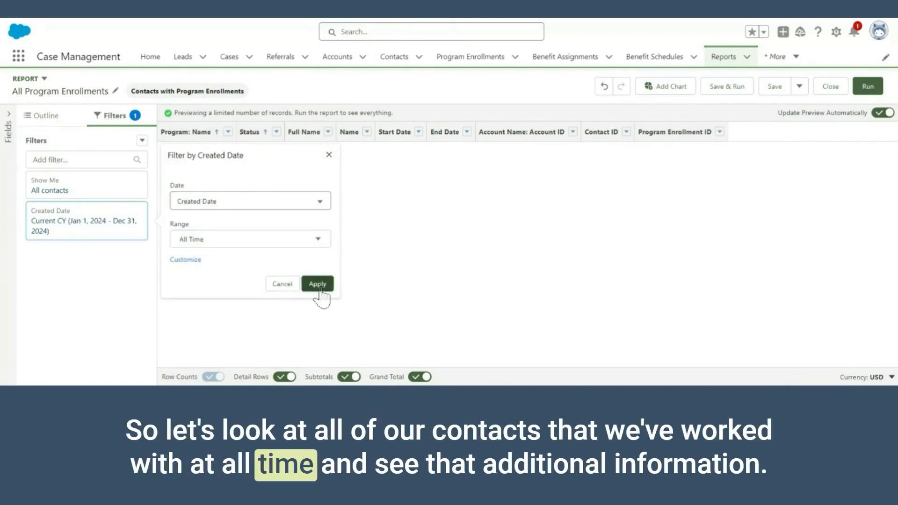
click(318, 284)
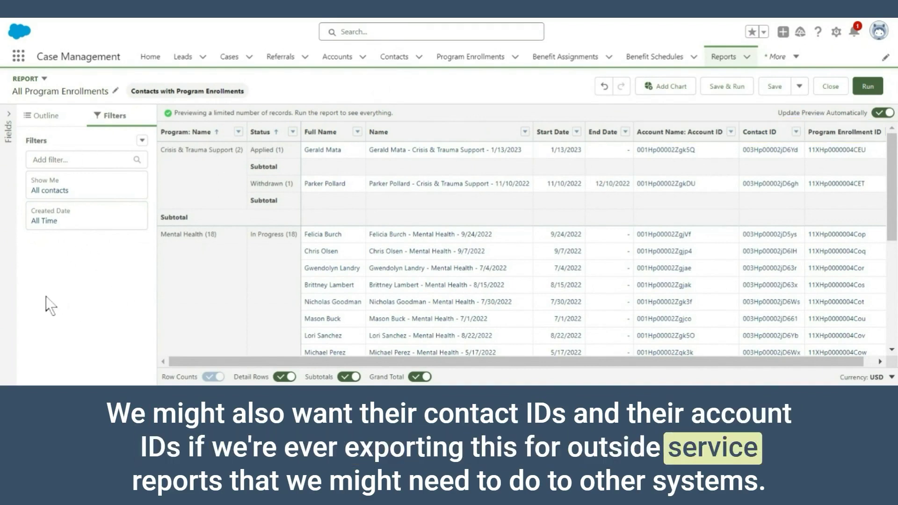
- Add a Birthdate column to the All Program Enrollments report and place it directly after End Date
click(28, 121)
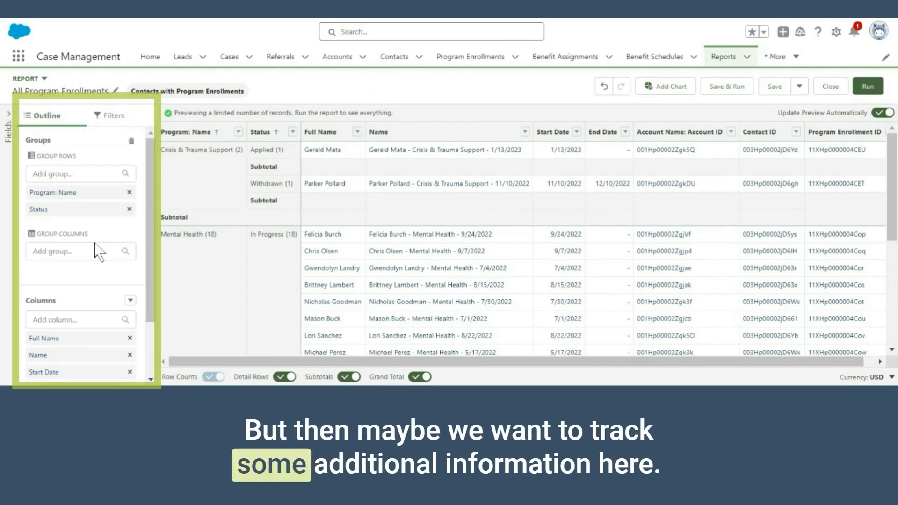
scroll(150, 206, down, 1)
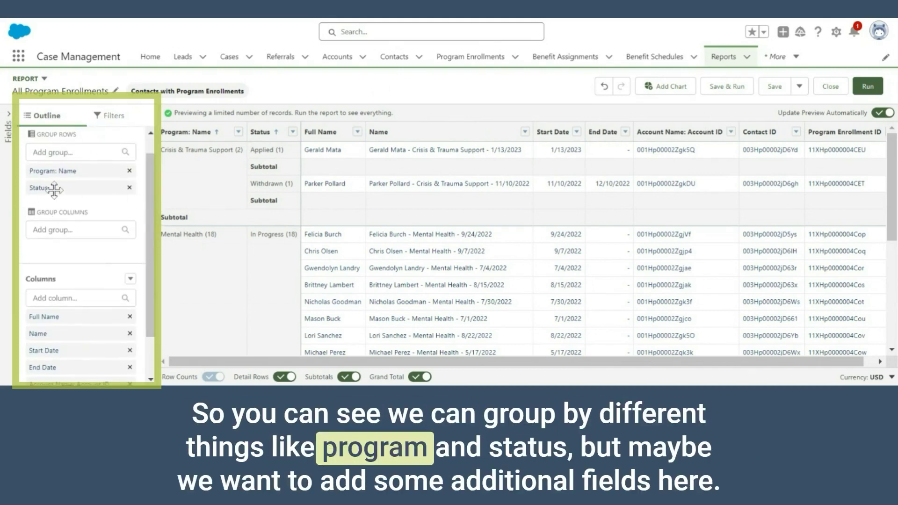
scroll(141, 276, down, 2)
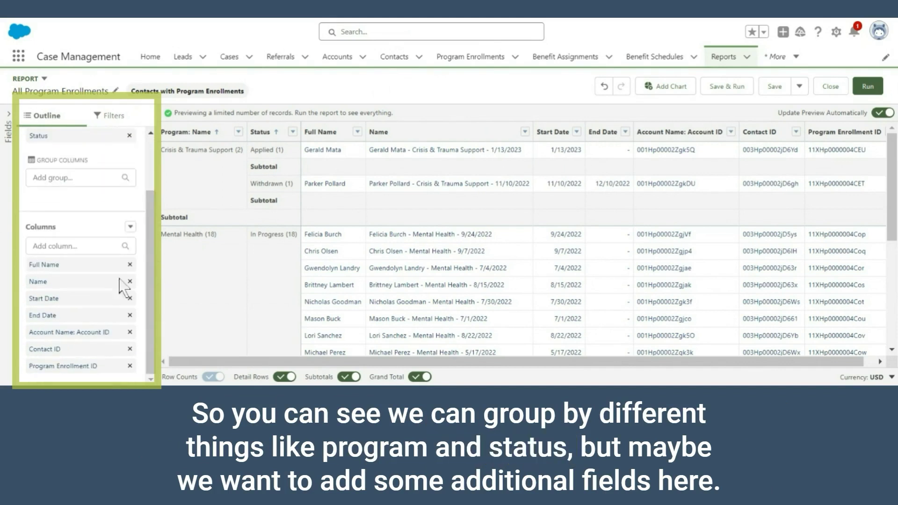
click(61, 247)
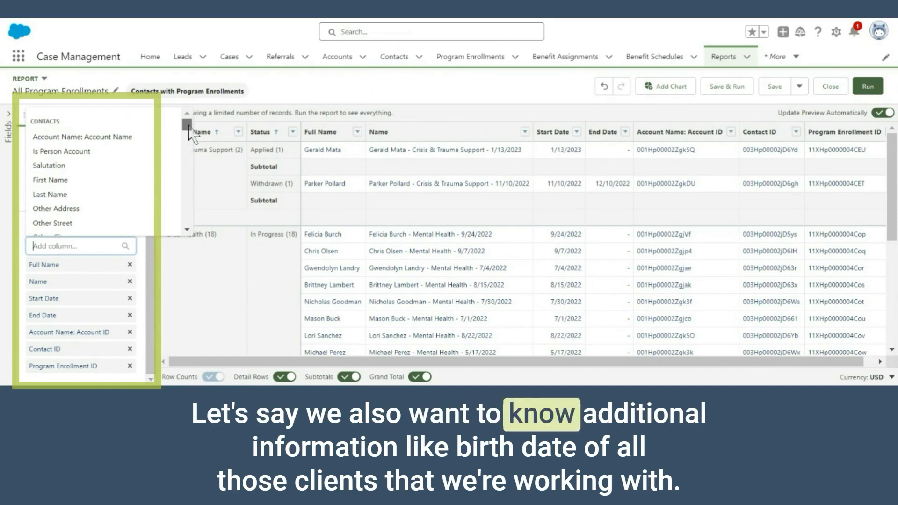
drag(189, 132, 191, 174)
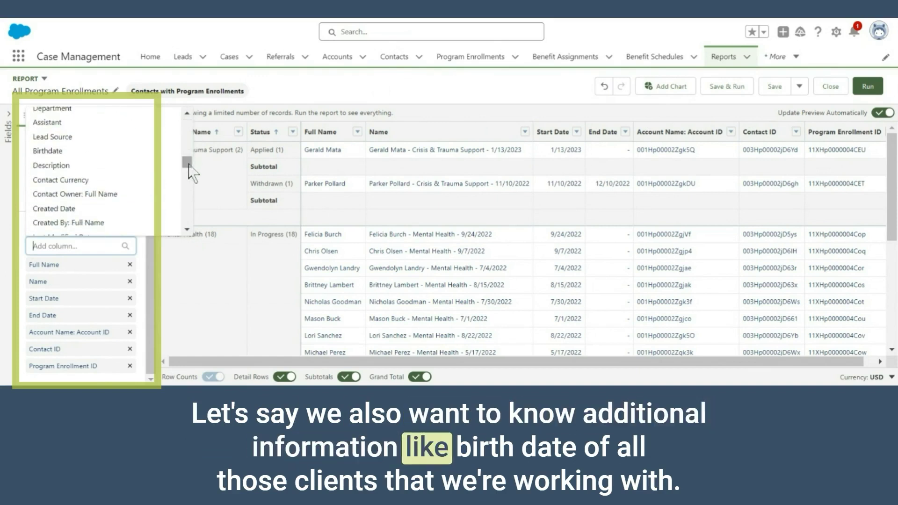
click(108, 151)
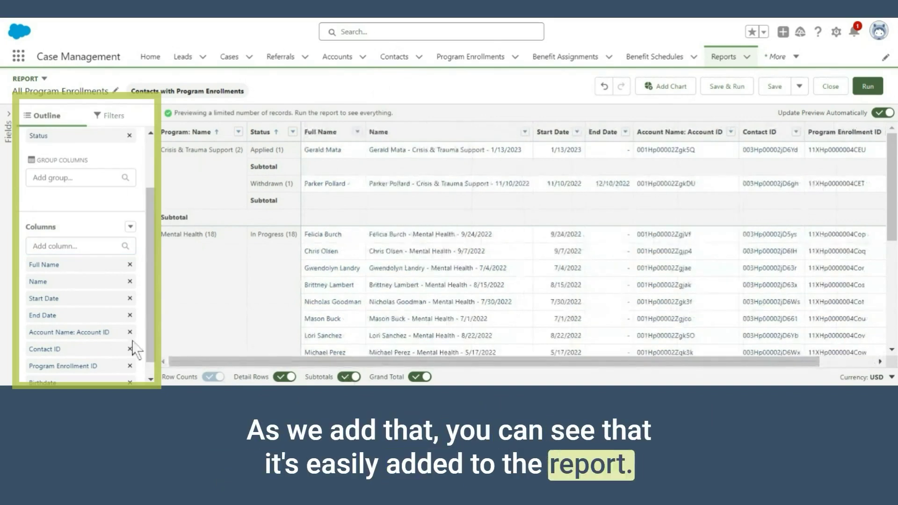
scroll(150, 308, down, 1)
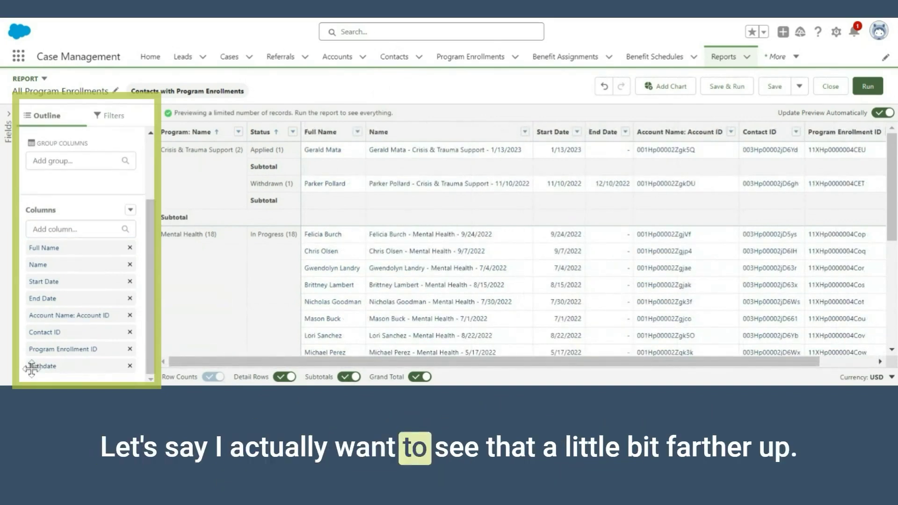
drag(39, 362, 38, 282)
drag(38, 354, 39, 369)
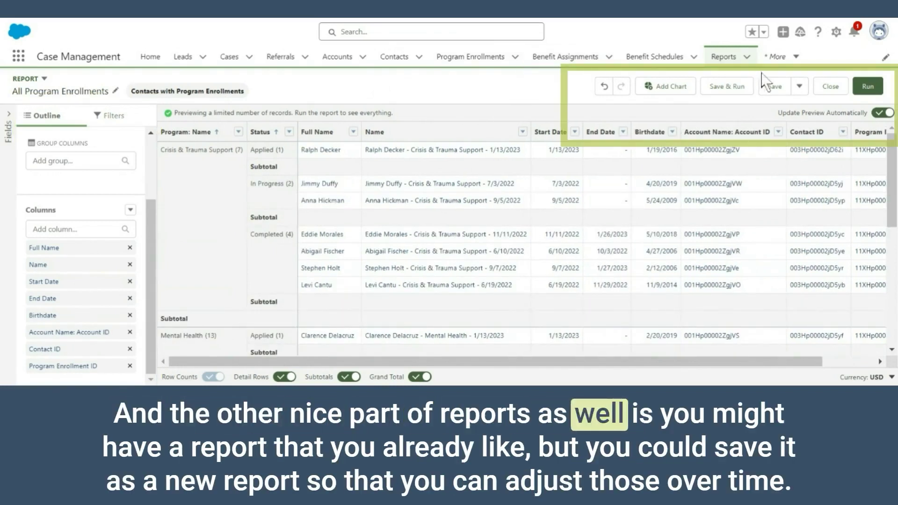
- Check the save options for the All Program Enrollments report and run it
click(800, 86)
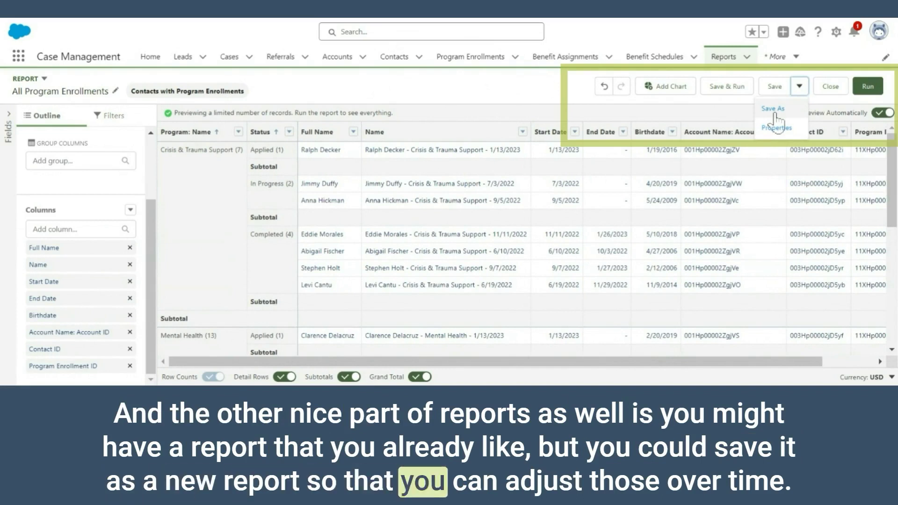
click(502, 82)
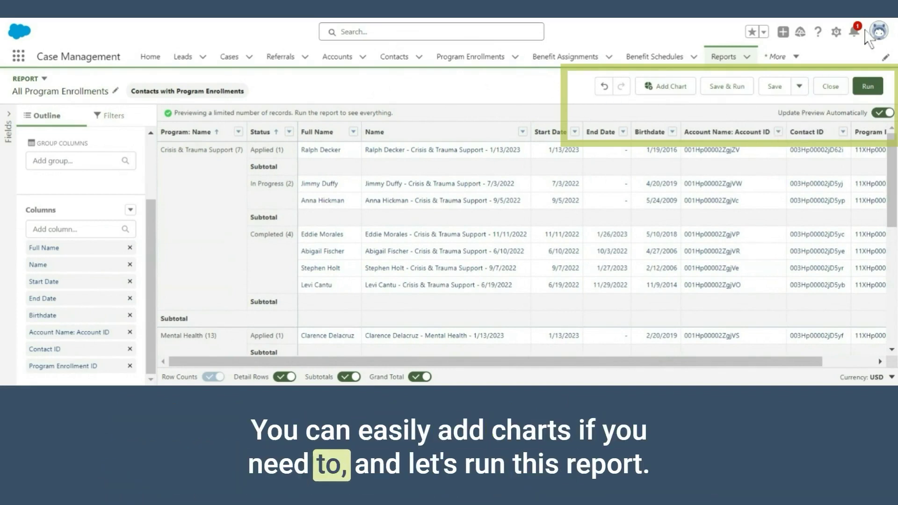
click(862, 87)
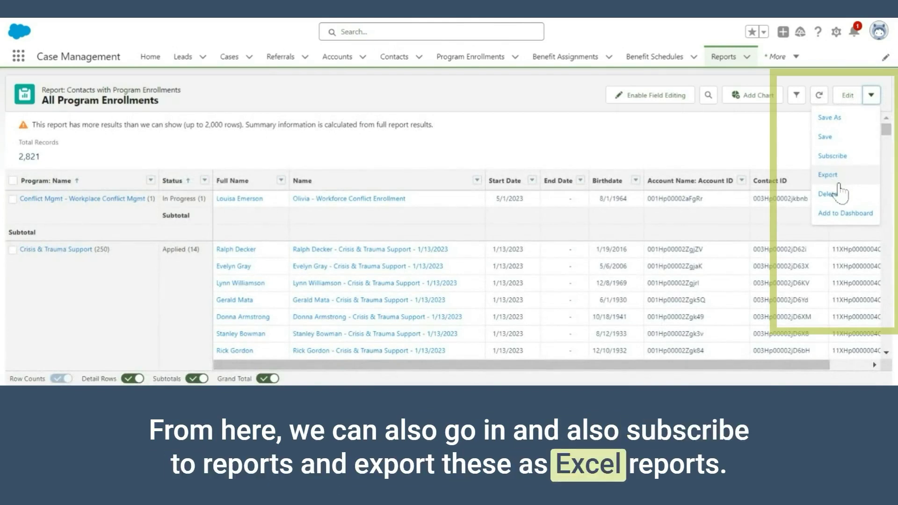
- Open the Case Management Dashboard - Executives from the recent dashboards and refresh its data
click(775, 59)
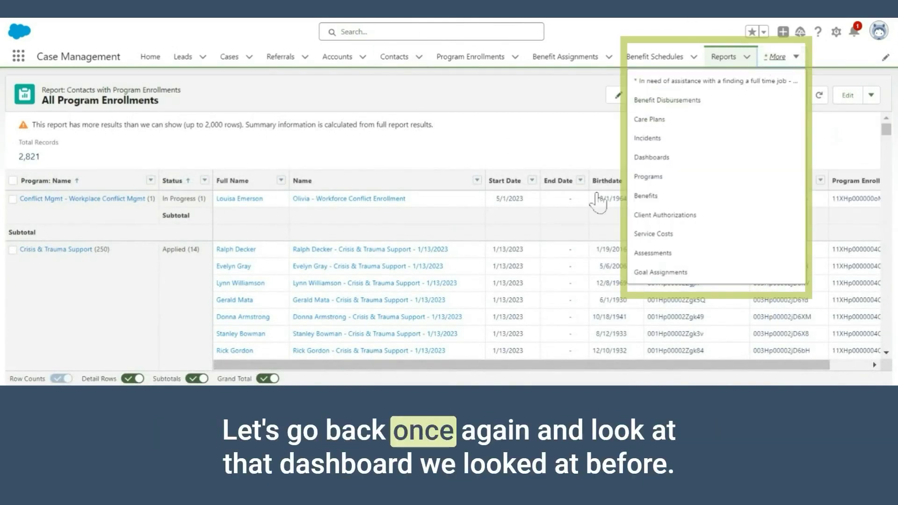
click(652, 158)
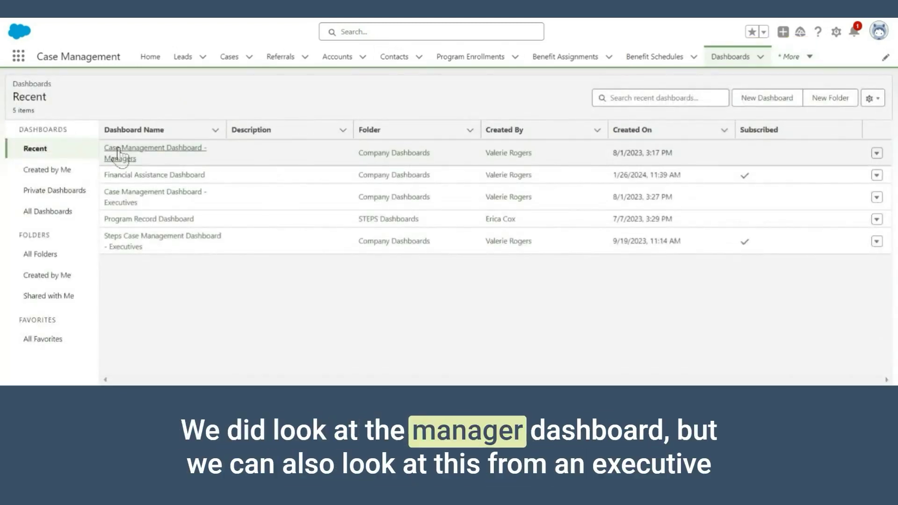
click(125, 200)
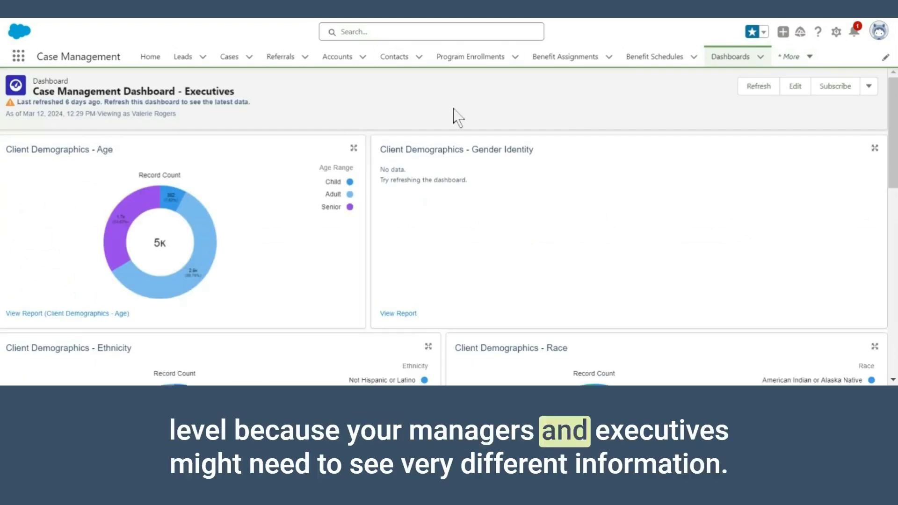
click(752, 88)
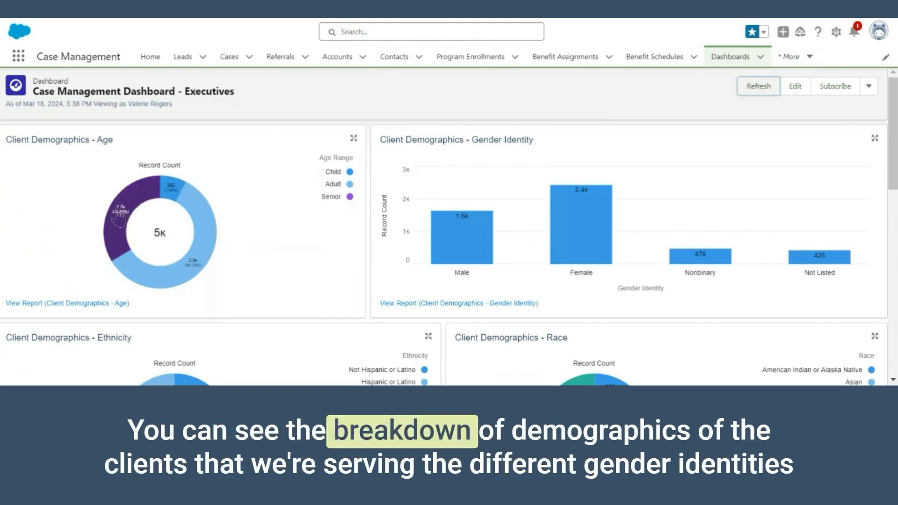
- Review the Executives dashboard's client demographics charts for age, gender identity, ethnicity and race, plus the Services Provided to Goal and Service Breakout charts
mouse_move(159, 236)
mouse_move(199, 281)
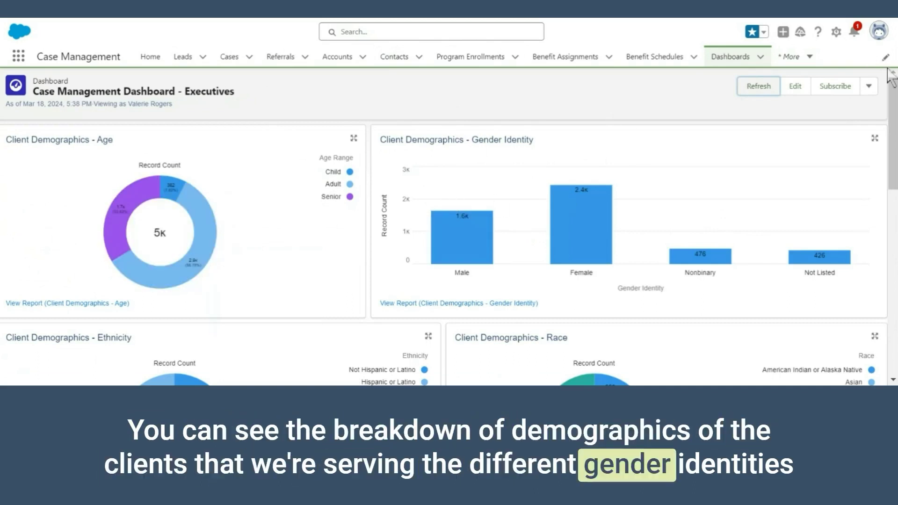
scroll(452, 202, down, 3)
scroll(449, 224, down, 2)
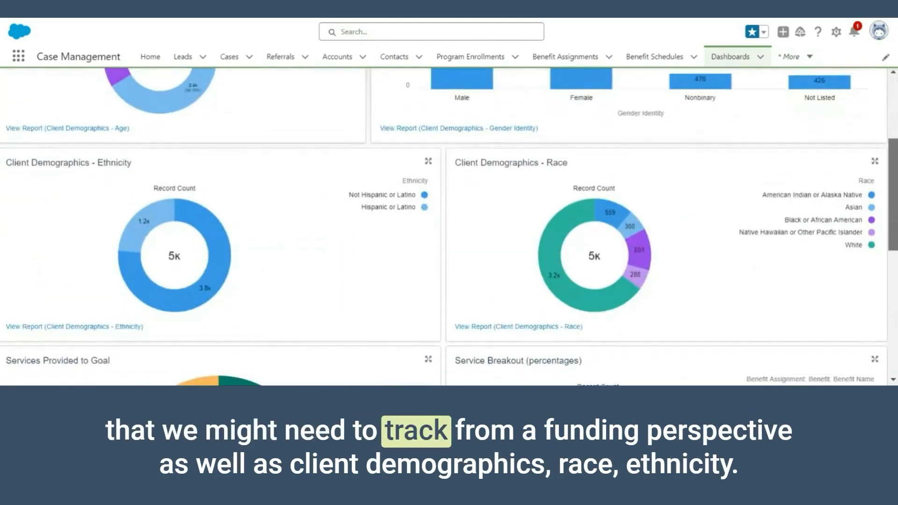
scroll(449, 226, down, 1)
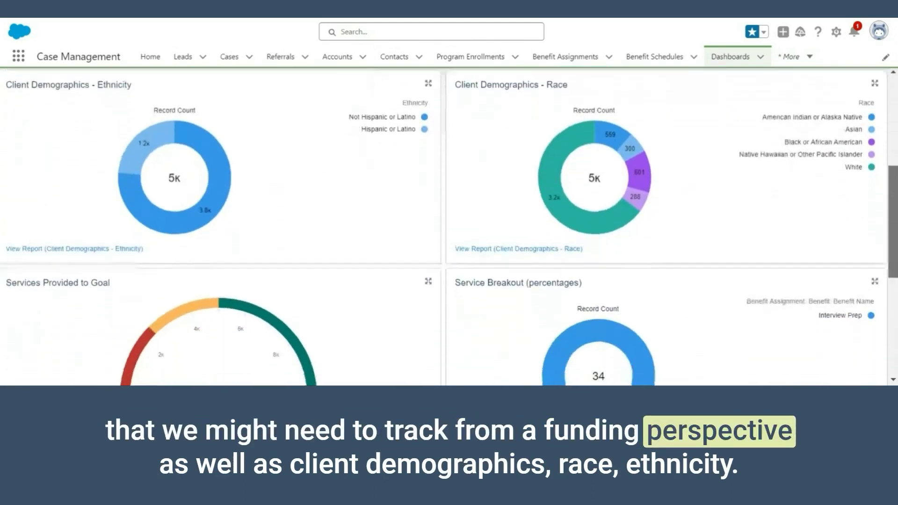
scroll(449, 226, down, 1)
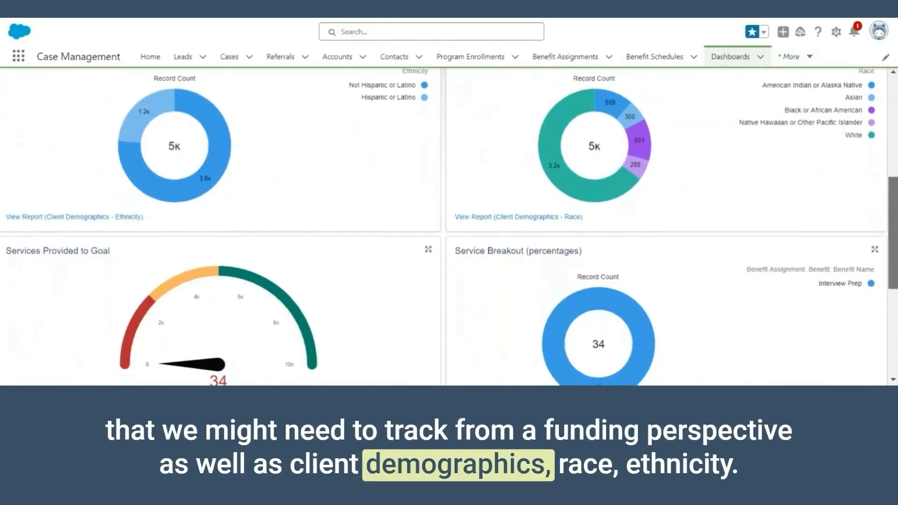
scroll(449, 226, up, 1)
scroll(449, 227, down, 2)
scroll(468, 248, down, 3)
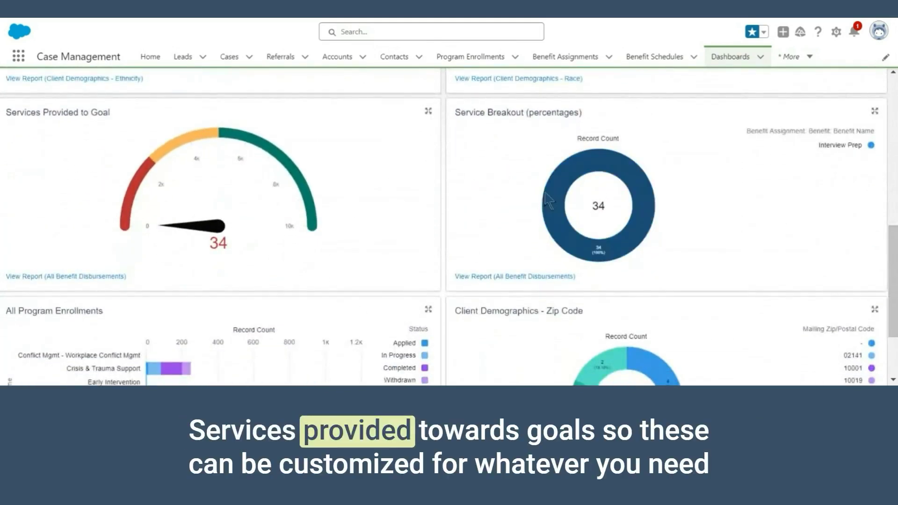
- In the Executives dashboard's edit mode, narrow the Gender Identity chart from its left edge and widen the Age chart to fill the gap
drag(894, 262, 897, 87)
click(793, 89)
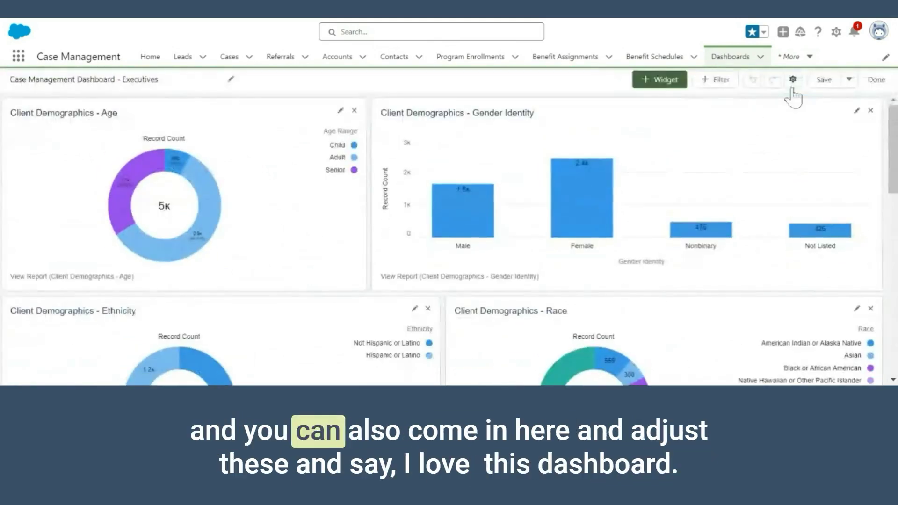
click(269, 187)
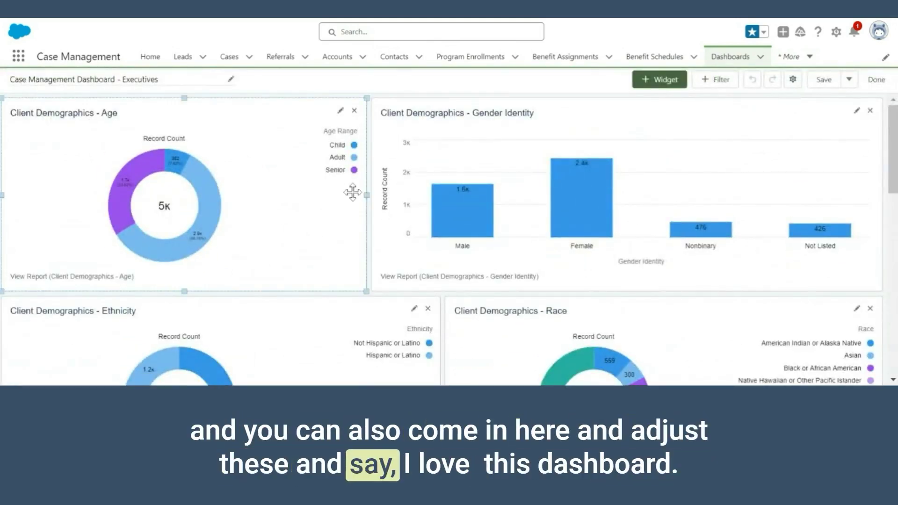
drag(373, 195, 445, 196)
click(287, 200)
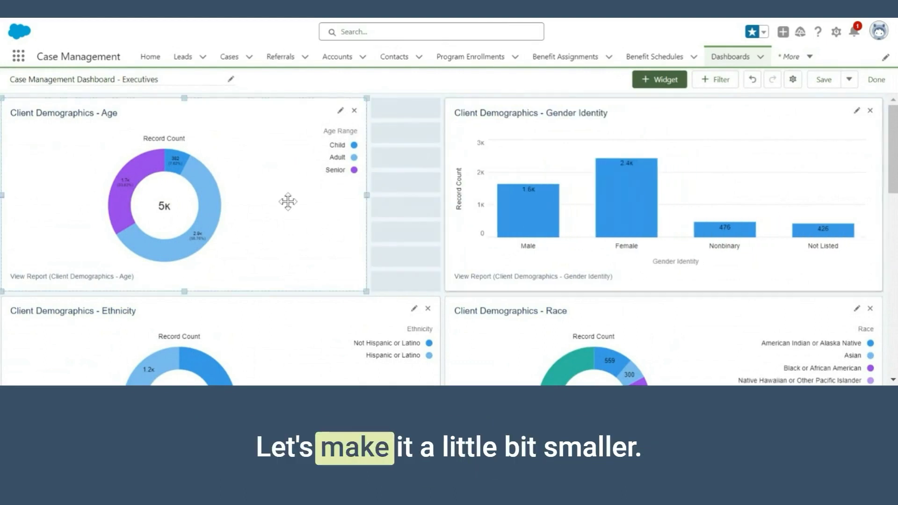
drag(369, 197, 441, 210)
- Change the Client Demographics - Gender Identity component from a vertical bar chart to a donut chart and update it
click(526, 151)
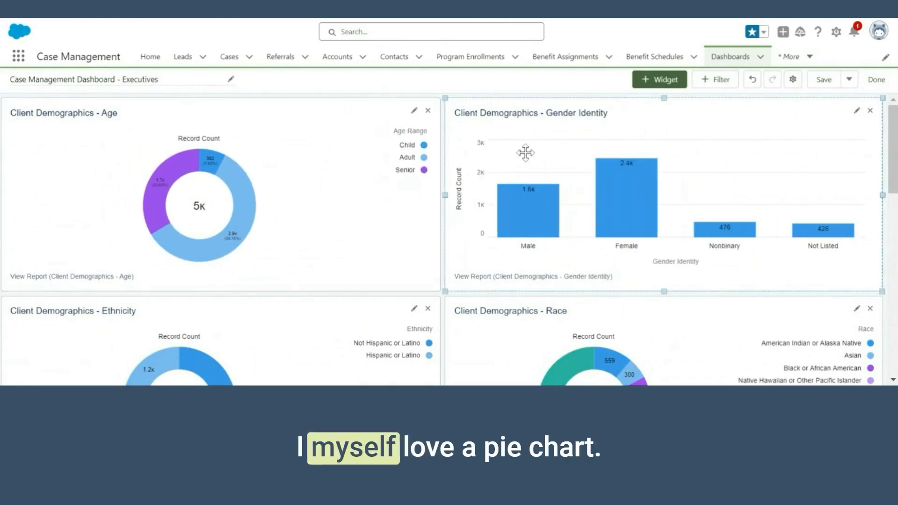
click(857, 111)
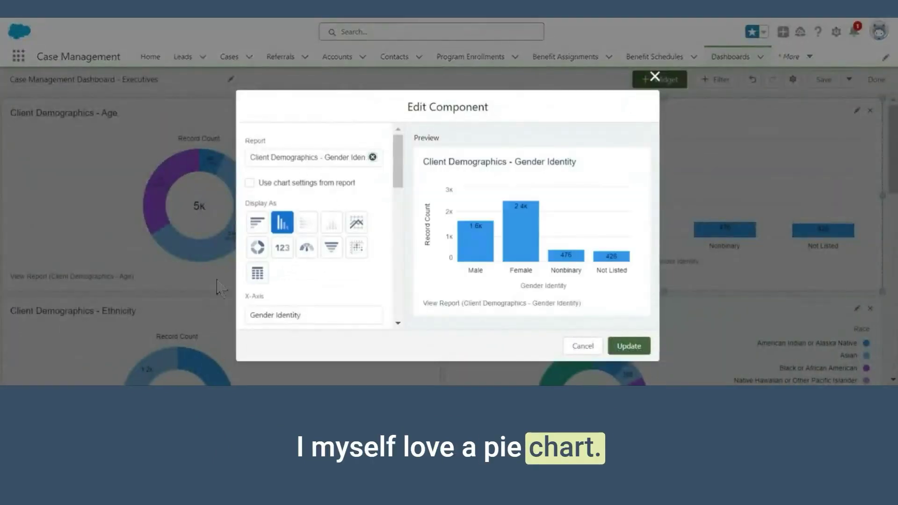
click(257, 248)
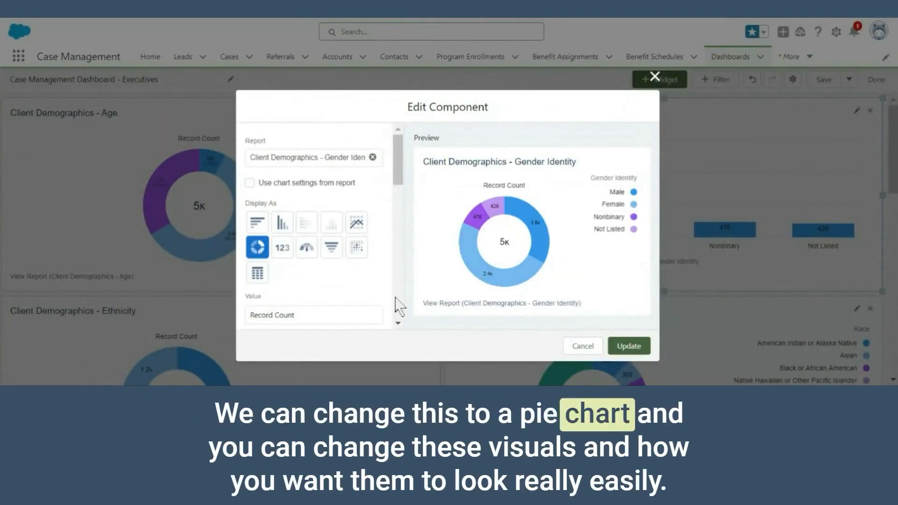
click(617, 351)
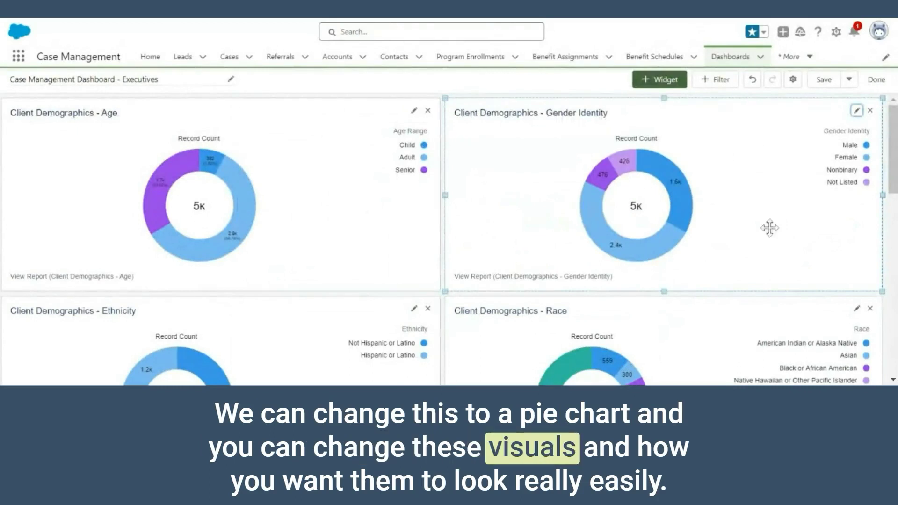